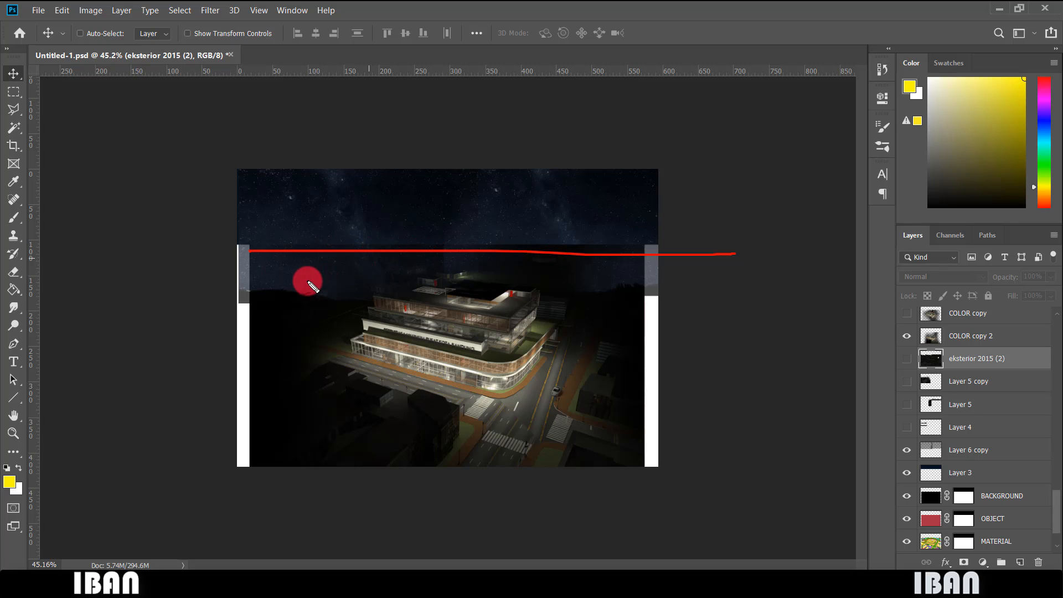
{"action": "mouse_move", "coordinate": [241, 295]}
{"action": "left_mouse_down"}
{"action": "mouse_move", "coordinate": [605, 309]}
{"action": "mouse_move", "coordinate": [537, 265]}
{"action": "left_mouse_up"}
{"action": "left_click_drag", "start_coordinate": [452, 267], "coordinate": [222, 283]}
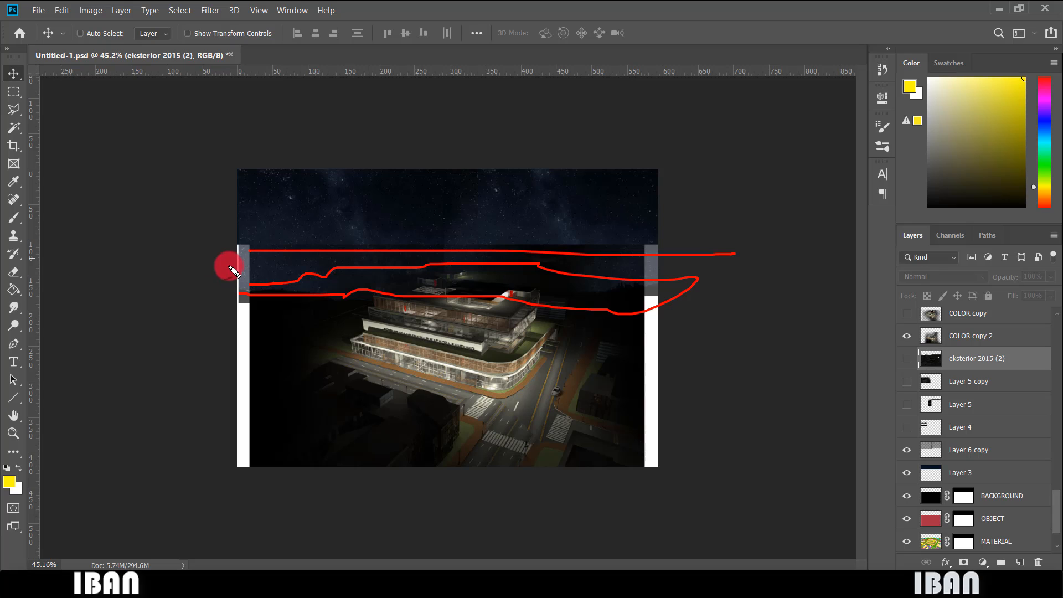
{"action": "key", "text": "Escape"}
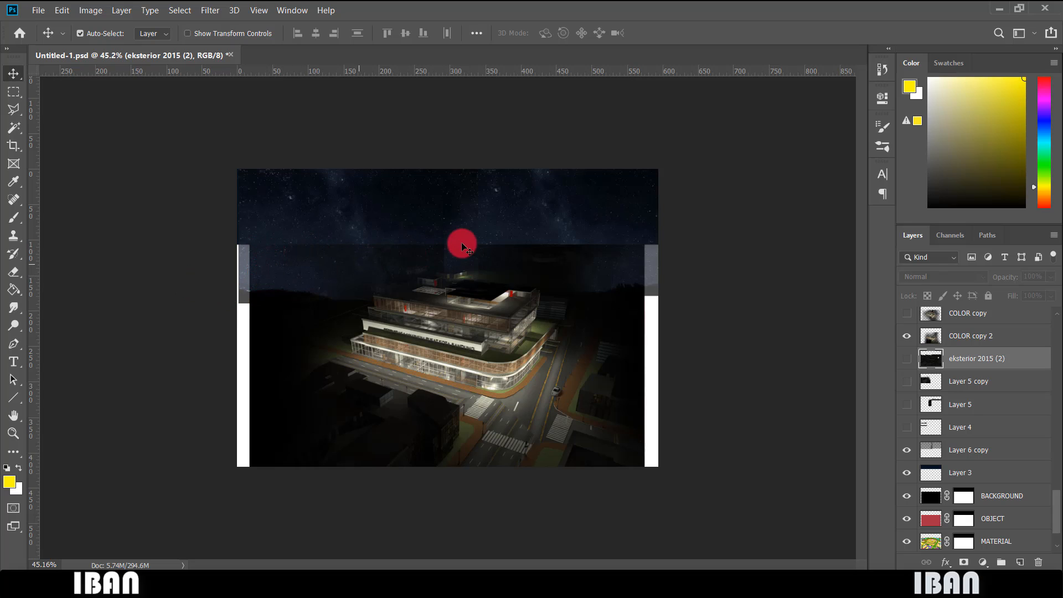
{"action": "mouse_move", "coordinate": [256, 249]}
{"action": "left_mouse_down"}
{"action": "mouse_move", "coordinate": [321, 138]}
{"action": "mouse_move", "coordinate": [743, 221]}
{"action": "mouse_move", "coordinate": [280, 244]}
{"action": "mouse_move", "coordinate": [238, 215]}
{"action": "left_mouse_up"}
{"action": "key", "text": "Escape"}
- Make Layer 4 visible and inspect the city skyline strip at the horizon
{"action": "left_click", "coordinate": [907, 427]}
{"action": "left_click", "coordinate": [907, 427]}
{"action": "left_click", "coordinate": [907, 427]}
{"action": "scroll", "coordinate": [248, 199], "scroll_direction": "up", "scroll_amount": 3}
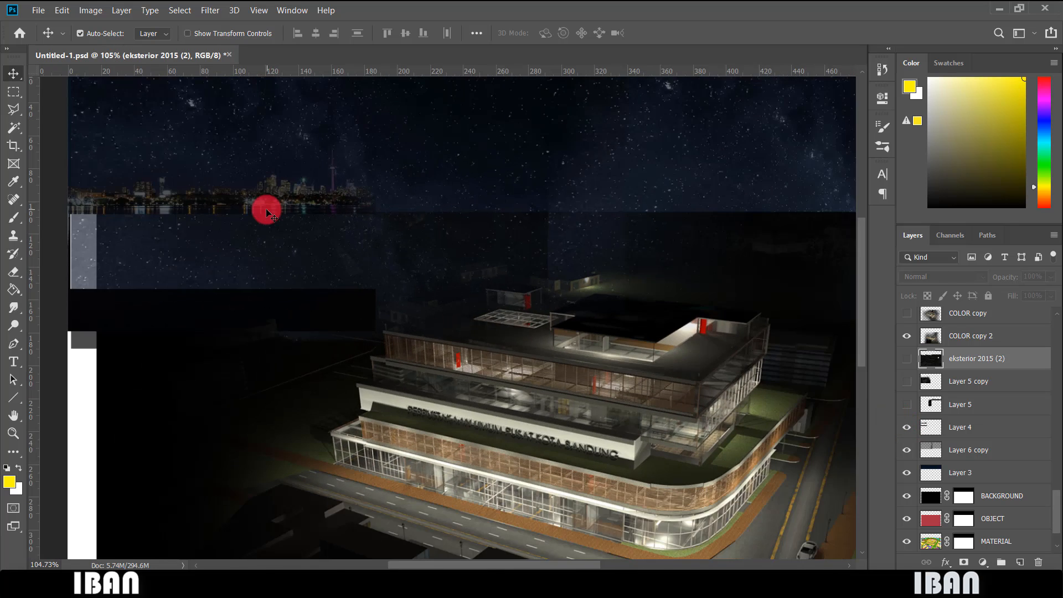
{"action": "scroll", "coordinate": [266, 208], "scroll_direction": "down", "scroll_amount": 4}
{"action": "scroll", "coordinate": [296, 198], "scroll_direction": "up", "scroll_amount": 3}
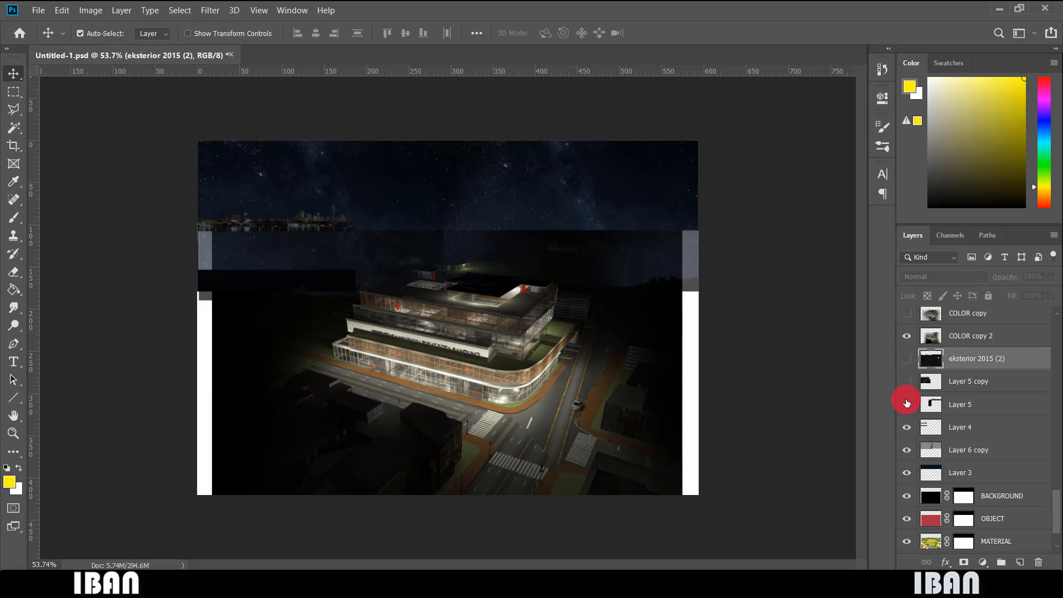
- Make Layer 5, Layer 5 copy and eksterior 2015 (2) visible and inspect the surroundings along the horizon
{"action": "left_click_drag", "start_coordinate": [907, 403], "coordinate": [908, 365]}
{"action": "left_click", "coordinate": [907, 364]}
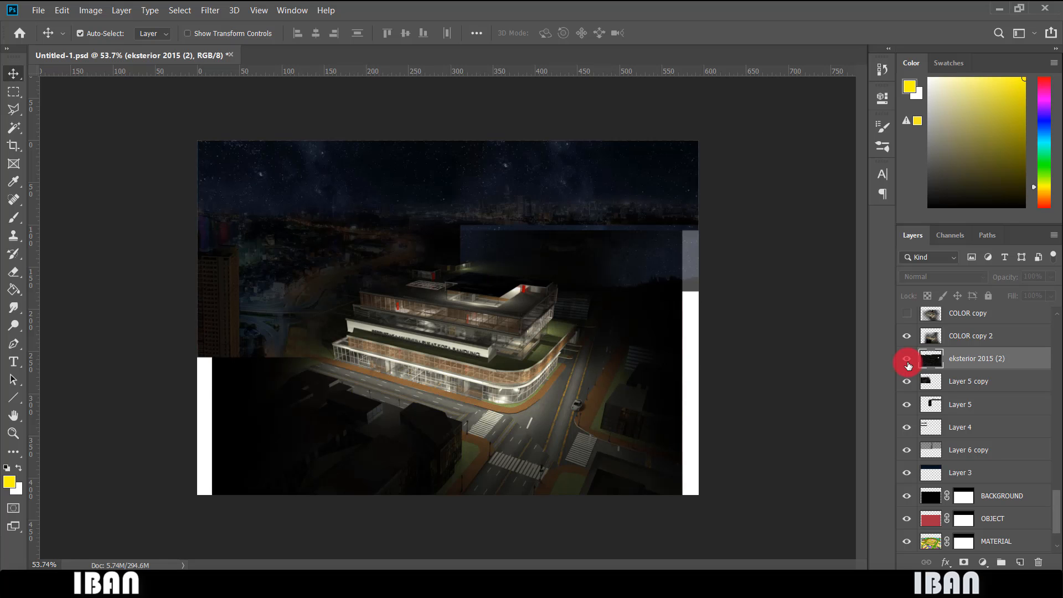
{"action": "left_click", "coordinate": [907, 365]}
{"action": "left_click", "coordinate": [907, 364]}
{"action": "left_click", "coordinate": [907, 364]}
{"action": "scroll", "coordinate": [479, 235], "scroll_direction": "up", "scroll_amount": 1}
{"action": "scroll", "coordinate": [479, 235], "scroll_direction": "up", "scroll_amount": 7}
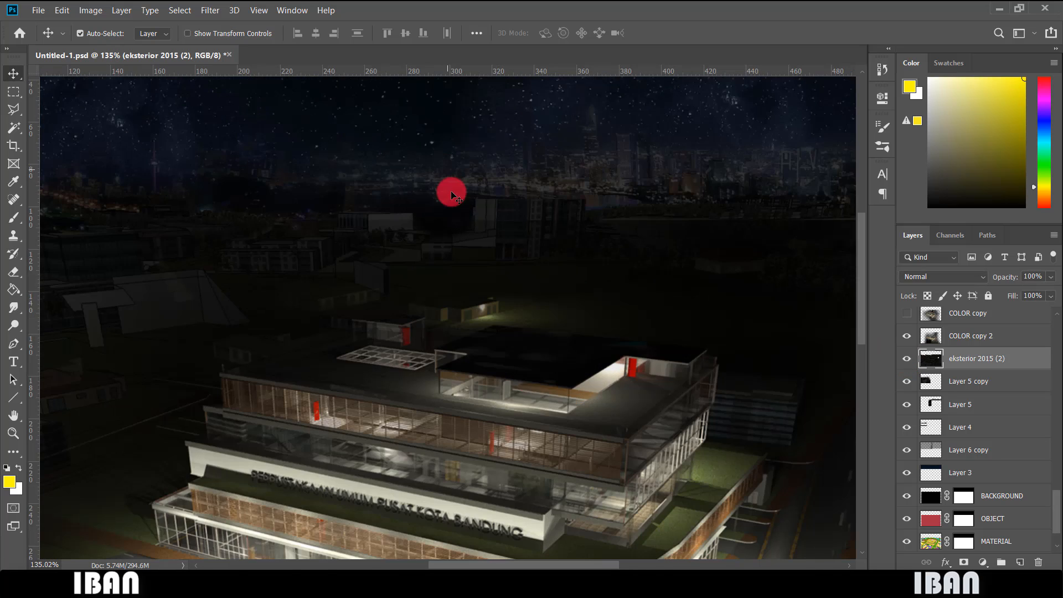
{"action": "scroll", "coordinate": [451, 190], "scroll_direction": "down", "scroll_amount": 7}
{"action": "left_click_drag", "start_coordinate": [154, 223], "coordinate": [557, 223]}
{"action": "left_click_drag", "start_coordinate": [160, 221], "coordinate": [740, 218]}
- Make the COLOR copy layer visible and select it, comparing the scene with and without it
{"action": "scroll", "coordinate": [1000, 382], "scroll_direction": "up", "scroll_amount": 3}
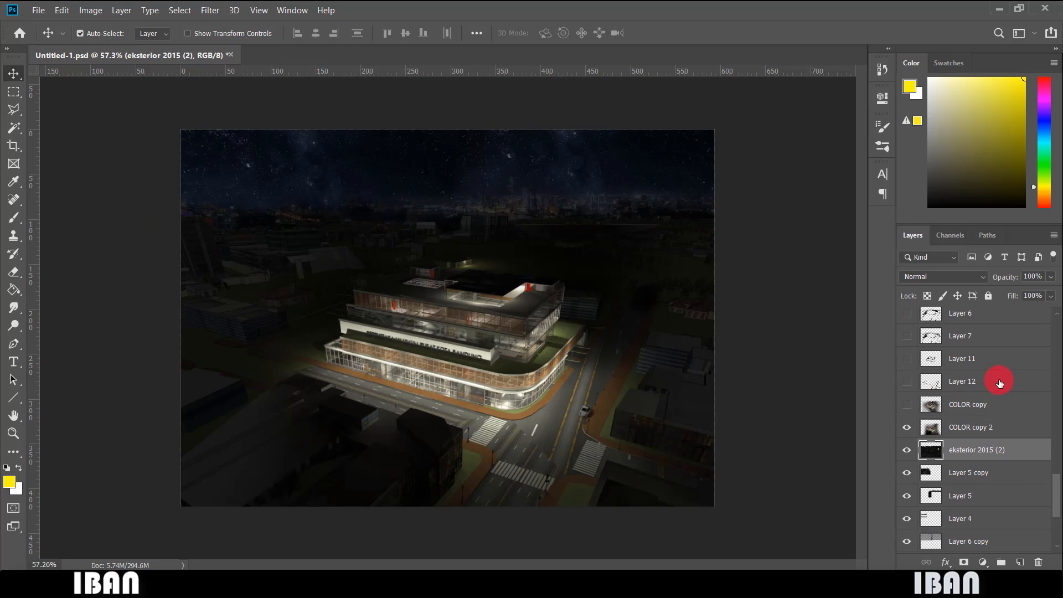
{"action": "left_click", "coordinate": [912, 406]}
{"action": "left_click", "coordinate": [912, 406]}
{"action": "left_click", "coordinate": [911, 406]}
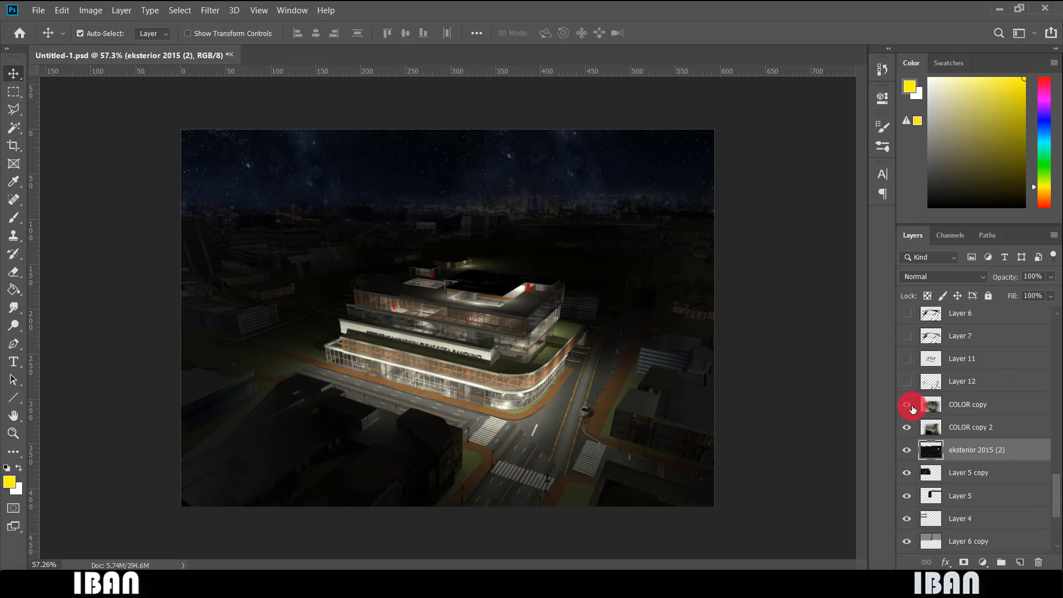
{"action": "left_click", "coordinate": [911, 406]}
{"action": "left_click", "coordinate": [911, 406]}
{"action": "left_click", "coordinate": [912, 406]}
{"action": "left_click", "coordinate": [911, 406]}
{"action": "left_click", "coordinate": [911, 406]}
{"action": "left_click", "coordinate": [911, 407]}
{"action": "left_click", "coordinate": [911, 407]}
{"action": "left_click", "coordinate": [911, 407]}
{"action": "left_click", "coordinate": [912, 406]}
{"action": "left_click", "coordinate": [911, 406]}
{"action": "scroll", "coordinate": [454, 217], "scroll_direction": "up", "scroll_amount": 10}
{"action": "scroll", "coordinate": [445, 269], "scroll_direction": "down", "scroll_amount": 9}
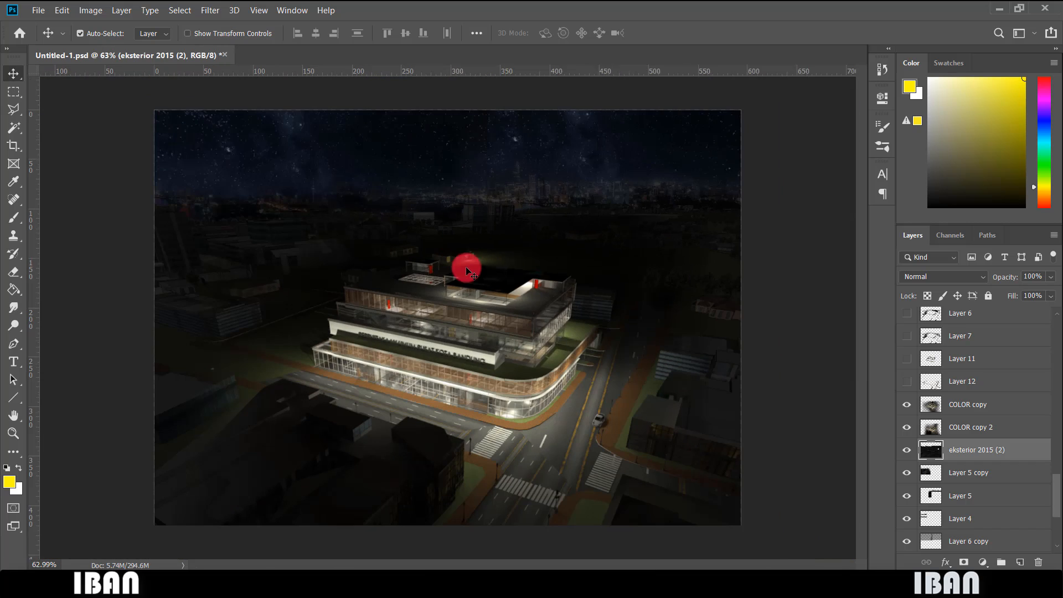
{"action": "left_click", "coordinate": [950, 410]}
{"action": "left_click", "coordinate": [907, 405]}
{"action": "left_click", "coordinate": [907, 405]}
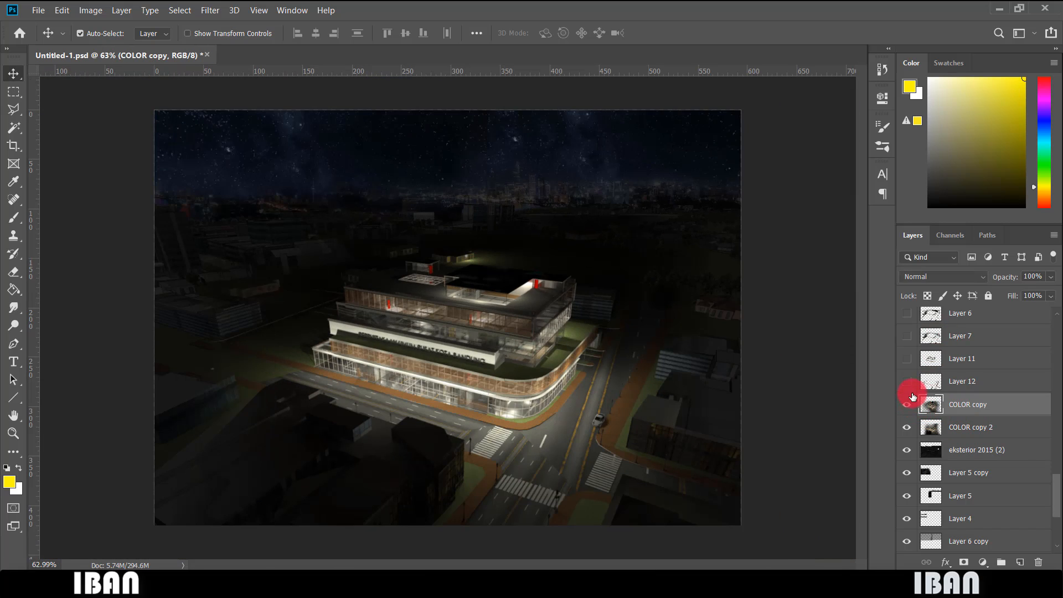
- Make Layer 12 visible and examine its effect on the streets and surrounding buildings
{"action": "left_click", "coordinate": [910, 385]}
{"action": "left_click", "coordinate": [910, 384]}
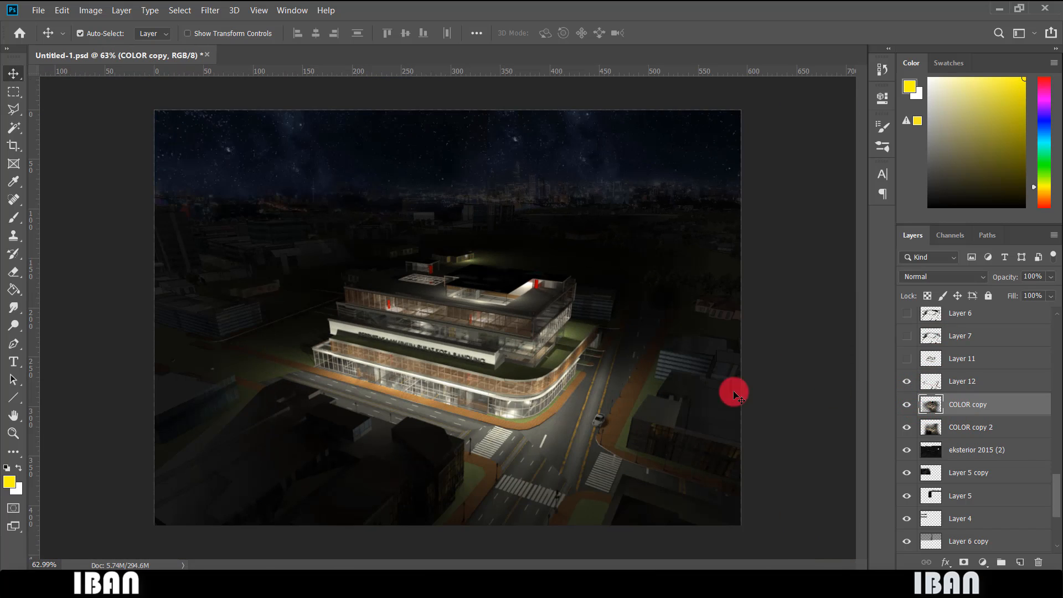
{"action": "scroll", "coordinate": [559, 379], "scroll_direction": "up", "scroll_amount": 5}
{"action": "scroll", "coordinate": [543, 428], "scroll_direction": "up", "scroll_amount": 2}
{"action": "scroll", "coordinate": [541, 430], "scroll_direction": "down", "scroll_amount": 6}
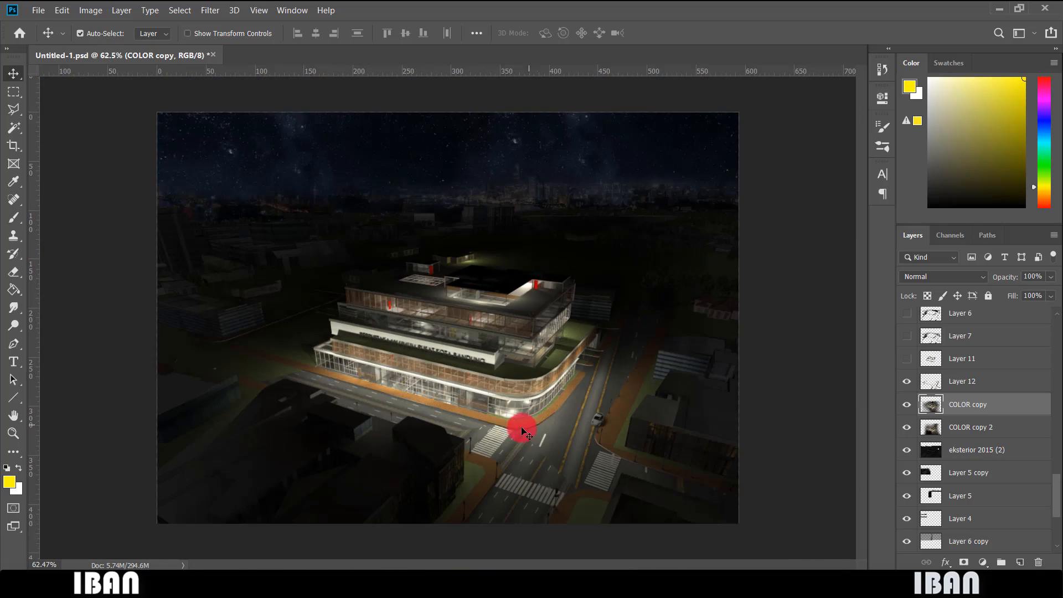
{"action": "scroll", "coordinate": [517, 430], "scroll_direction": "up", "scroll_amount": 6}
{"action": "scroll", "coordinate": [515, 431], "scroll_direction": "up", "scroll_amount": 2}
{"action": "scroll", "coordinate": [514, 431], "scroll_direction": "down", "scroll_amount": 2}
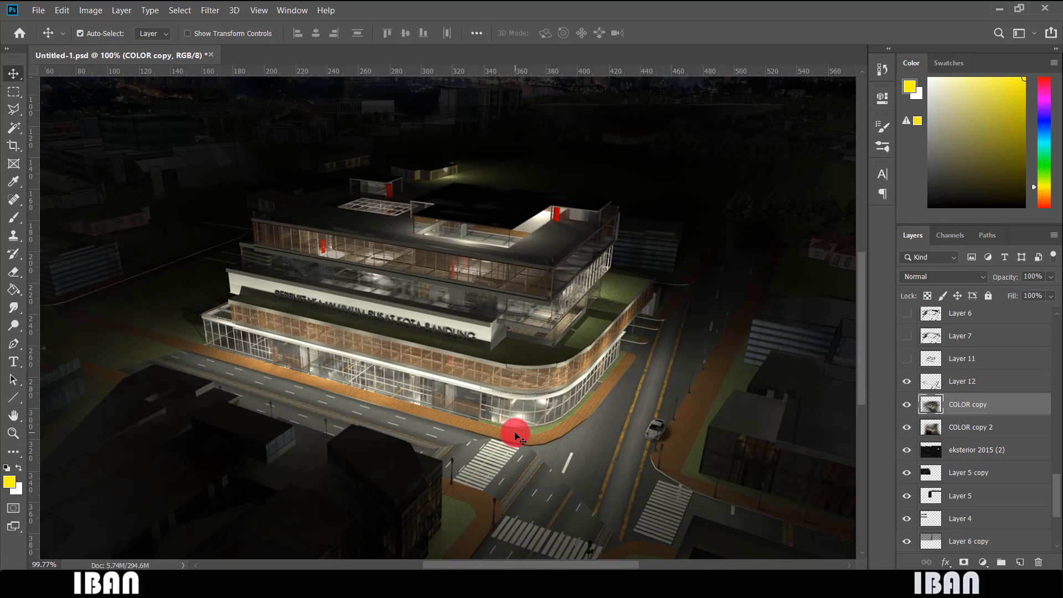
{"action": "scroll", "coordinate": [513, 431], "scroll_direction": "down", "scroll_amount": 2}
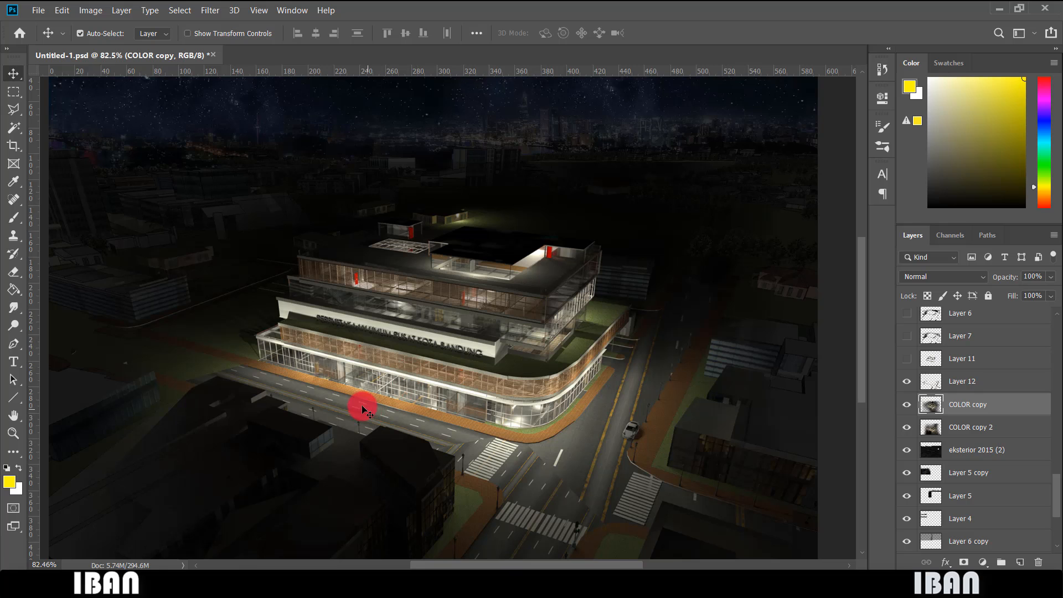
{"action": "left_click", "coordinate": [906, 386]}
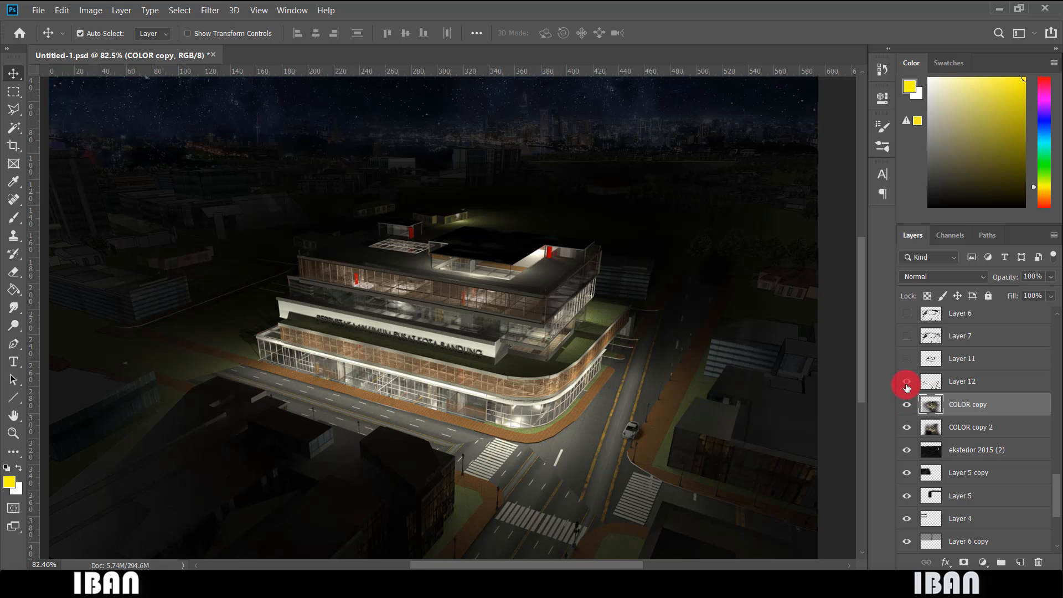
{"action": "left_click", "coordinate": [906, 386]}
{"action": "scroll", "coordinate": [528, 402], "scroll_direction": "up", "scroll_amount": 3}
{"action": "scroll", "coordinate": [517, 420], "scroll_direction": "down", "scroll_amount": 3}
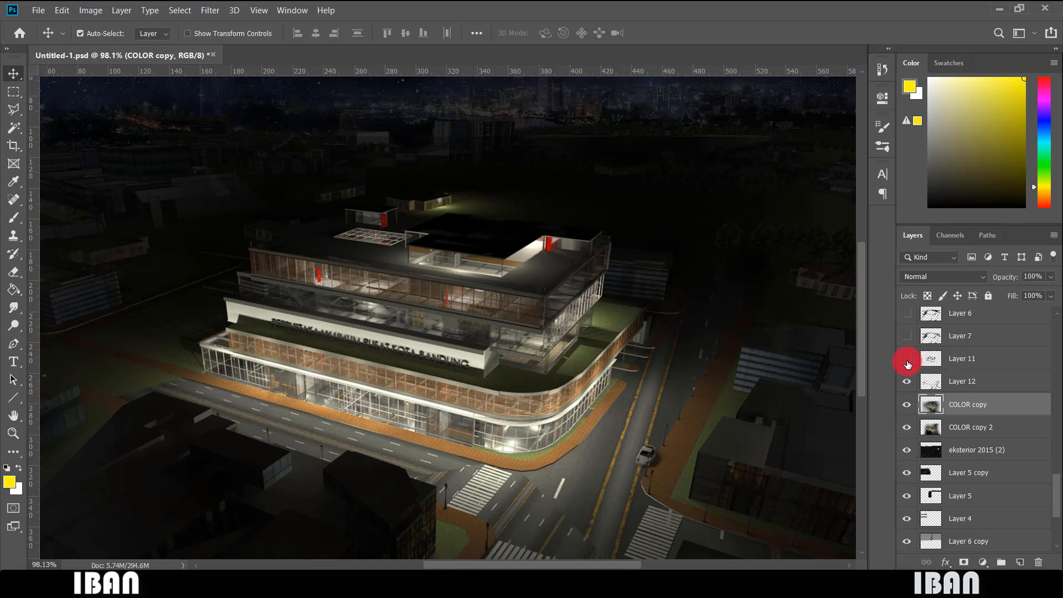
- Make Layer 11 visible and select it, comparing the building facade with and without it
{"action": "left_click", "coordinate": [907, 360]}
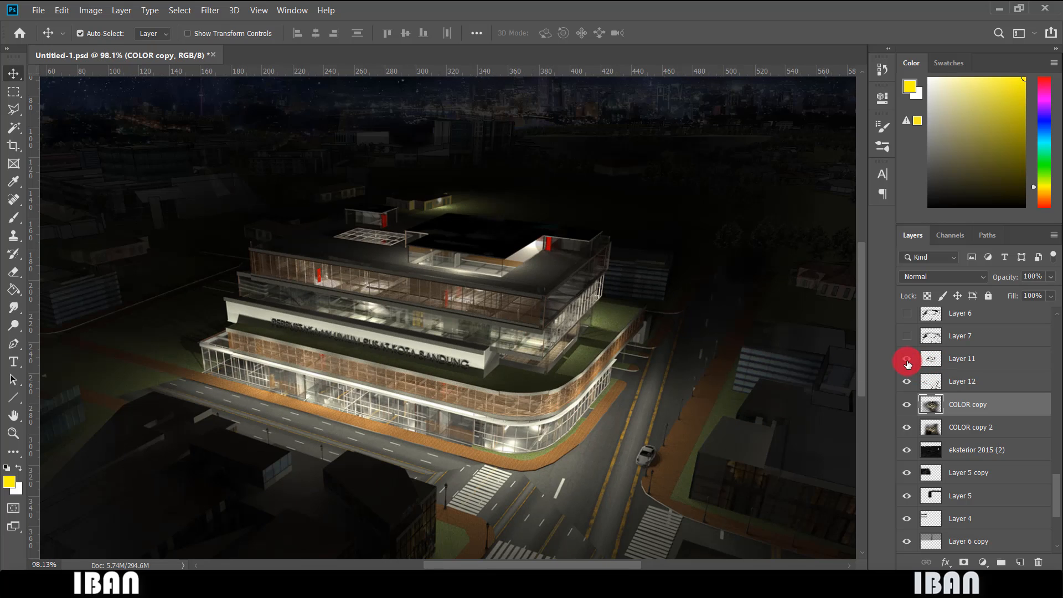
{"action": "left_click", "coordinate": [907, 360]}
{"action": "left_click", "coordinate": [907, 360]}
{"action": "left_click", "coordinate": [907, 360]}
{"action": "left_click", "coordinate": [907, 360]}
{"action": "left_click", "coordinate": [931, 362]}
{"action": "left_click", "coordinate": [908, 362]}
{"action": "left_click", "coordinate": [908, 362]}
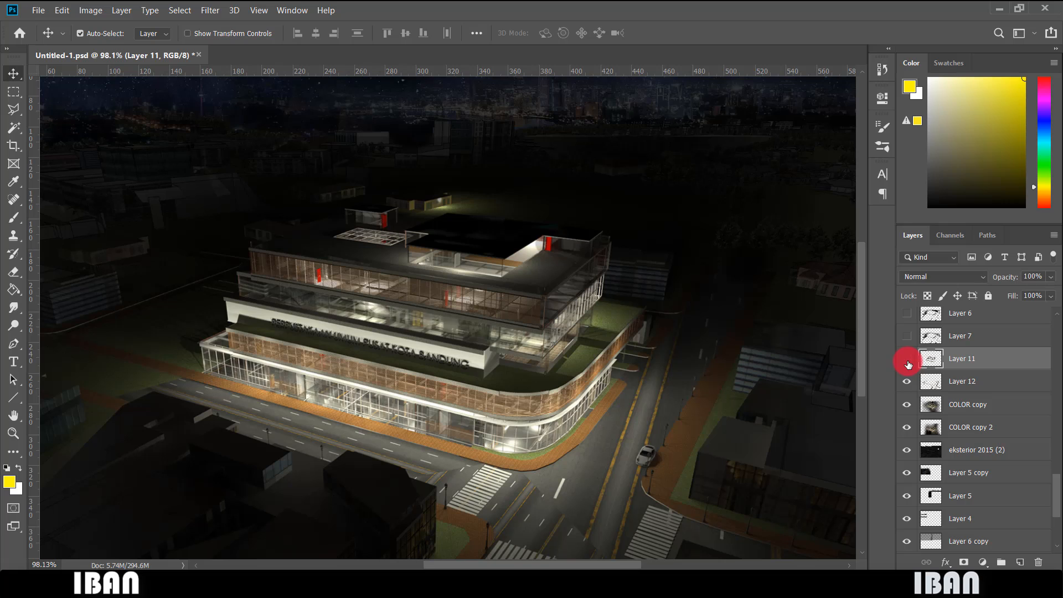
{"action": "left_click", "coordinate": [908, 363]}
{"action": "left_click", "coordinate": [908, 362]}
{"action": "left_click", "coordinate": [908, 363]}
{"action": "left_click", "coordinate": [908, 363]}
{"action": "left_click", "coordinate": [908, 363]}
{"action": "left_click", "coordinate": [908, 363]}
- Load Layer 11's outline as a selection, examine which building parts it covers, and clear the selection
{"action": "left_click", "coordinate": [927, 360], "text": "ctrl"}
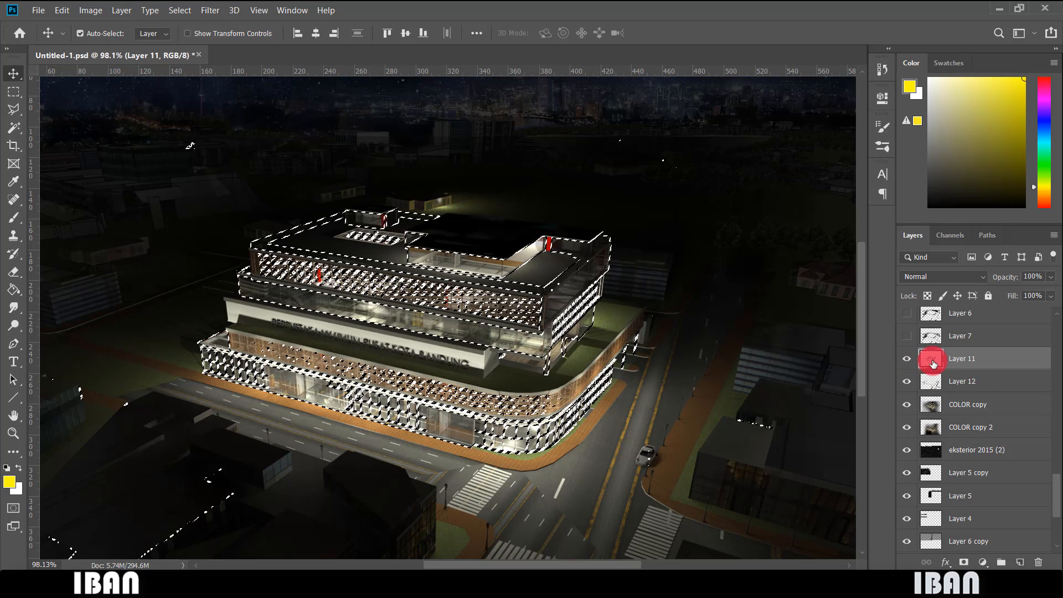
{"action": "scroll", "coordinate": [577, 315], "scroll_direction": "up", "scroll_amount": 8}
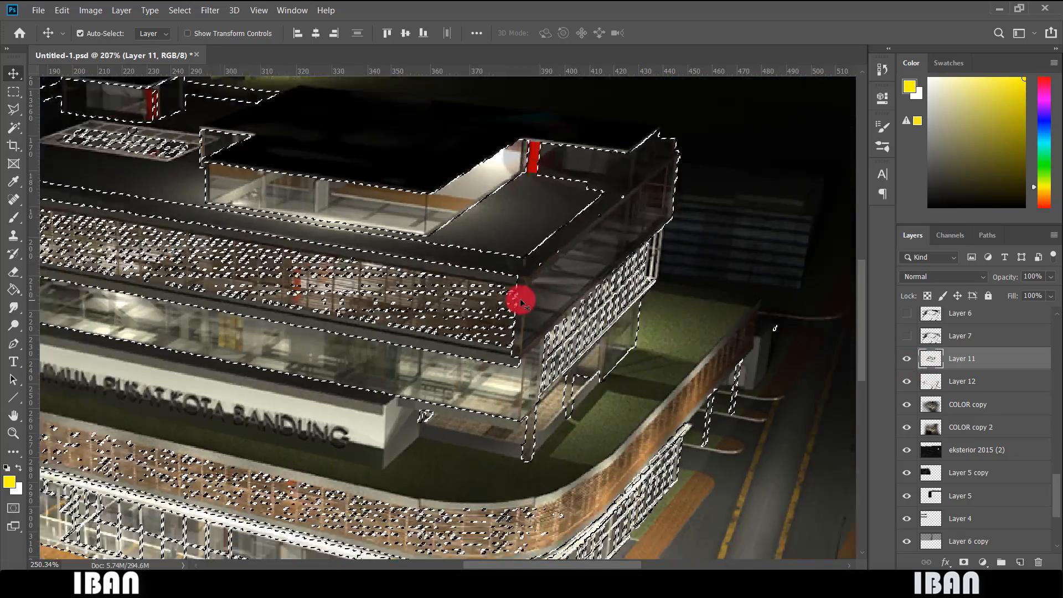
{"action": "scroll", "coordinate": [627, 341], "scroll_direction": "down", "scroll_amount": 4}
{"action": "scroll", "coordinate": [627, 342], "scroll_direction": "down", "scroll_amount": 4}
{"action": "scroll", "coordinate": [617, 343], "scroll_direction": "up", "scroll_amount": 4}
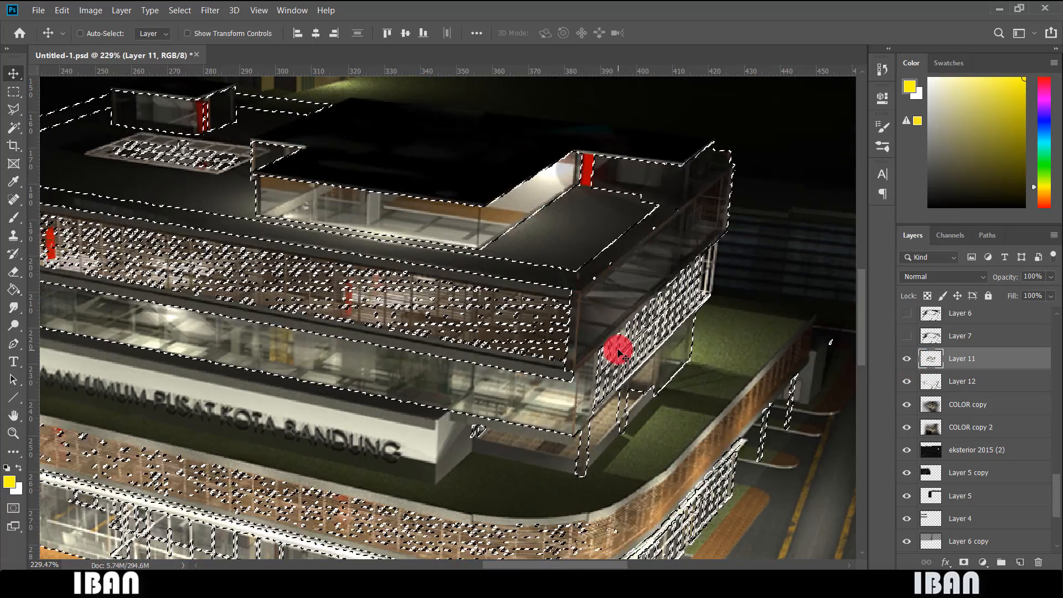
{"action": "key", "text": "ctrl+d"}
{"action": "left_click", "coordinate": [928, 360], "text": "ctrl"}
{"action": "scroll", "coordinate": [709, 360], "scroll_direction": "down", "scroll_amount": 3}
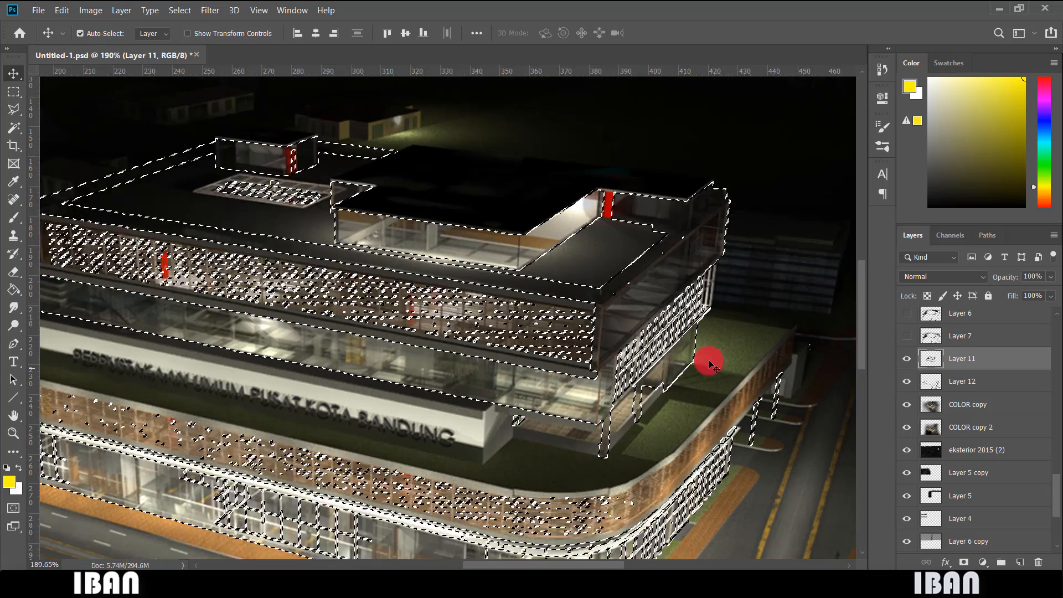
{"action": "key", "text": "ctrl+d"}
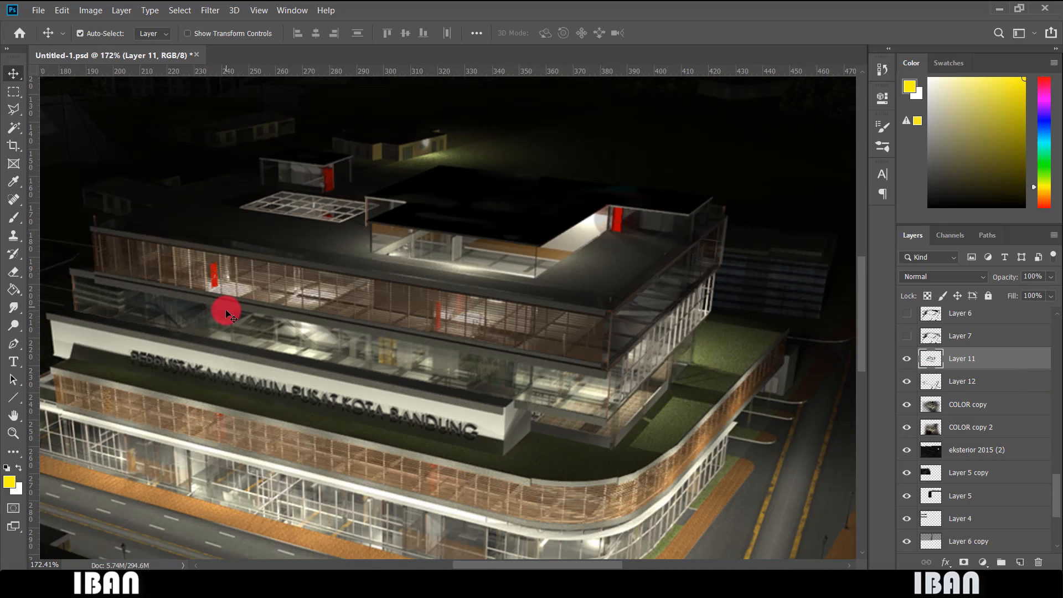
- Set the Brush tool's blending mode to Color Dodge and keep yellow as the foreground colour
{"action": "key", "text": "b"}
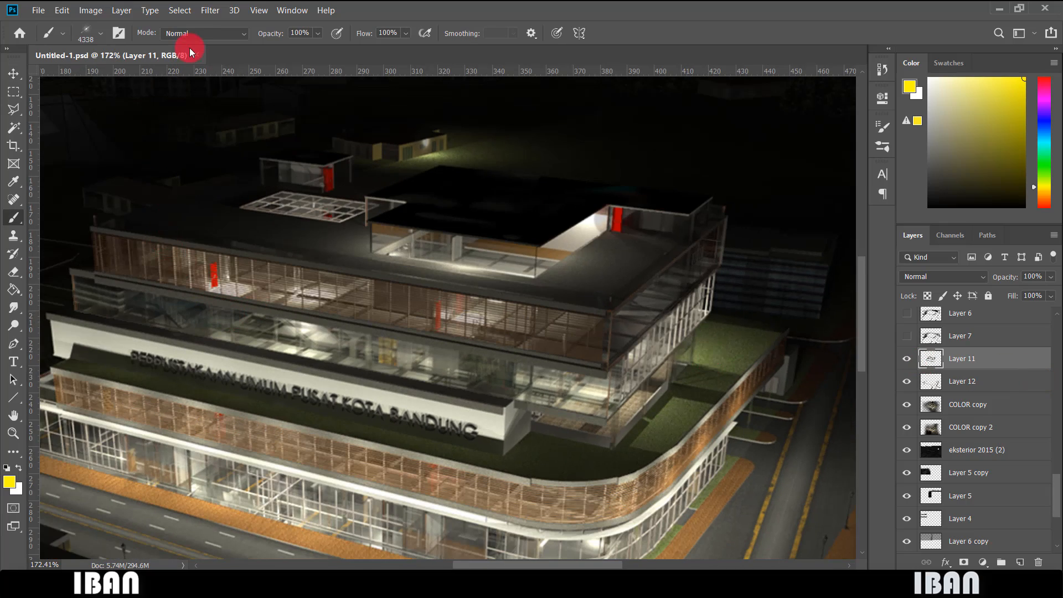
{"action": "left_click", "coordinate": [198, 33]}
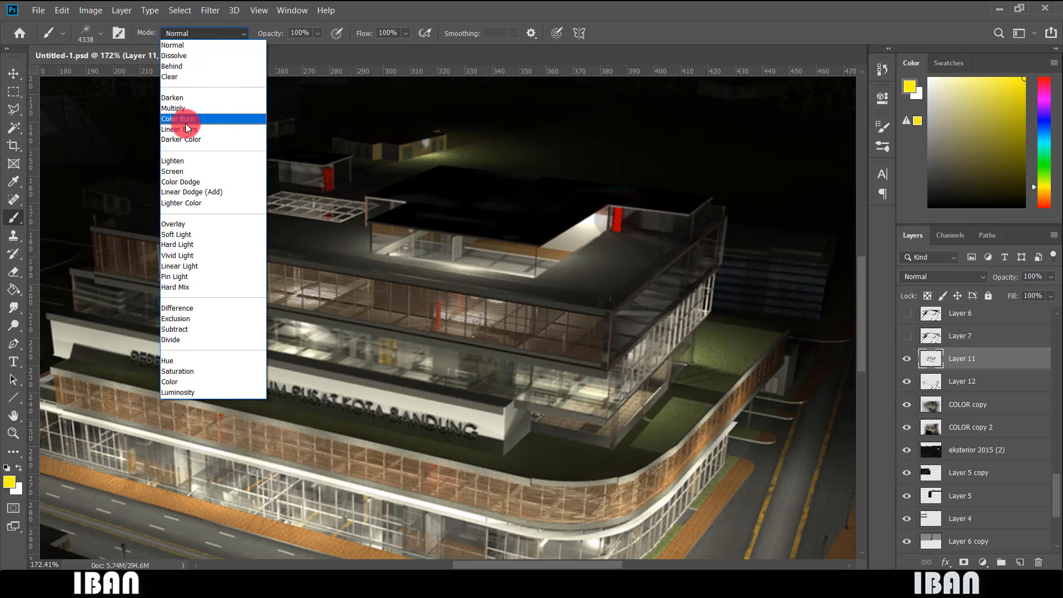
{"action": "left_click", "coordinate": [180, 182]}
{"action": "left_click", "coordinate": [21, 476]}
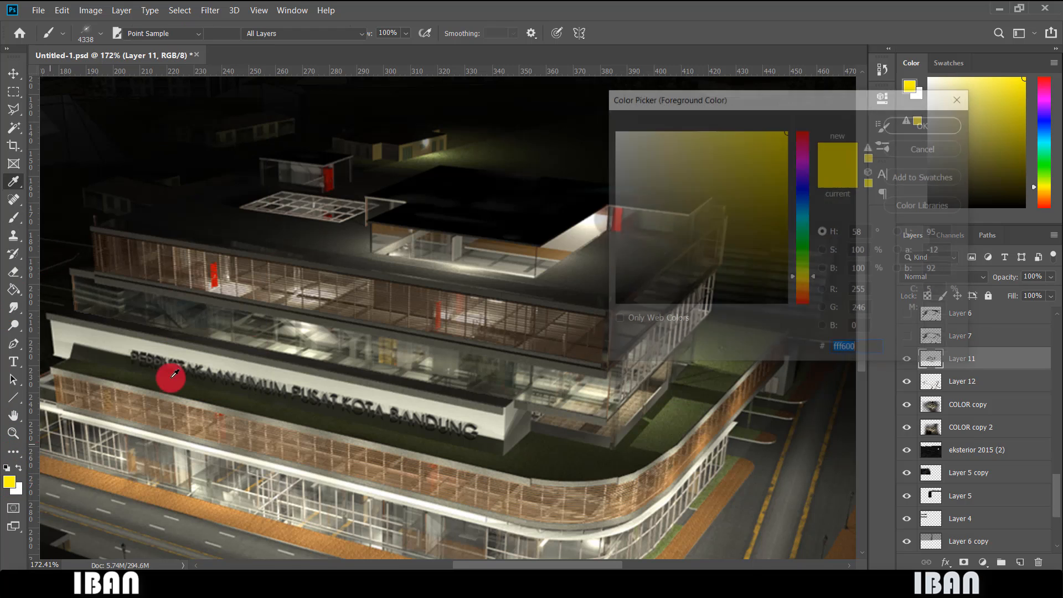
{"action": "left_click", "coordinate": [925, 125]}
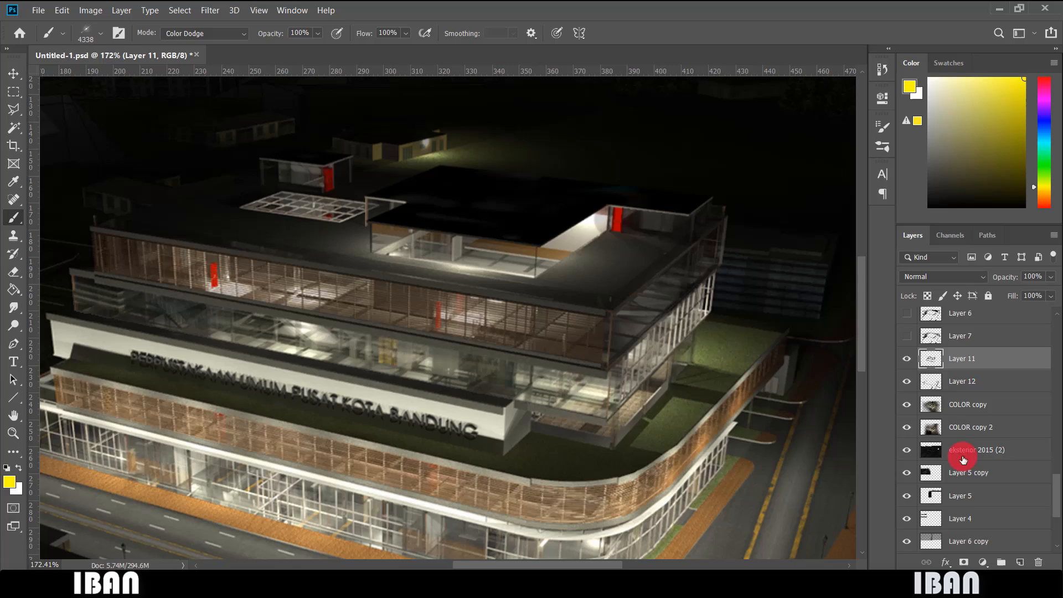
- Try brightening the building's windows within Layer 11's selection using the Dodge tool on Midtones at 100% exposure
{"action": "left_click", "coordinate": [931, 362], "text": "ctrl"}
{"action": "key", "text": "v"}
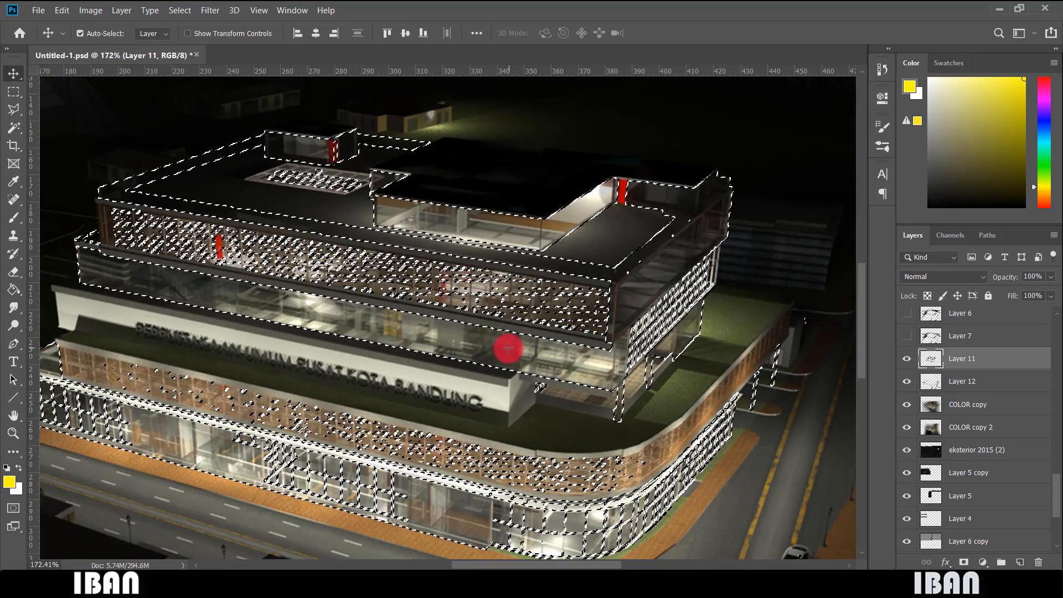
{"action": "key", "text": "o"}
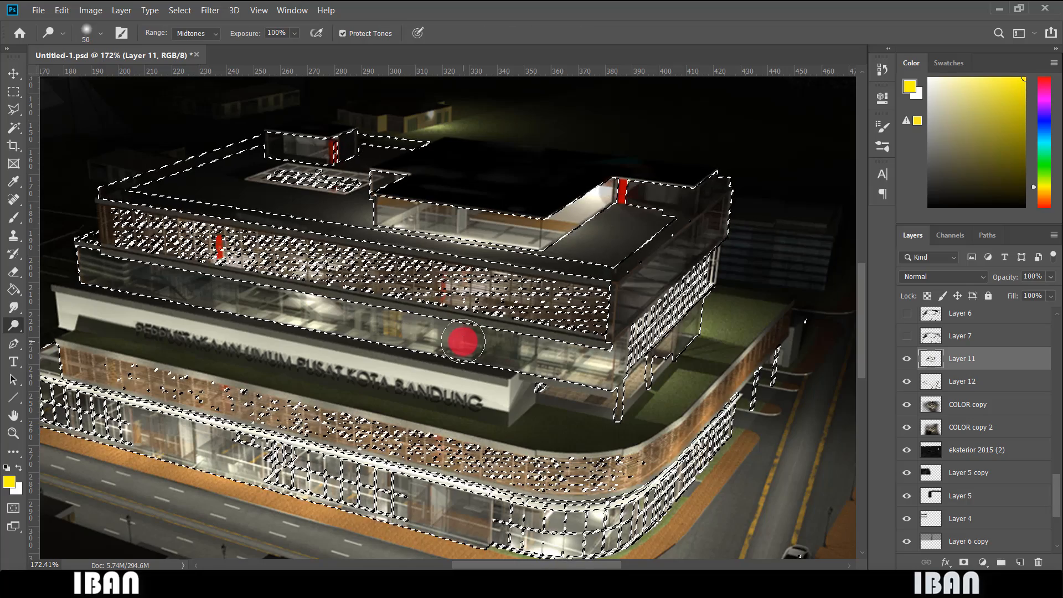
{"action": "mouse_move", "coordinate": [532, 326]}
{"action": "left_mouse_down"}
{"action": "mouse_move", "coordinate": [659, 330]}
{"action": "mouse_move", "coordinate": [410, 356]}
{"action": "mouse_move", "coordinate": [564, 360]}
{"action": "mouse_move", "coordinate": [349, 372]}
{"action": "mouse_move", "coordinate": [415, 334]}
{"action": "mouse_move", "coordinate": [570, 360]}
{"action": "mouse_move", "coordinate": [664, 343]}
{"action": "left_mouse_up"}
{"action": "mouse_move", "coordinate": [191, 335]}
{"action": "left_mouse_down"}
{"action": "mouse_move", "coordinate": [196, 297]}
{"action": "mouse_move", "coordinate": [326, 269]}
{"action": "mouse_move", "coordinate": [96, 280]}
{"action": "mouse_move", "coordinate": [486, 302]}
{"action": "mouse_move", "coordinate": [521, 325]}
{"action": "mouse_move", "coordinate": [664, 294]}
{"action": "mouse_move", "coordinate": [575, 368]}
{"action": "mouse_move", "coordinate": [472, 426]}
{"action": "mouse_move", "coordinate": [582, 347]}
{"action": "mouse_move", "coordinate": [391, 346]}
{"action": "left_mouse_up"}
{"action": "scroll", "coordinate": [449, 361], "scroll_direction": "down", "scroll_amount": 3}
{"action": "scroll", "coordinate": [450, 362], "scroll_direction": "up", "scroll_amount": 2}
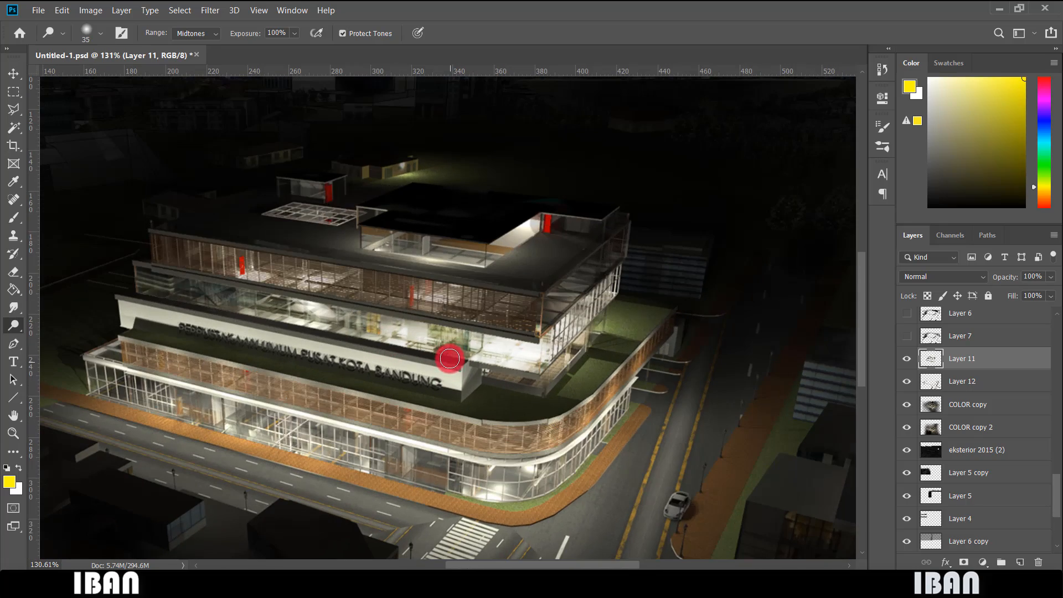
{"action": "scroll", "coordinate": [640, 330], "scroll_direction": "up", "scroll_amount": 2}
{"action": "scroll", "coordinate": [622, 318], "scroll_direction": "down", "scroll_amount": 3}
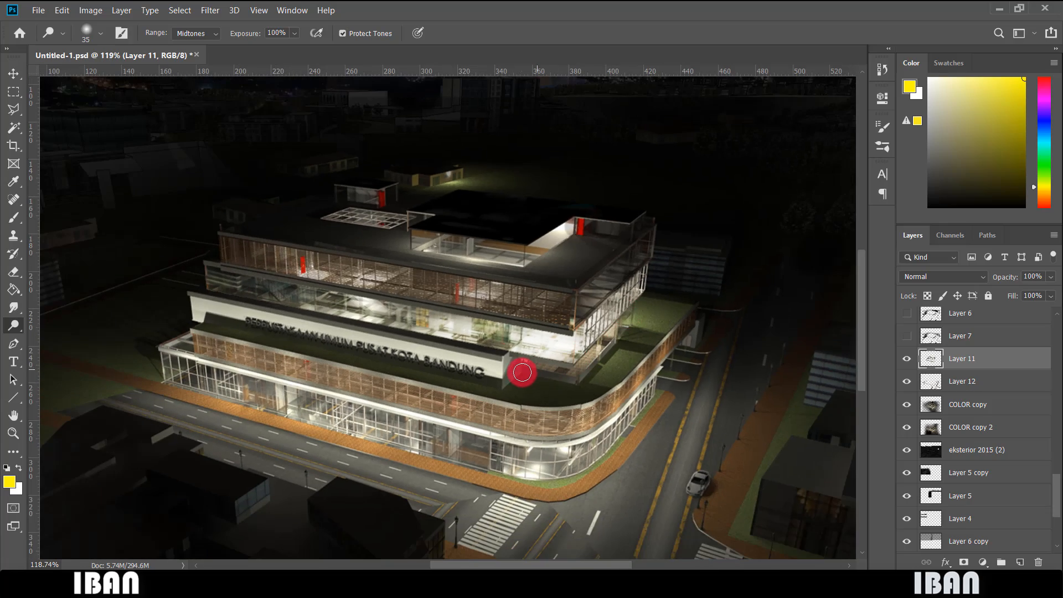
{"action": "scroll", "coordinate": [522, 372], "scroll_direction": "up", "scroll_amount": 2}
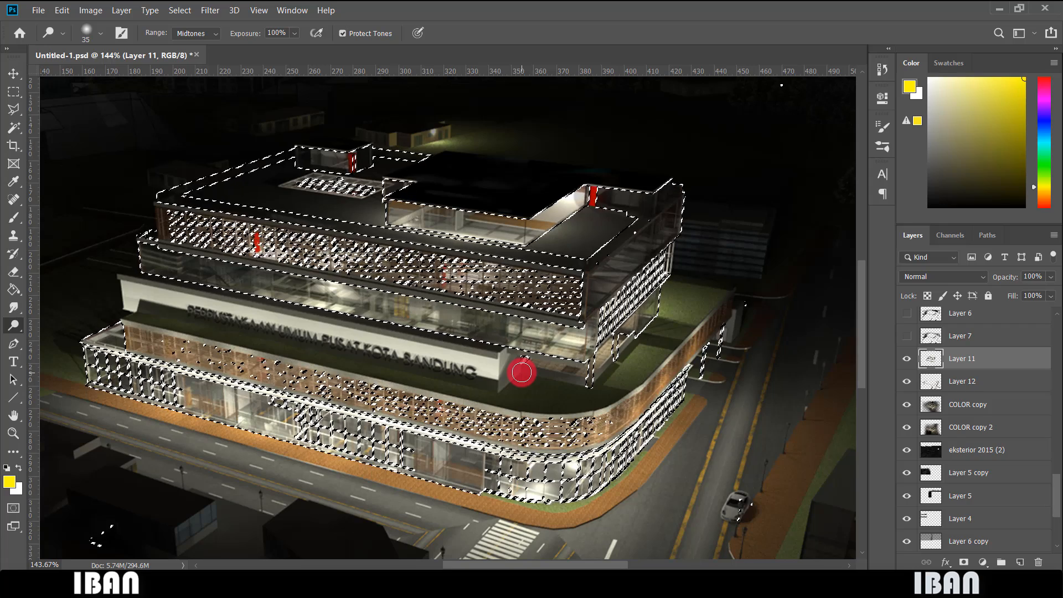
{"action": "key", "text": "ctrl+d"}
{"action": "scroll", "coordinate": [520, 371], "scroll_direction": "down", "scroll_amount": 3}
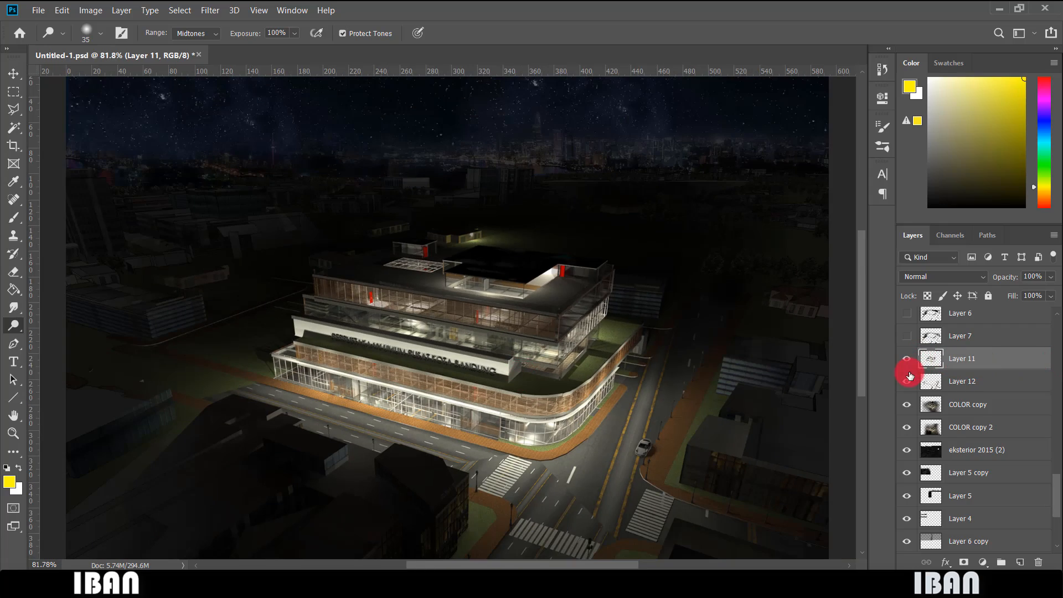
- Make Layer 7 visible and load its outline as a selection to check the covered area
{"action": "scroll", "coordinate": [1002, 410], "scroll_direction": "up", "scroll_amount": 3}
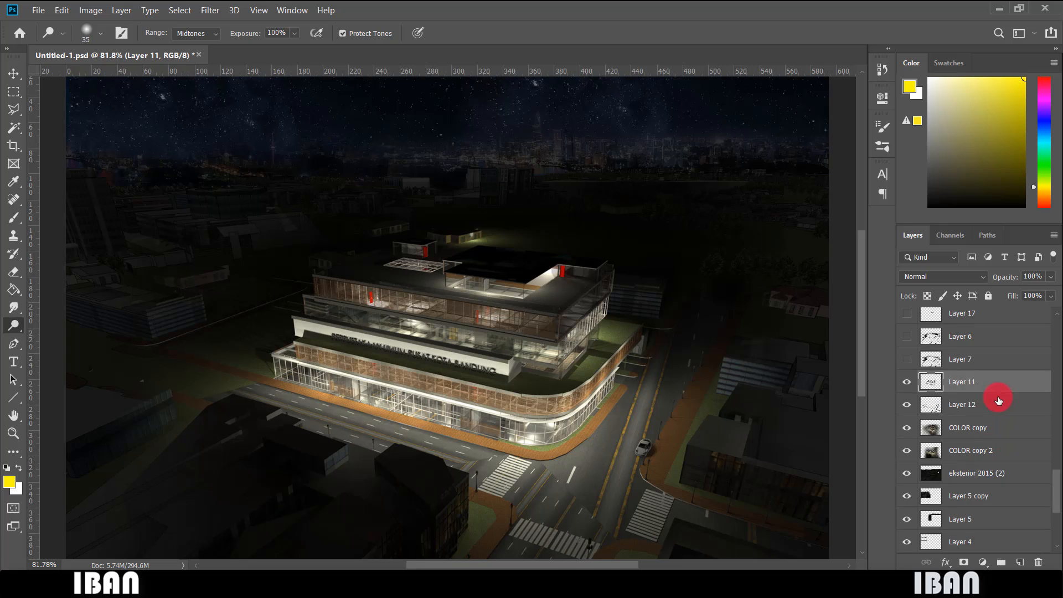
{"action": "left_click", "coordinate": [907, 405]}
{"action": "scroll", "coordinate": [646, 235], "scroll_direction": "up", "scroll_amount": 2}
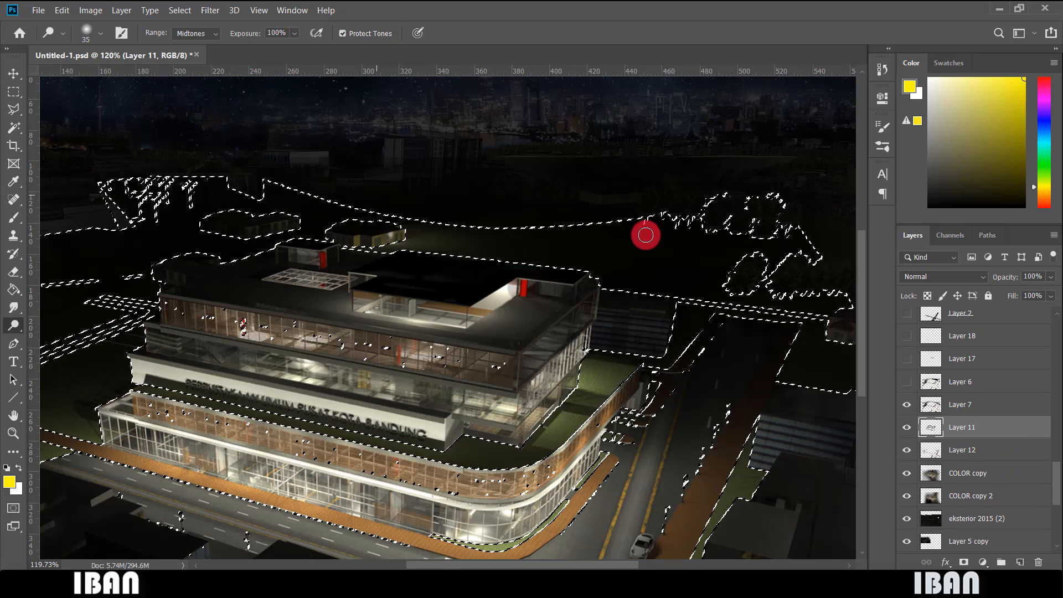
- Clear the selection and compare the image with and without Layer 7, keeping the layer visible
{"action": "scroll", "coordinate": [645, 234], "scroll_direction": "down", "scroll_amount": 1}
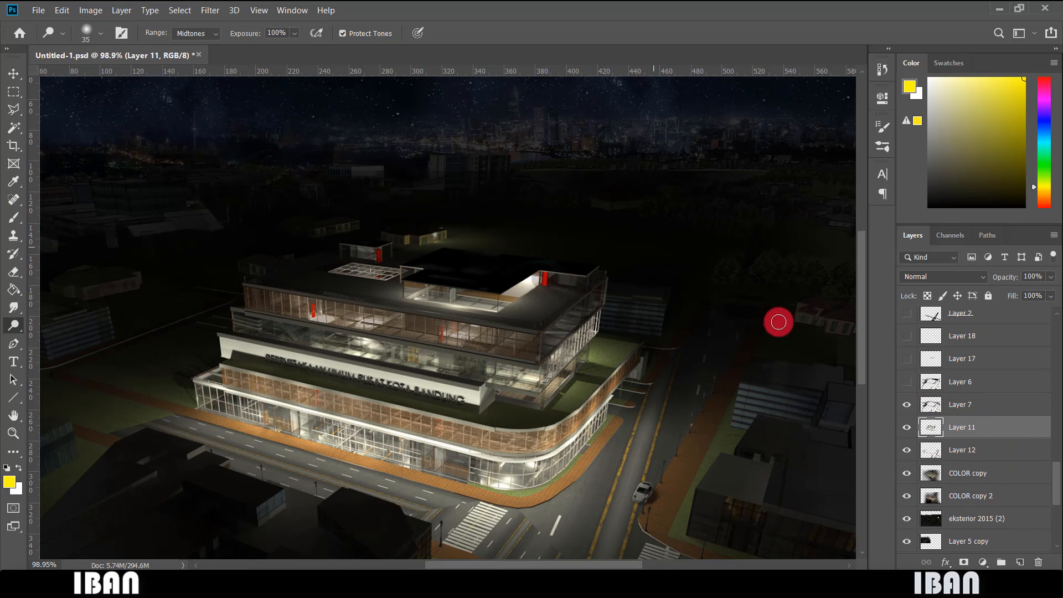
{"action": "left_click", "coordinate": [907, 404]}
{"action": "left_click", "coordinate": [906, 405]}
{"action": "scroll", "coordinate": [688, 356], "scroll_direction": "down", "scroll_amount": 2}
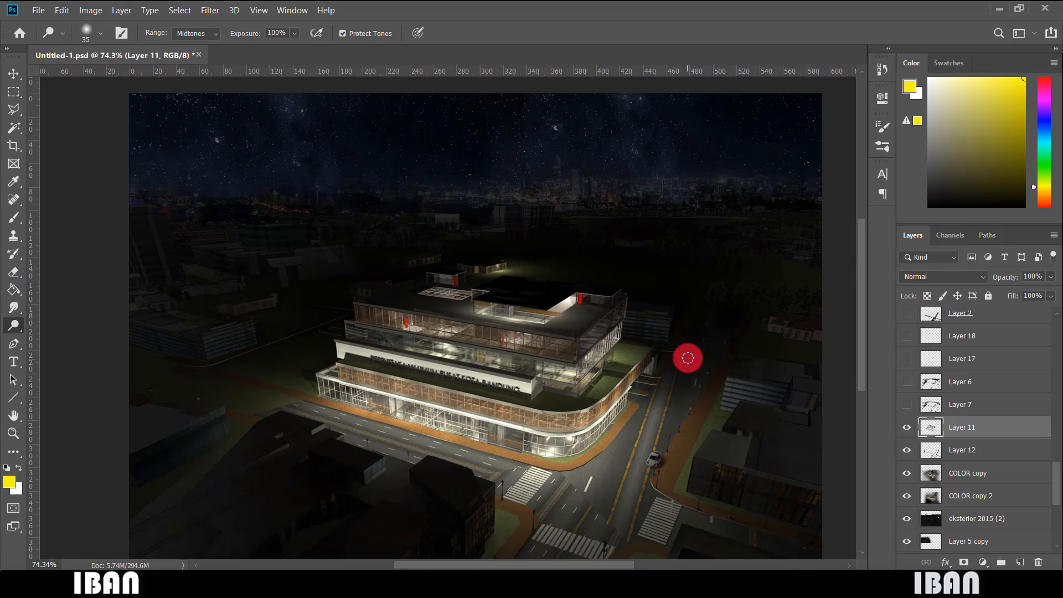
{"action": "scroll", "coordinate": [689, 356], "scroll_direction": "up", "scroll_amount": 3}
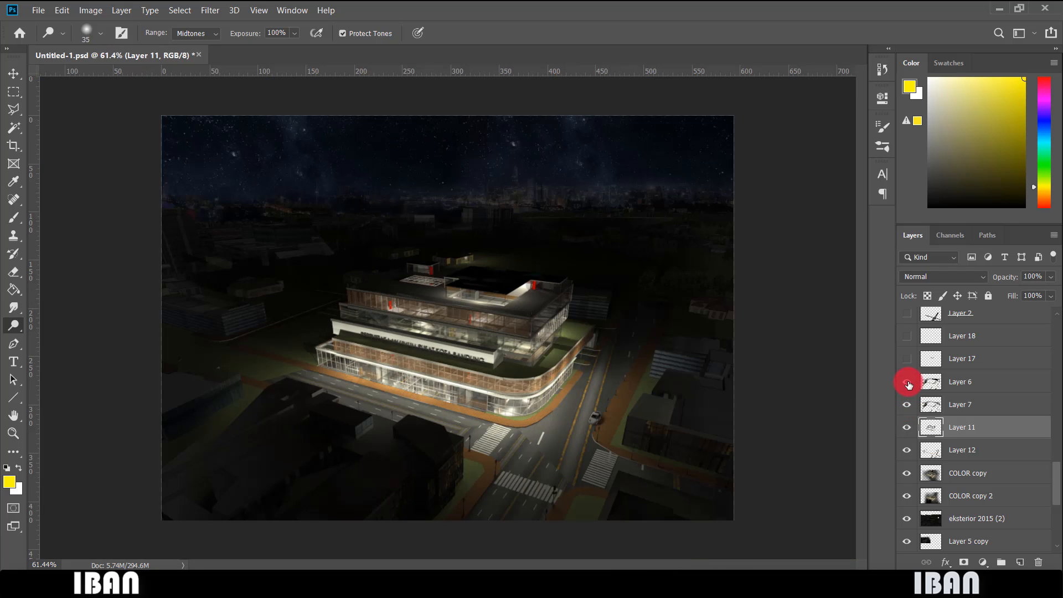
- Make Layer 6 visible and toggle it to compare its effect on the grass around the building
{"action": "left_click", "coordinate": [907, 382]}
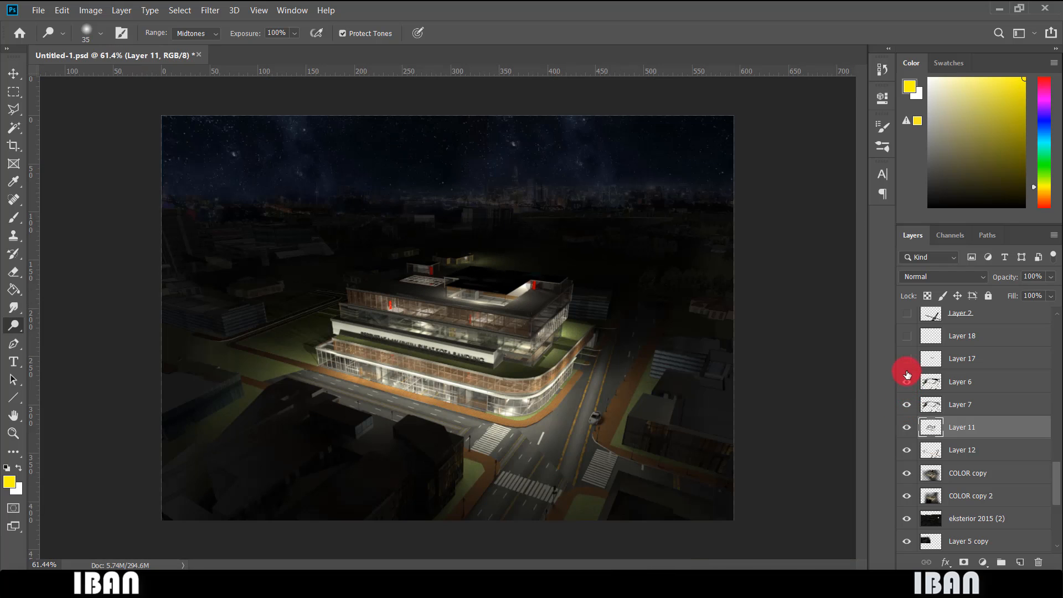
{"action": "left_click", "coordinate": [907, 382]}
{"action": "left_click", "coordinate": [906, 383]}
{"action": "left_click", "coordinate": [906, 383]}
{"action": "left_click", "coordinate": [906, 384]}
{"action": "left_click", "coordinate": [906, 383]}
{"action": "left_click", "coordinate": [906, 383]}
- Make Layer 17 visible, examine the building's rooftop up close, and select that layer
{"action": "left_click", "coordinate": [907, 358]}
{"action": "scroll", "coordinate": [501, 263], "scroll_direction": "up", "scroll_amount": 8}
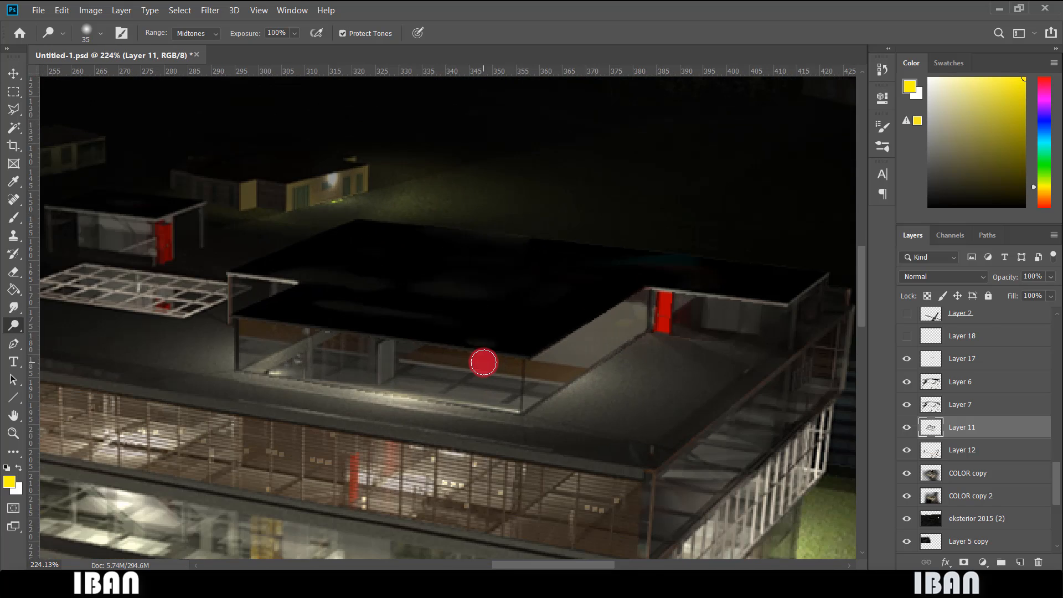
{"action": "scroll", "coordinate": [483, 363], "scroll_direction": "down", "scroll_amount": 3}
{"action": "left_click", "coordinate": [913, 364]}
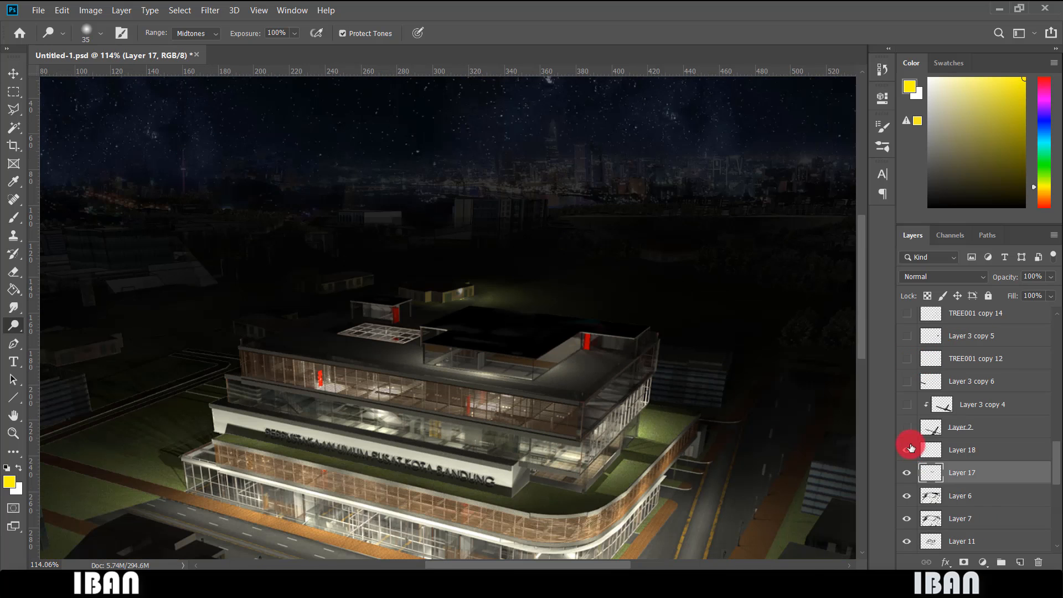
- Turn on Layer 18, Layer 2 and Layer 3 copy 4, and compare the road with and without Layer 3 copy 4
{"action": "scroll", "coordinate": [515, 244], "scroll_direction": "down", "scroll_amount": 3}
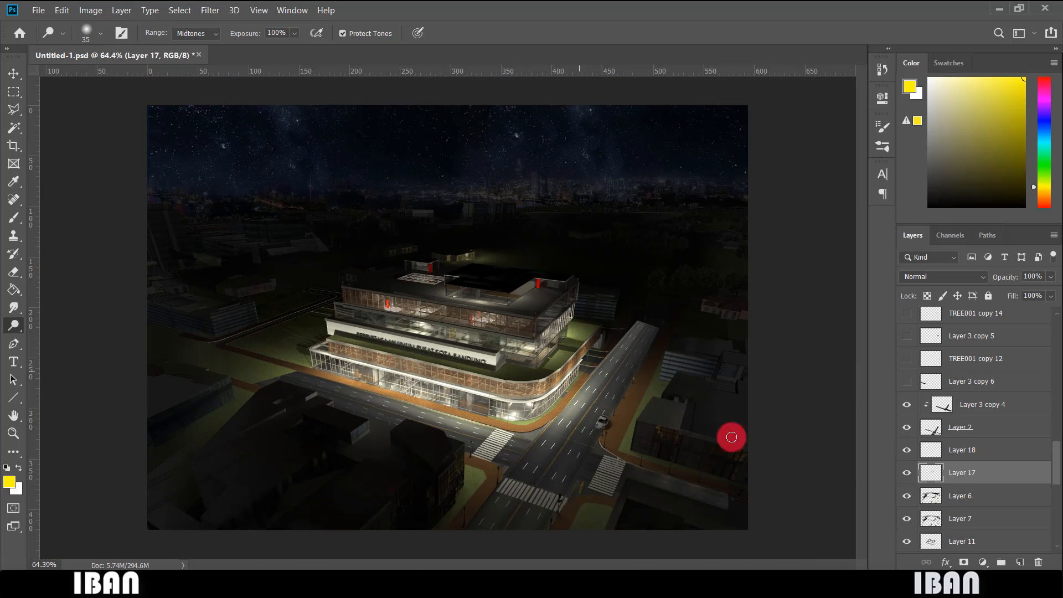
{"action": "left_click", "coordinate": [907, 406]}
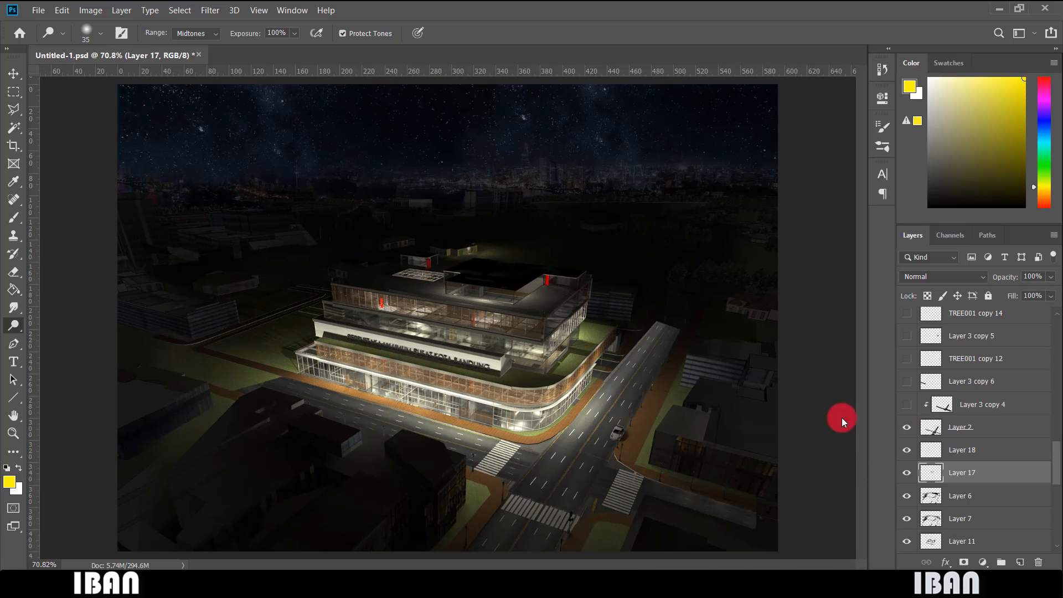
{"action": "scroll", "coordinate": [551, 503], "scroll_direction": "up", "scroll_amount": 5}
{"action": "scroll", "coordinate": [559, 421], "scroll_direction": "down", "scroll_amount": 5}
{"action": "scroll", "coordinate": [561, 396], "scroll_direction": "up", "scroll_amount": 1}
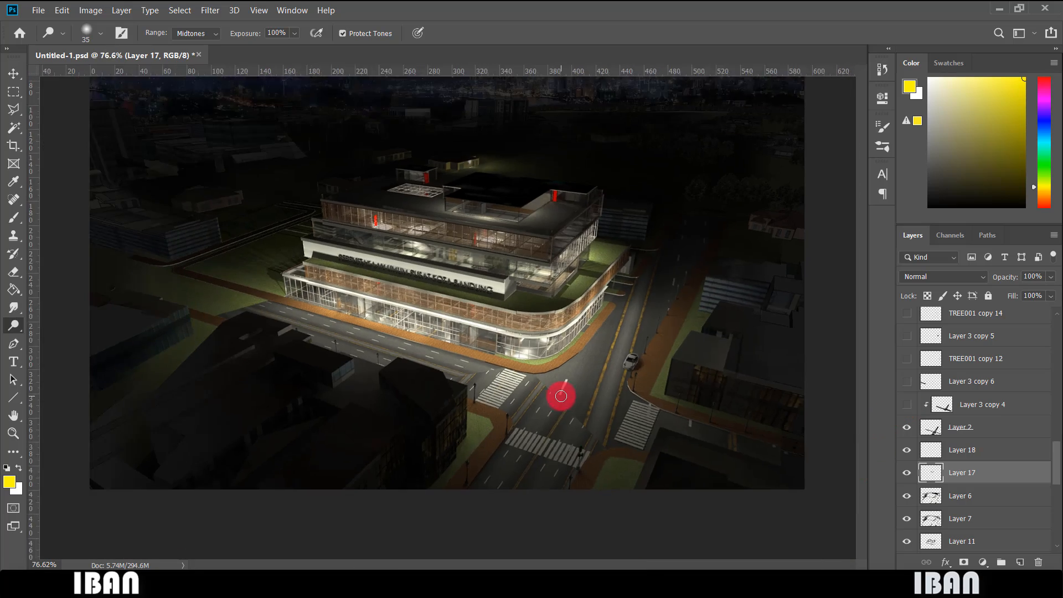
{"action": "scroll", "coordinate": [561, 395], "scroll_direction": "down", "scroll_amount": 2}
{"action": "scroll", "coordinate": [506, 455], "scroll_direction": "up", "scroll_amount": 6}
{"action": "scroll", "coordinate": [344, 345], "scroll_direction": "down", "scroll_amount": 3}
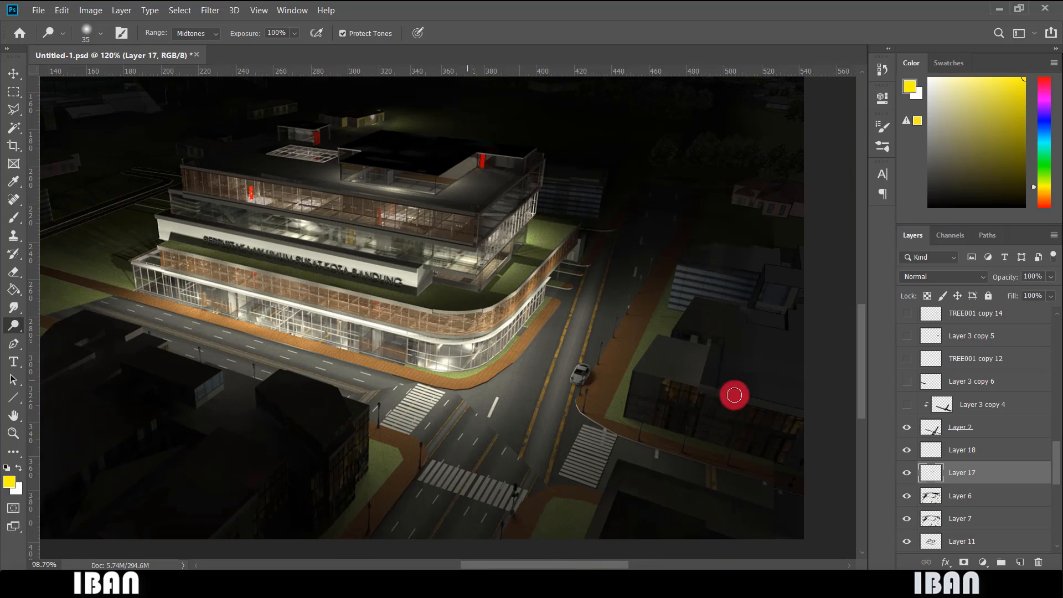
{"action": "left_click", "coordinate": [911, 408]}
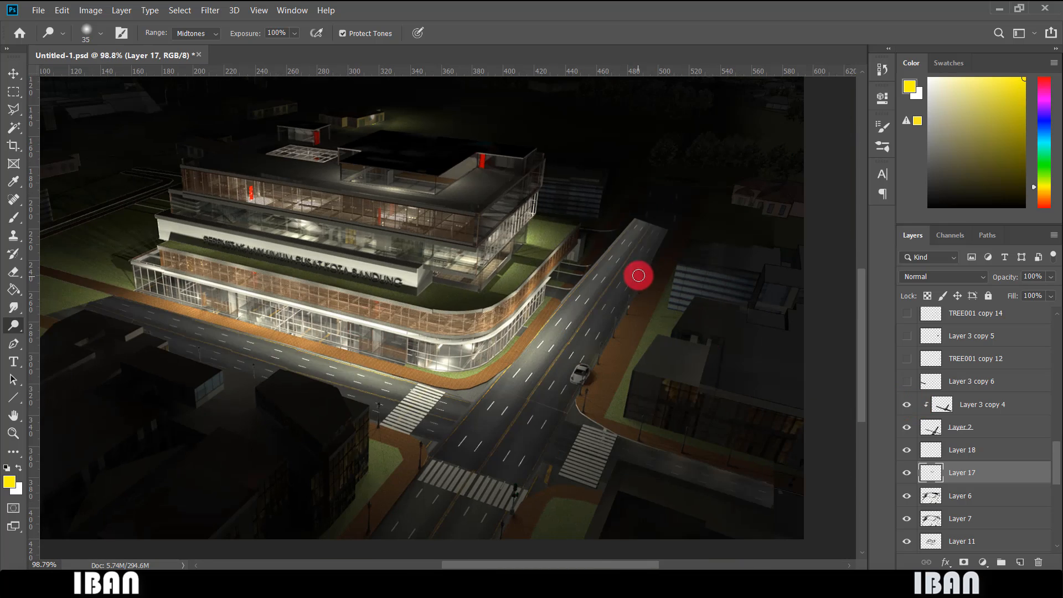
- Toggle Layer 2 and its clipped Layer 3 copy 4 to examine their effect on the road, keeping both visible
{"action": "scroll", "coordinate": [636, 340], "scroll_direction": "down", "scroll_amount": 2}
{"action": "left_click", "coordinate": [906, 431]}
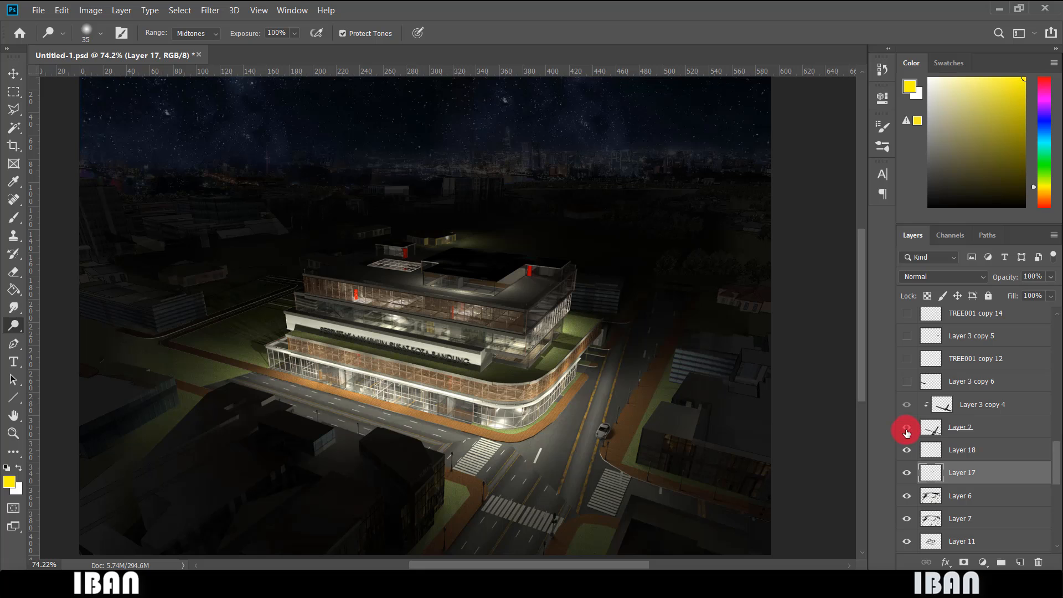
{"action": "left_click", "coordinate": [905, 430]}
{"action": "left_click", "coordinate": [907, 407]}
{"action": "left_click", "coordinate": [907, 407]}
{"action": "left_click", "coordinate": [907, 408]}
{"action": "left_click", "coordinate": [907, 408]}
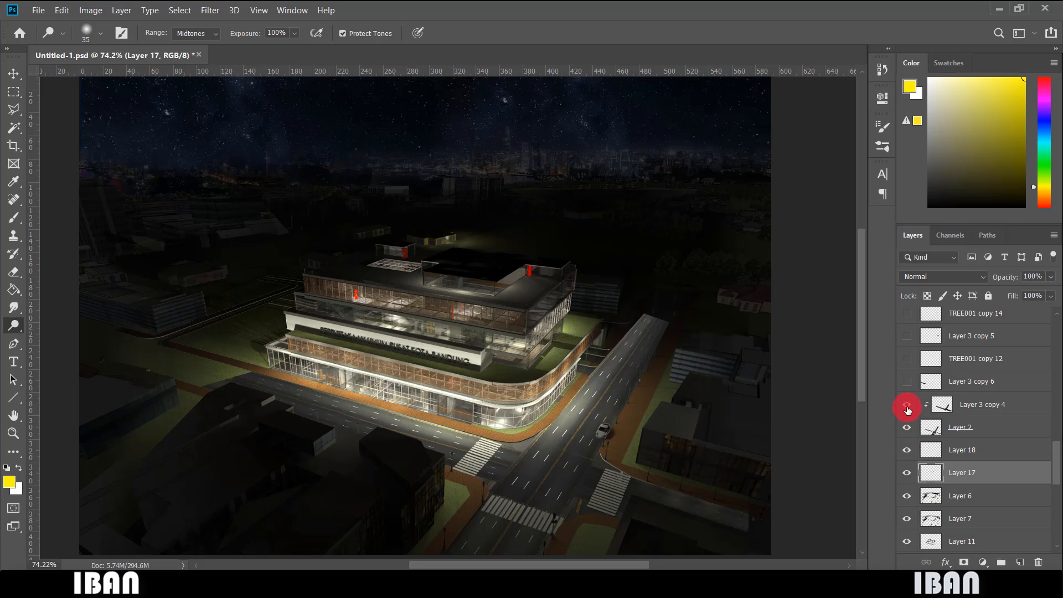
{"action": "left_click", "coordinate": [907, 408]}
{"action": "left_click", "coordinate": [907, 407]}
- Make Layer 3 copy 6, TREE001 copy 12, Layer 3 copy 5 and TREE001 copy 14 visible
{"action": "left_click", "coordinate": [908, 383]}
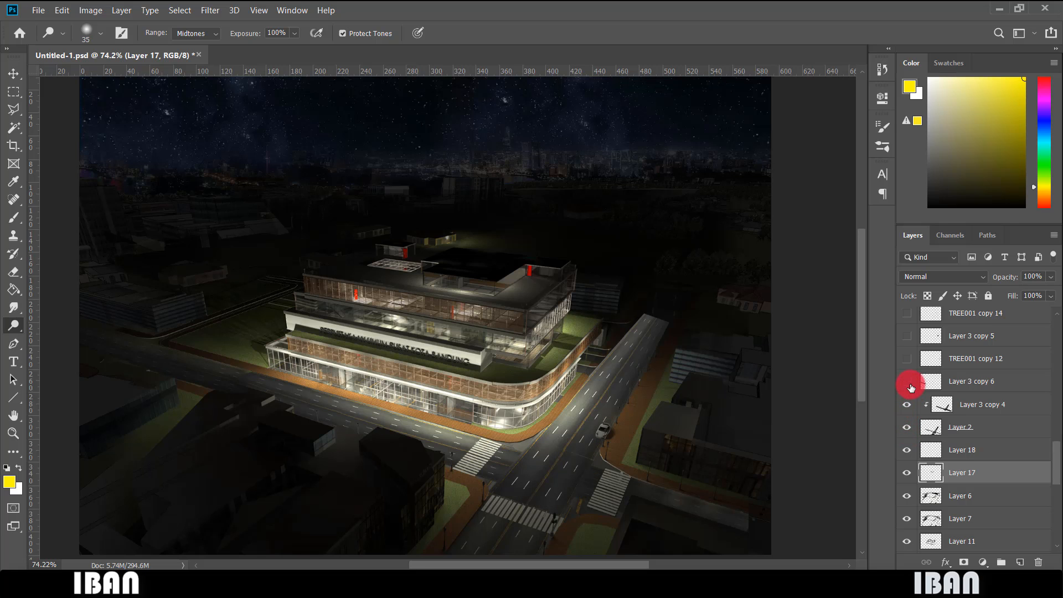
{"action": "left_click", "coordinate": [908, 382]}
{"action": "left_click", "coordinate": [908, 382]}
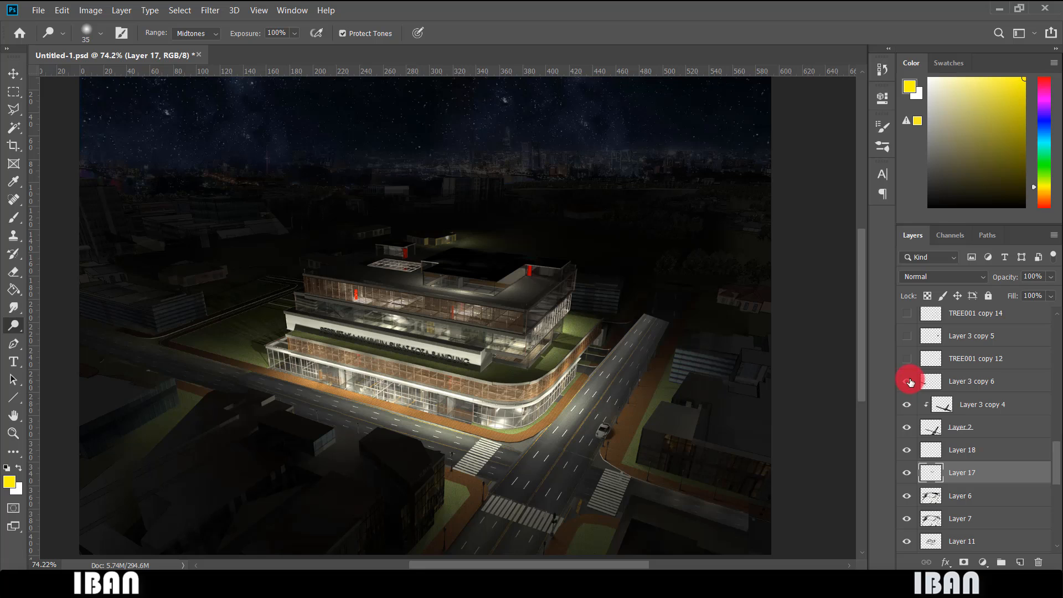
{"action": "scroll", "coordinate": [910, 347], "scroll_direction": "up", "scroll_amount": 2}
{"action": "left_click", "coordinate": [909, 341]}
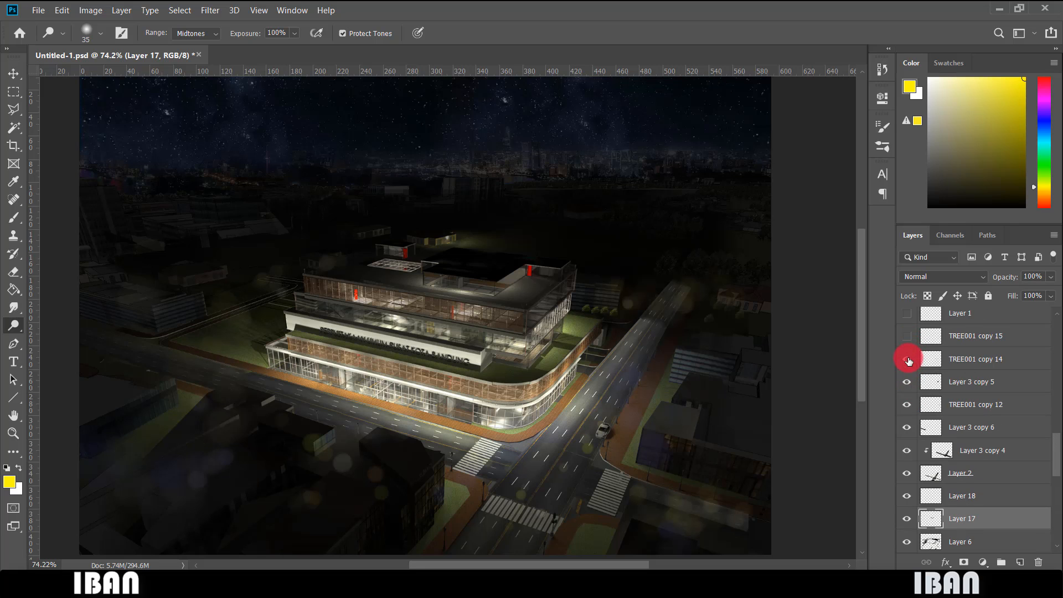
- Toggle TREE001 copy 14 and examine the scattered light spots it adds, keeping the layer visible
{"action": "left_click", "coordinate": [908, 360]}
{"action": "left_click", "coordinate": [909, 362]}
{"action": "left_click", "coordinate": [909, 361]}
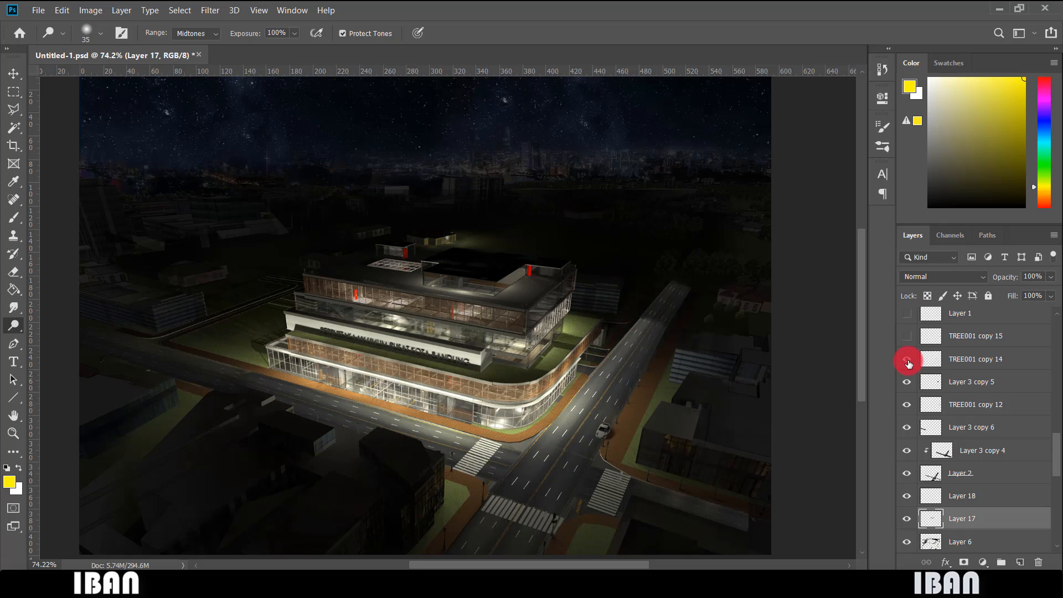
{"action": "left_click", "coordinate": [909, 361]}
{"action": "scroll", "coordinate": [472, 372], "scroll_direction": "down", "scroll_amount": 1}
{"action": "scroll", "coordinate": [475, 451], "scroll_direction": "up", "scroll_amount": 2}
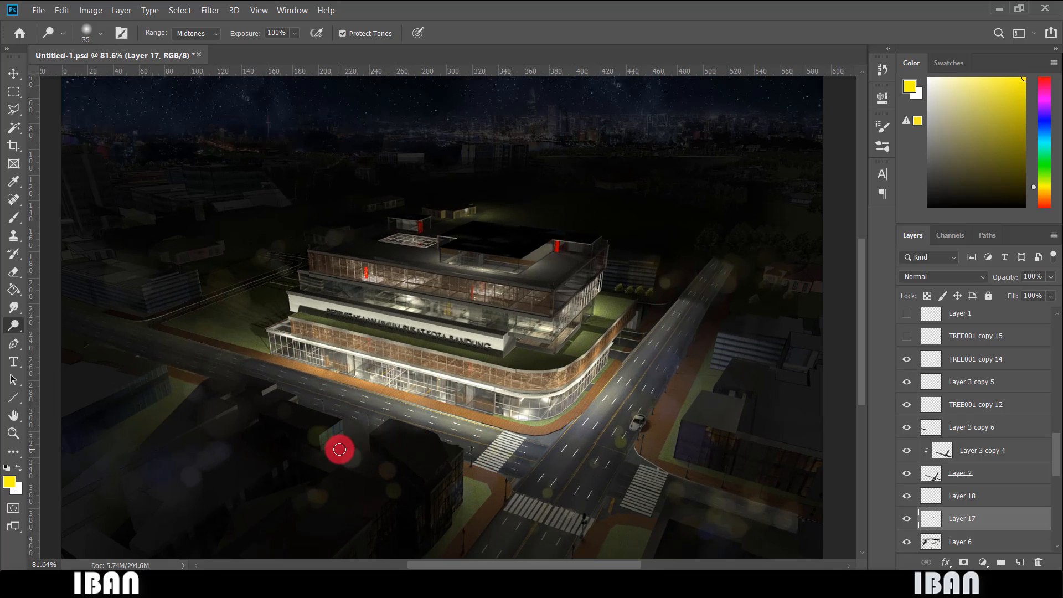
{"action": "scroll", "coordinate": [342, 448], "scroll_direction": "up", "scroll_amount": 1}
{"action": "scroll", "coordinate": [354, 442], "scroll_direction": "down", "scroll_amount": 3}
- Select TREE001 copy 14 directly from its light spots above the dark foreground buildings
{"action": "left_click", "coordinate": [387, 410], "text": "ctrl"}
{"action": "scroll", "coordinate": [346, 438], "scroll_direction": "up", "scroll_amount": 3}
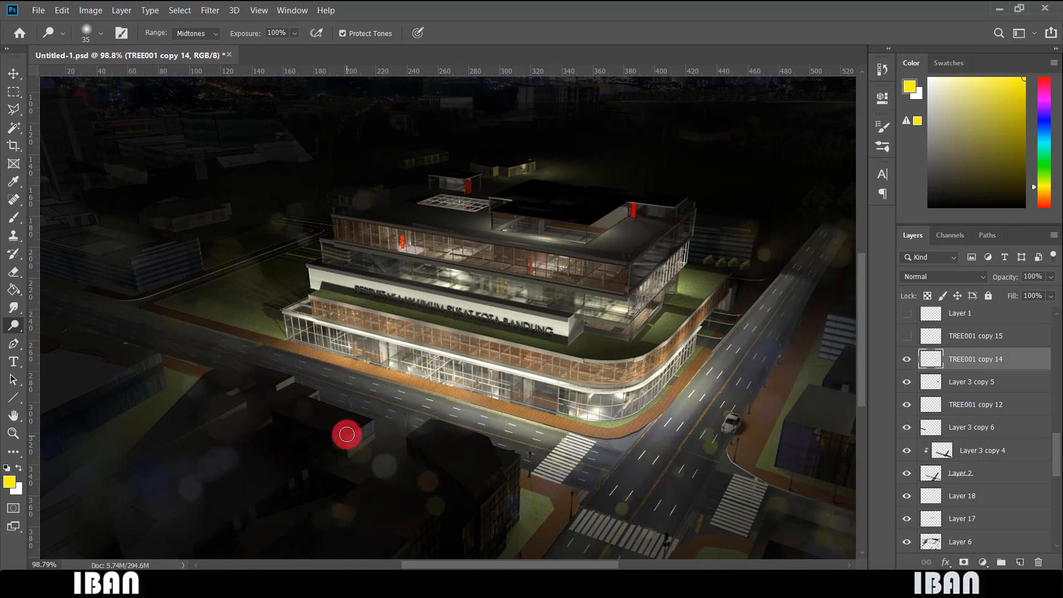
{"action": "scroll", "coordinate": [370, 471], "scroll_direction": "up", "scroll_amount": 10}
- Try shifting the light spots over the foreground buildings with the Move tool, and undo the moves
{"action": "key", "text": "v"}
{"action": "left_click_drag", "start_coordinate": [393, 463], "coordinate": [565, 286]}
{"action": "scroll", "coordinate": [566, 286], "scroll_direction": "down", "scroll_amount": 5}
{"action": "left_click_drag", "start_coordinate": [539, 366], "coordinate": [529, 402]}
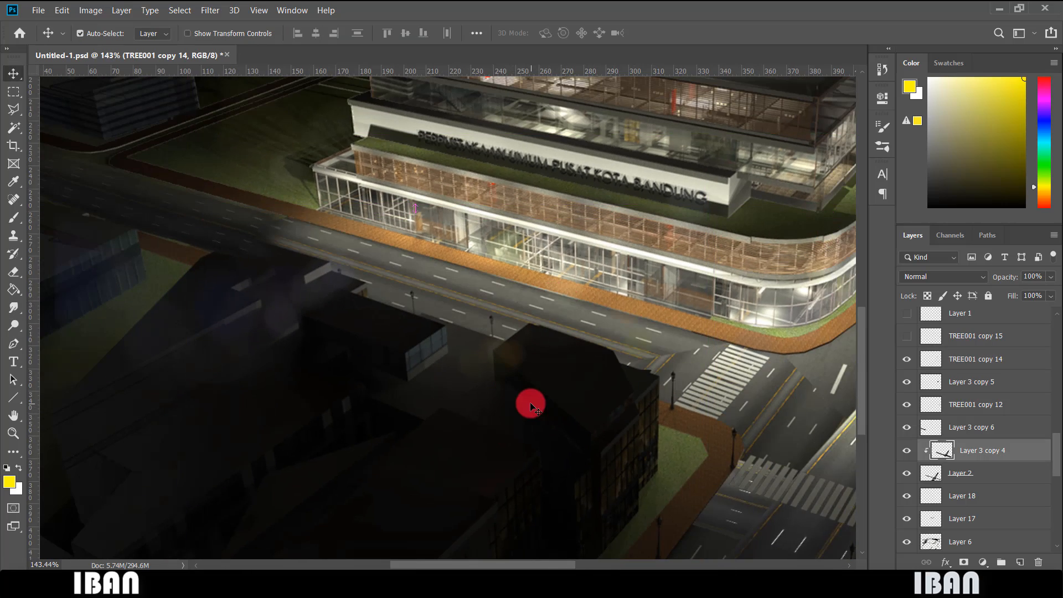
{"action": "key", "text": "ctrl+z"}
{"action": "scroll", "coordinate": [488, 391], "scroll_direction": "down", "scroll_amount": 2}
{"action": "key", "text": "ctrl+z"}
- Compare the whole scene with and without TREE001 copy 14 and examine its light spots up close
{"action": "left_click", "coordinate": [907, 359]}
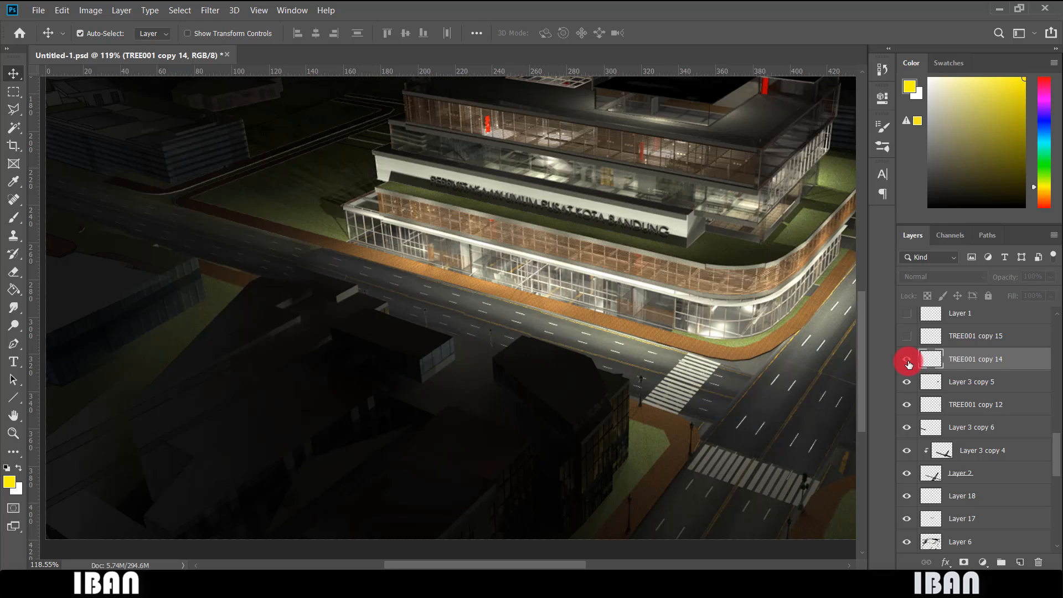
{"action": "scroll", "coordinate": [542, 382], "scroll_direction": "down", "scroll_amount": 5}
{"action": "scroll", "coordinate": [542, 407], "scroll_direction": "up", "scroll_amount": 3}
{"action": "scroll", "coordinate": [573, 400], "scroll_direction": "down", "scroll_amount": 1}
{"action": "scroll", "coordinate": [429, 470], "scroll_direction": "down", "scroll_amount": 3}
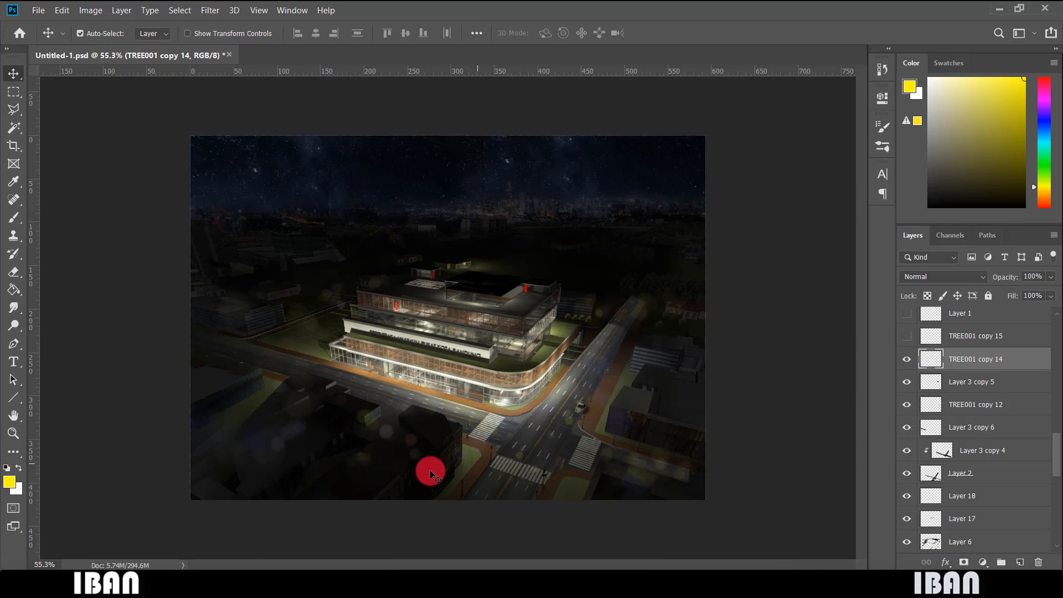
{"action": "scroll", "coordinate": [570, 429], "scroll_direction": "up", "scroll_amount": 3}
{"action": "scroll", "coordinate": [484, 455], "scroll_direction": "down", "scroll_amount": 2}
{"action": "scroll", "coordinate": [301, 473], "scroll_direction": "up", "scroll_amount": 2}
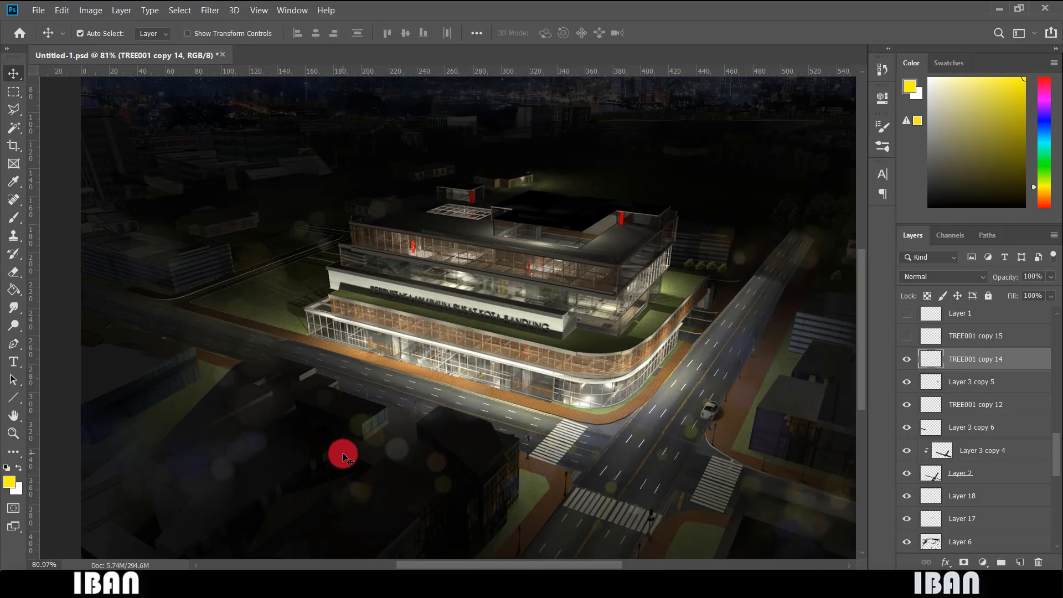
{"action": "scroll", "coordinate": [343, 453], "scroll_direction": "down", "scroll_amount": 1}
- Activate the Brush tool and choose brush 26 from the Free Lens Flares Photoshop Brushes 7 set
{"action": "left_click", "coordinate": [14, 216]}
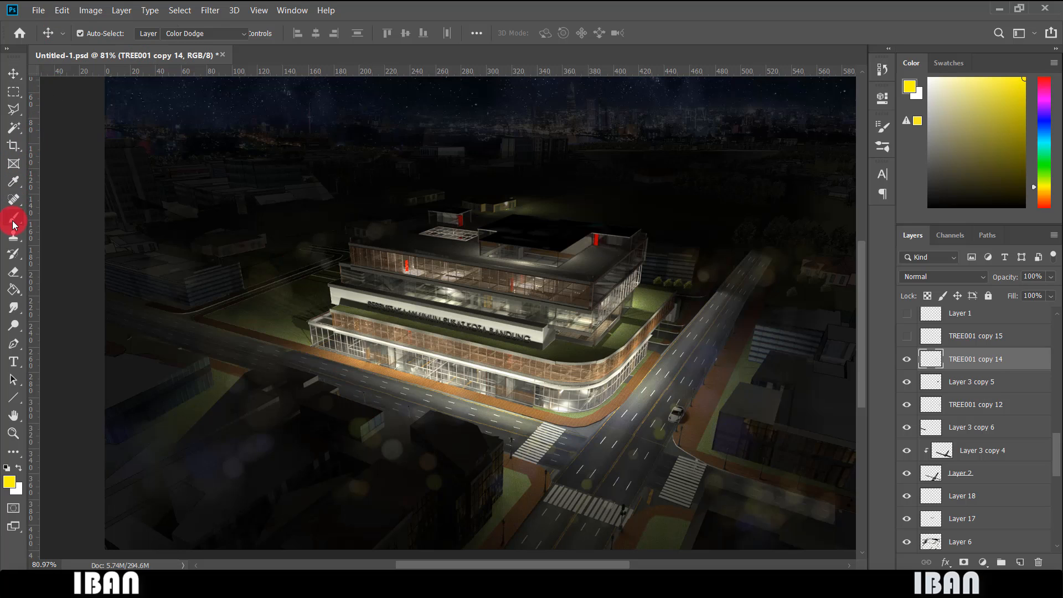
{"action": "left_click", "coordinate": [102, 38]}
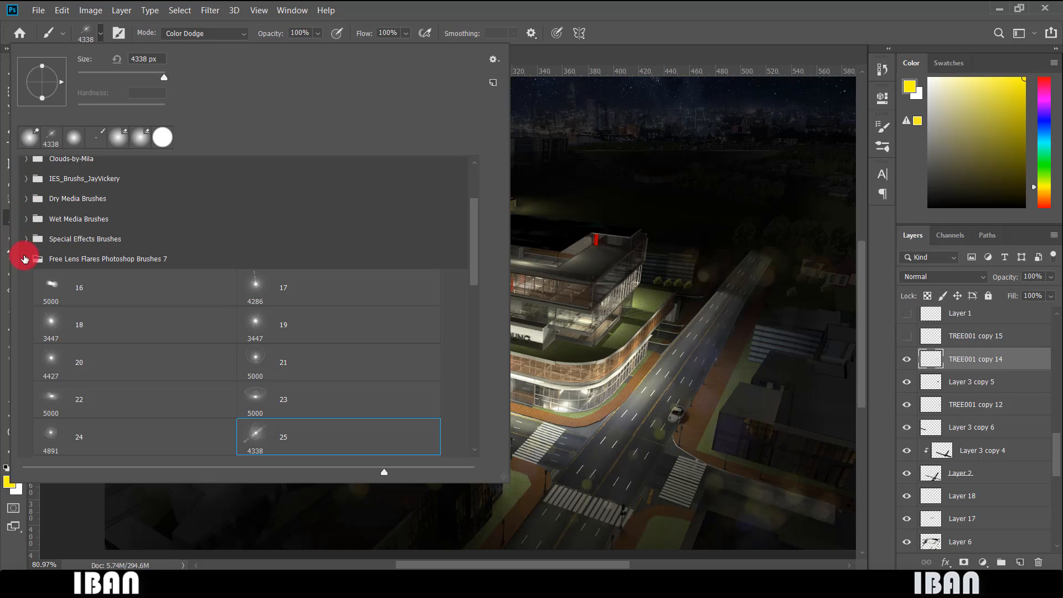
{"action": "left_click", "coordinate": [25, 258]}
{"action": "left_click", "coordinate": [24, 259]}
{"action": "scroll", "coordinate": [123, 331], "scroll_direction": "down", "scroll_amount": 3}
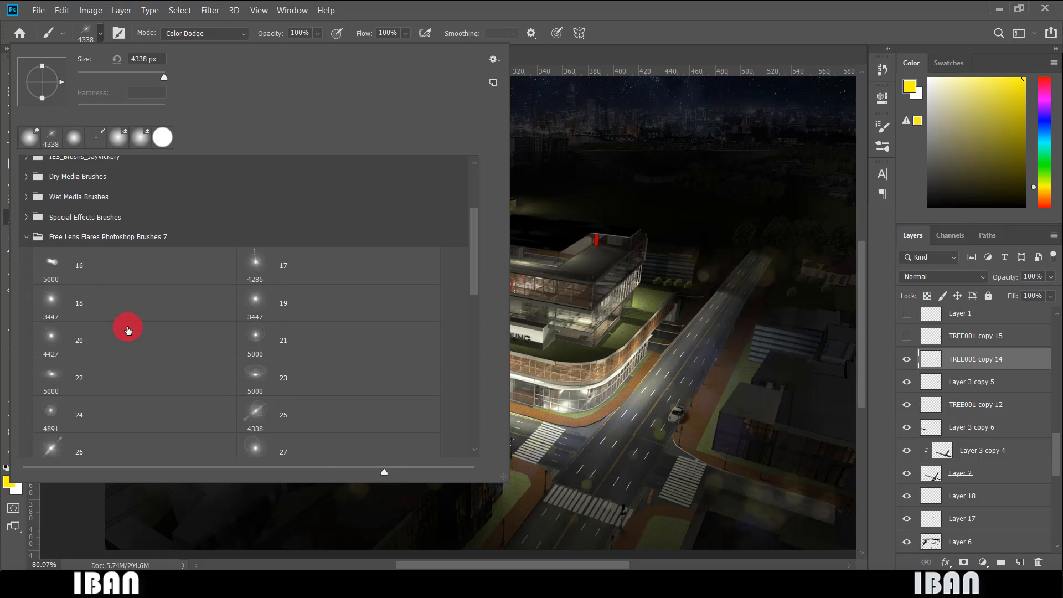
{"action": "scroll", "coordinate": [474, 280], "scroll_direction": "down", "scroll_amount": 5}
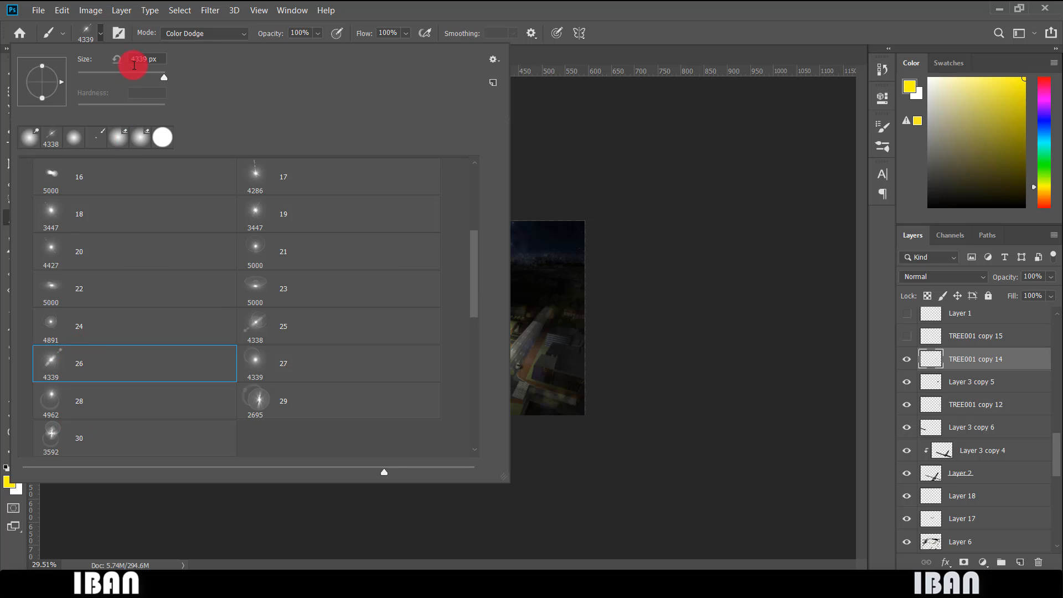
- Set the lens flare brush's size to 800 px
{"action": "left_click_drag", "start_coordinate": [102, 72], "coordinate": [92, 73]}
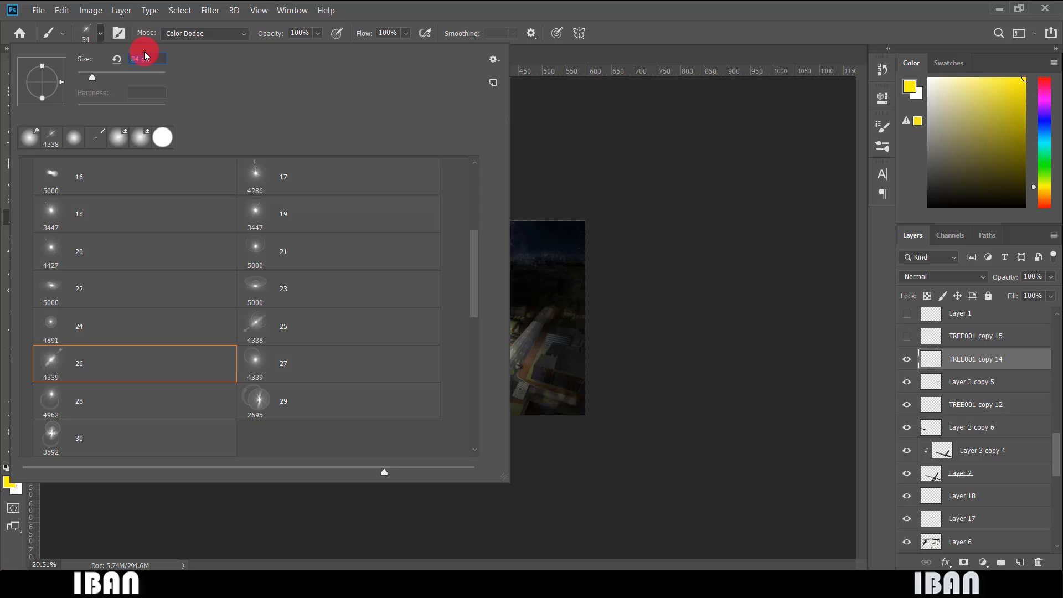
{"action": "left_click", "coordinate": [102, 37]}
{"action": "key", "text": "bracketright"}
{"action": "key", "text": "bracketright"}
{"action": "key", "text": "bracketright"}
{"action": "scroll", "coordinate": [475, 343], "scroll_direction": "up", "scroll_amount": 4}
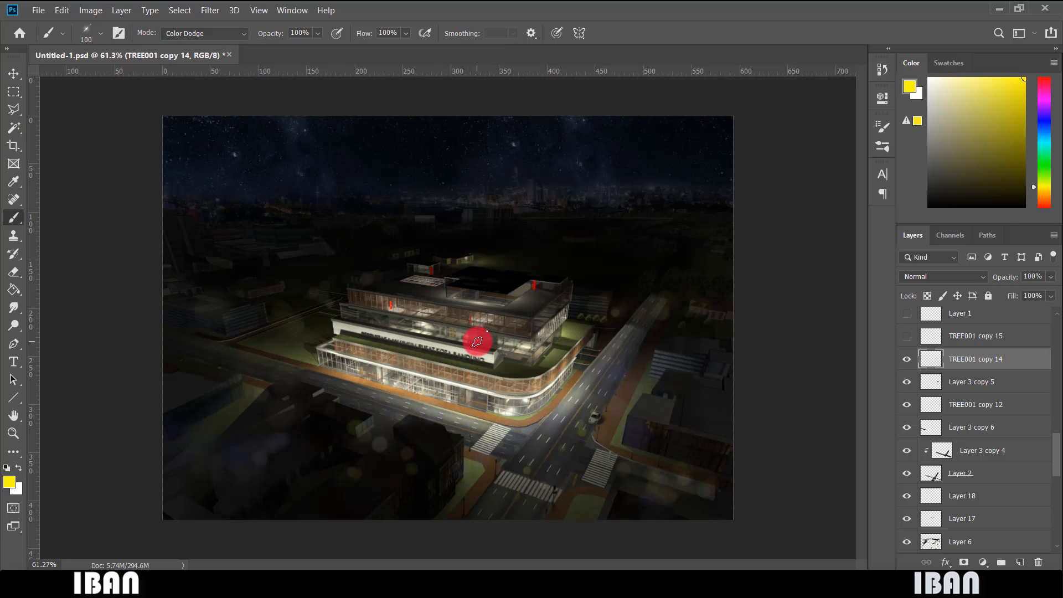
{"action": "key", "text": "bracketright"}
{"action": "key", "text": "bracketright"}
{"action": "key", "text": "bracketright"}
{"action": "key", "text": "bracketright"}
{"action": "key", "text": "bracketright"}
- Try stamping yellow lens flares over the building's facade and the dark foreground buildings, undoing each one
{"action": "left_click", "coordinate": [432, 338]}
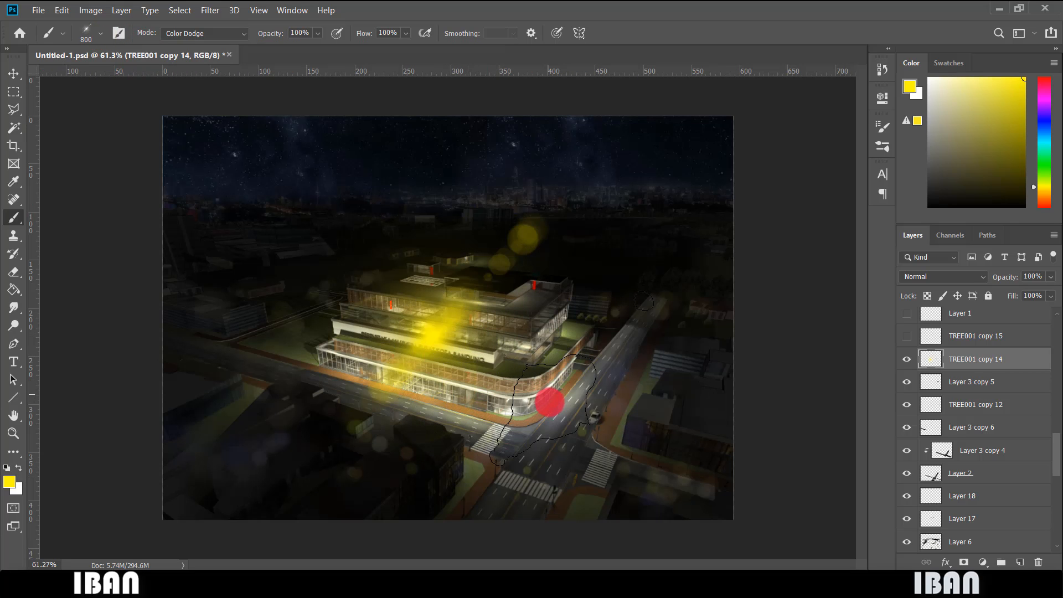
{"action": "key", "text": "ctrl+z"}
{"action": "left_click", "coordinate": [382, 451]}
{"action": "key", "text": "ctrl+z"}
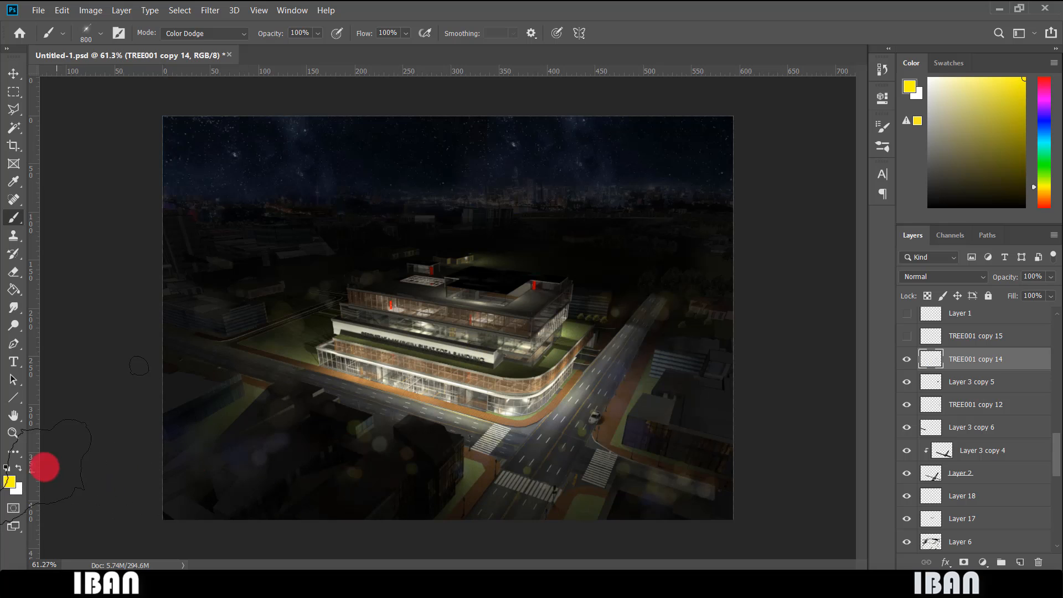
- Change the foreground colour to pale yellow e8e6a2
{"action": "left_click", "coordinate": [10, 486]}
{"action": "left_click_drag", "start_coordinate": [750, 183], "coordinate": [665, 145]}
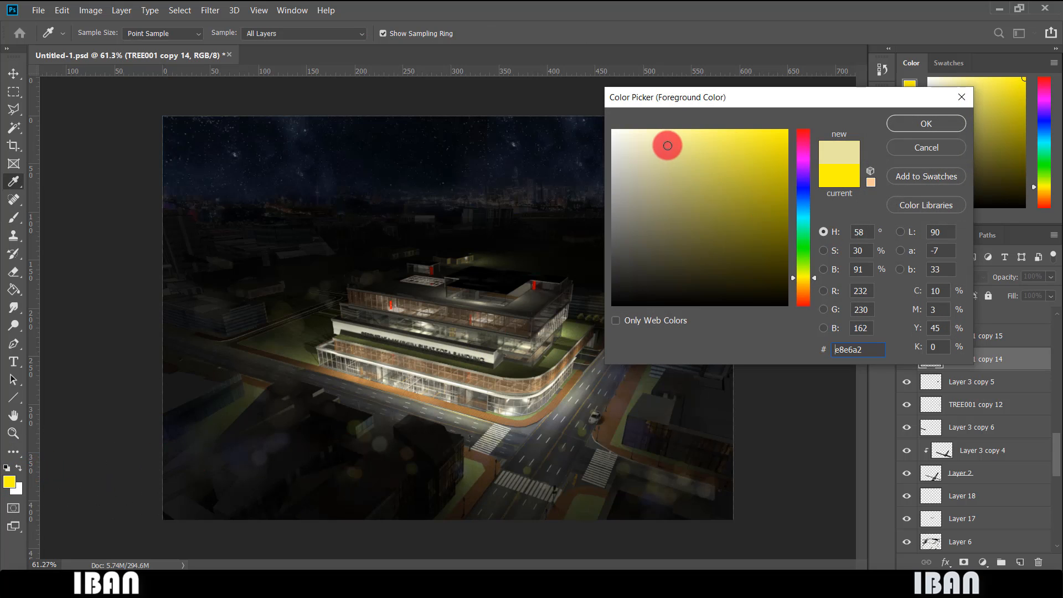
{"action": "left_click", "coordinate": [899, 122]}
- Try stamping pale yellow lens flares at three spots over the dark foreground buildings, undoing each one
{"action": "left_click", "coordinate": [387, 426]}
{"action": "key", "text": "ctrl+z"}
{"action": "left_click", "coordinate": [435, 457]}
{"action": "key", "text": "ctrl+z"}
{"action": "left_click", "coordinate": [309, 445]}
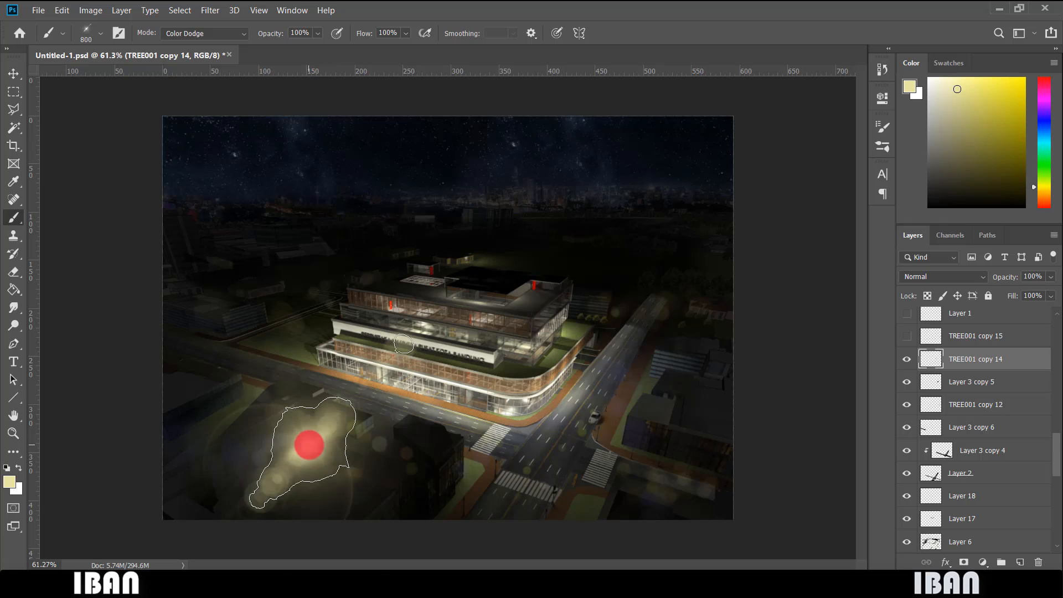
{"action": "key", "text": "ctrl+z"}
- Toggle TREE001 copy 14's visibility to compare the scene with and without its flare spots
{"action": "scroll", "coordinate": [1016, 339], "scroll_direction": "up", "scroll_amount": 4}
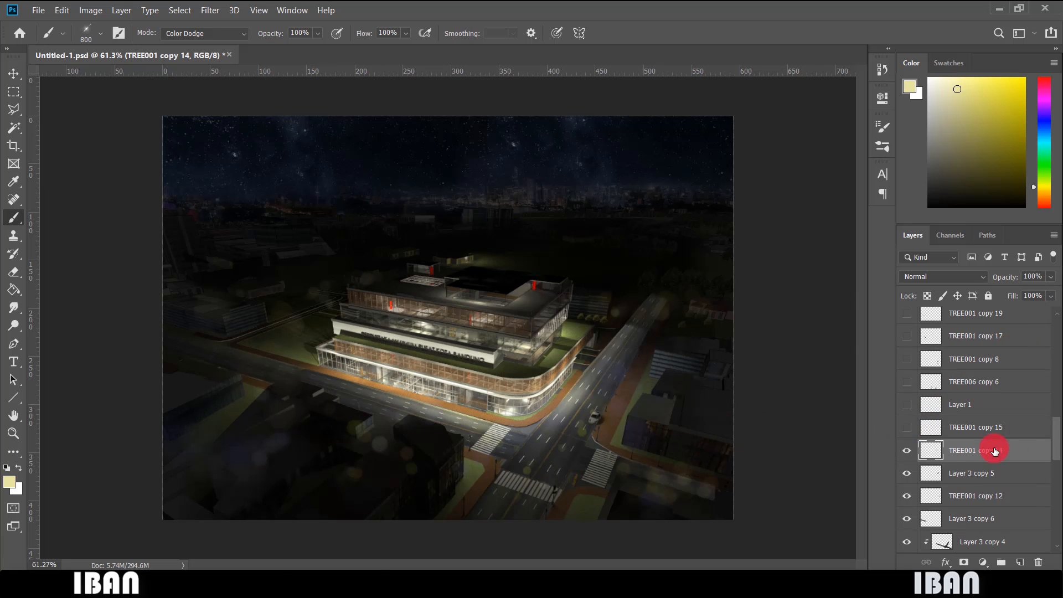
{"action": "left_click", "coordinate": [911, 450]}
{"action": "left_click", "coordinate": [911, 450]}
{"action": "left_click", "coordinate": [913, 450]}
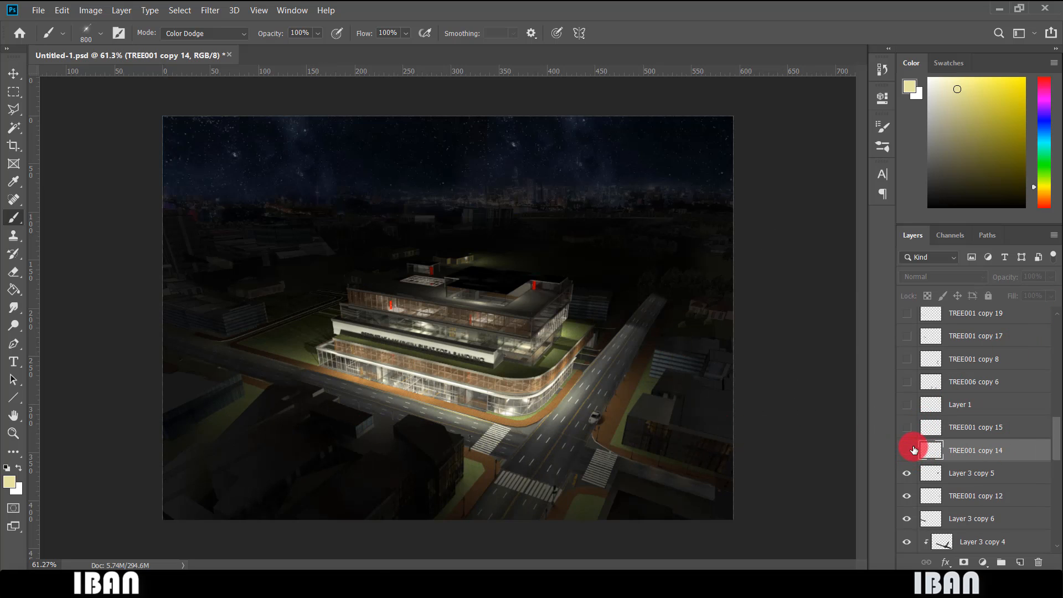
- Show TREE001 copy 14 again and compare the street area with and without its lens flare spots
{"action": "left_click", "coordinate": [913, 450]}
{"action": "scroll", "coordinate": [720, 443], "scroll_direction": "up", "scroll_amount": 5}
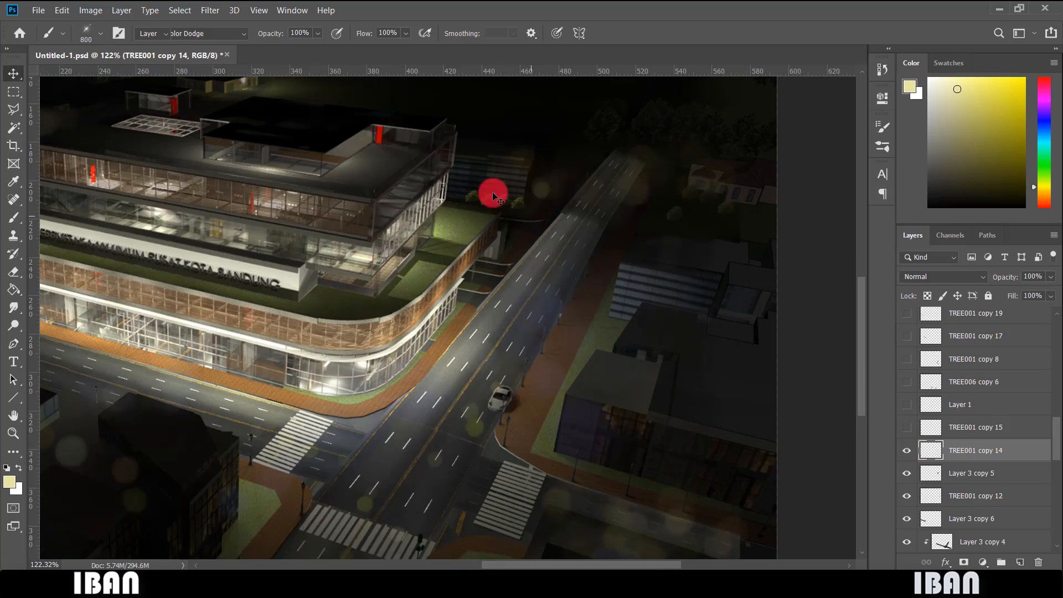
{"action": "key", "text": "v"}
{"action": "scroll", "coordinate": [515, 205], "scroll_direction": "down", "scroll_amount": 3}
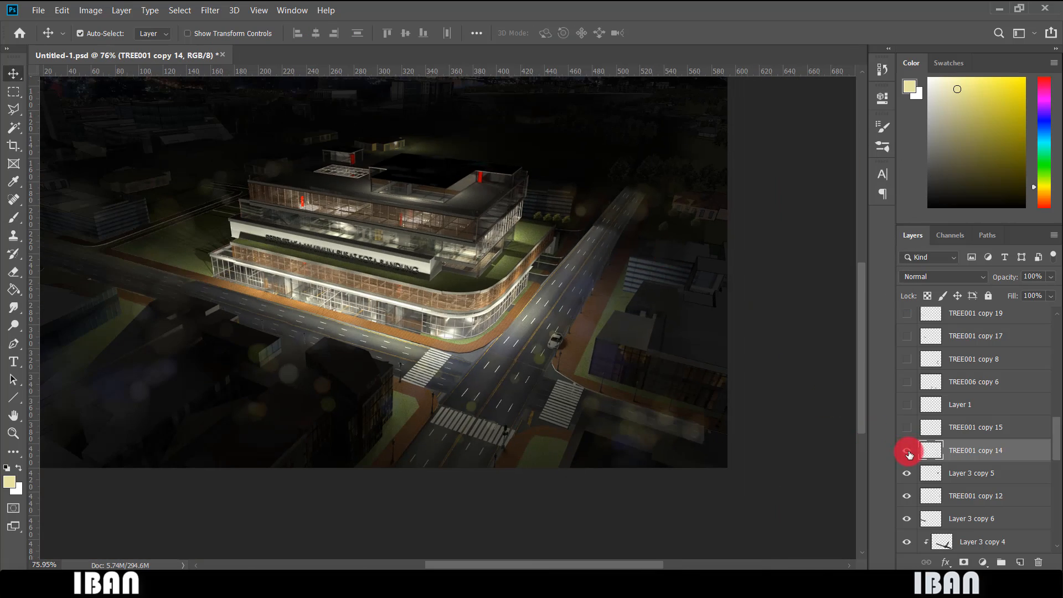
{"action": "left_click", "coordinate": [907, 451]}
{"action": "left_click", "coordinate": [908, 451]}
{"action": "key", "text": "ctrl+0"}
- Show TREE001 copy 15, Layer 1 and TREE006 copy 6 and check the trees at the street corners
{"action": "left_click", "coordinate": [907, 429]}
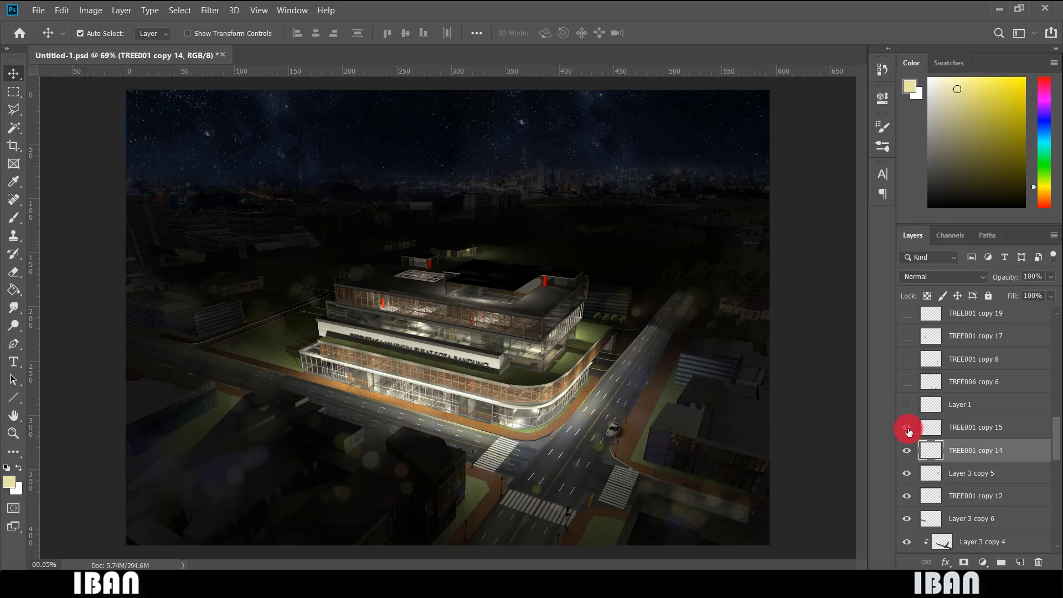
{"action": "left_click", "coordinate": [907, 383]}
{"action": "scroll", "coordinate": [688, 474], "scroll_direction": "up", "scroll_amount": 5}
{"action": "left_click_drag", "start_coordinate": [610, 370], "coordinate": [622, 322]}
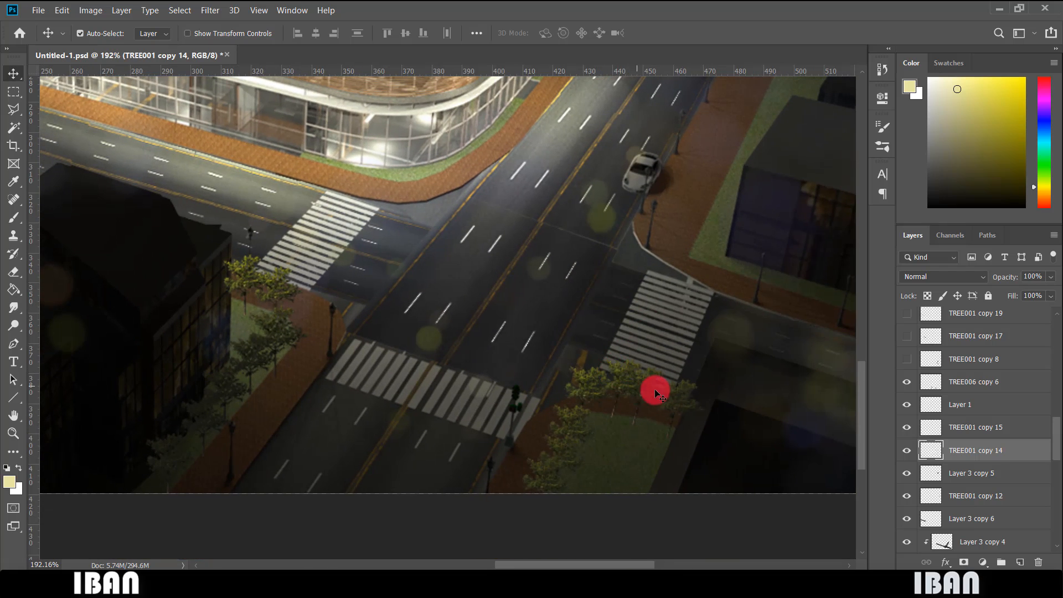
{"action": "scroll", "coordinate": [621, 451], "scroll_direction": "down", "scroll_amount": 5}
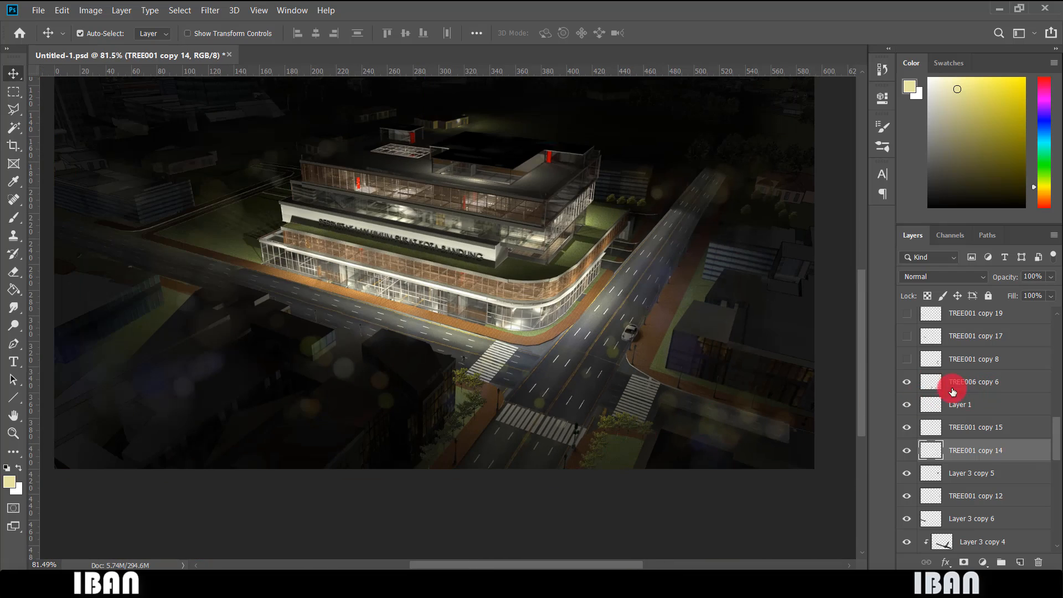
- Show TREE001 copy 8 and TREE001 copy 17 to add trees along the road and beside the library
{"action": "left_click", "coordinate": [907, 360]}
{"action": "left_click", "coordinate": [907, 360]}
{"action": "scroll", "coordinate": [762, 314], "scroll_direction": "up", "scroll_amount": 6}
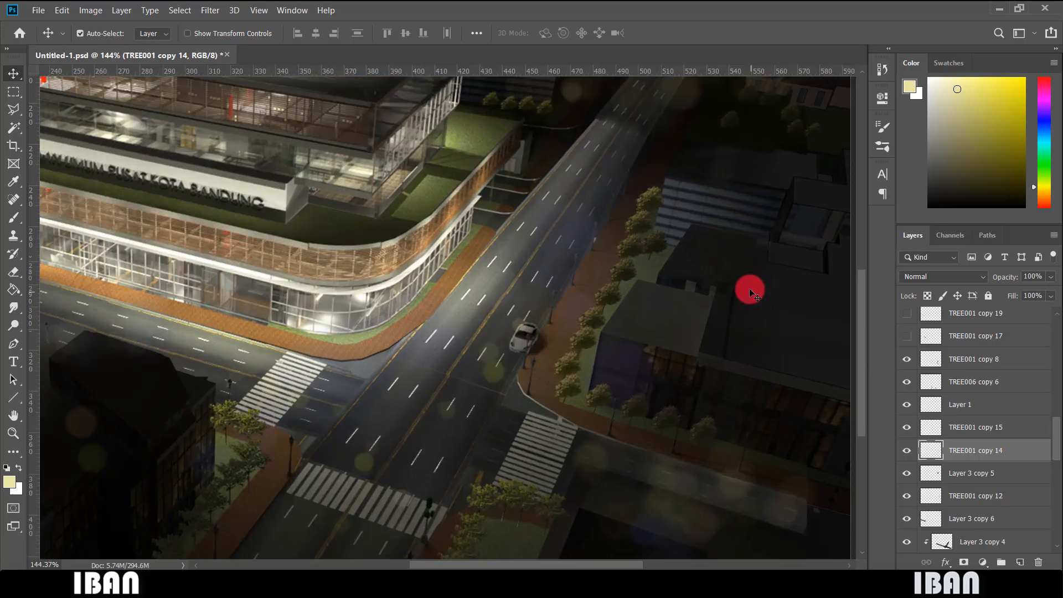
{"action": "scroll", "coordinate": [709, 356], "scroll_direction": "down", "scroll_amount": 7}
{"action": "scroll", "coordinate": [911, 485], "scroll_direction": "up", "scroll_amount": 3}
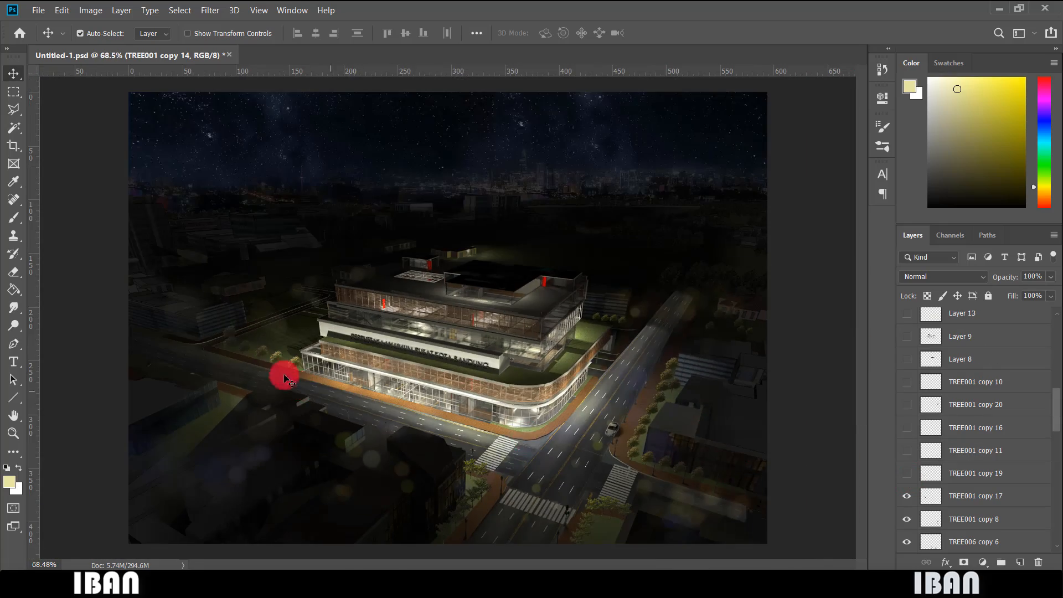
- Examine the tree rows beside the library, at the crossings and along the road
{"action": "scroll", "coordinate": [259, 334], "scroll_direction": "up", "scroll_amount": 3}
{"action": "scroll", "coordinate": [259, 334], "scroll_direction": "down", "scroll_amount": 2}
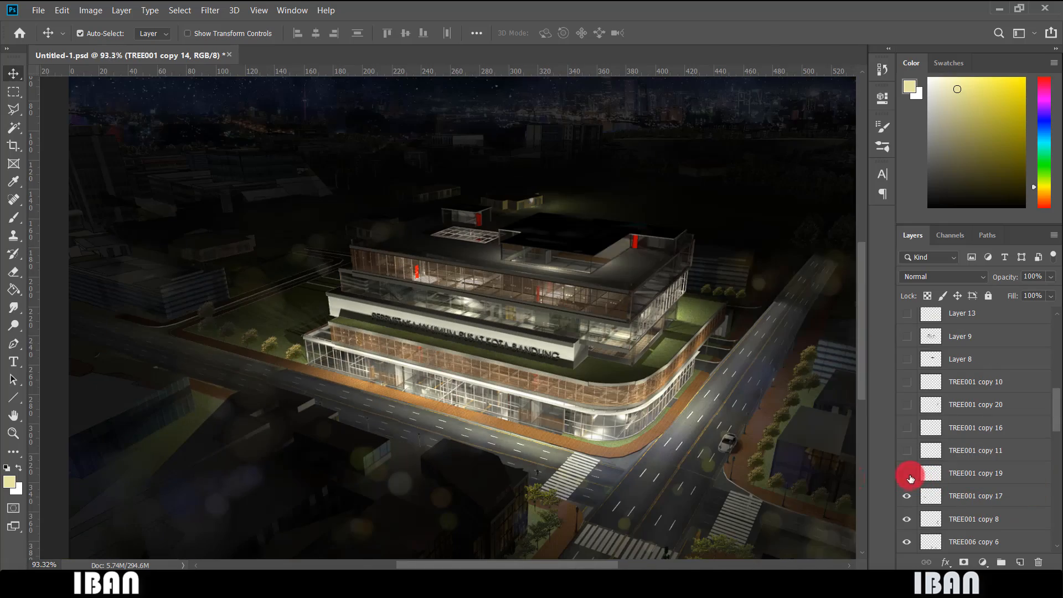
{"action": "scroll", "coordinate": [615, 384], "scroll_direction": "down", "scroll_amount": 3}
{"action": "scroll", "coordinate": [632, 460], "scroll_direction": "up", "scroll_amount": 5}
{"action": "scroll", "coordinate": [736, 420], "scroll_direction": "down", "scroll_amount": 4}
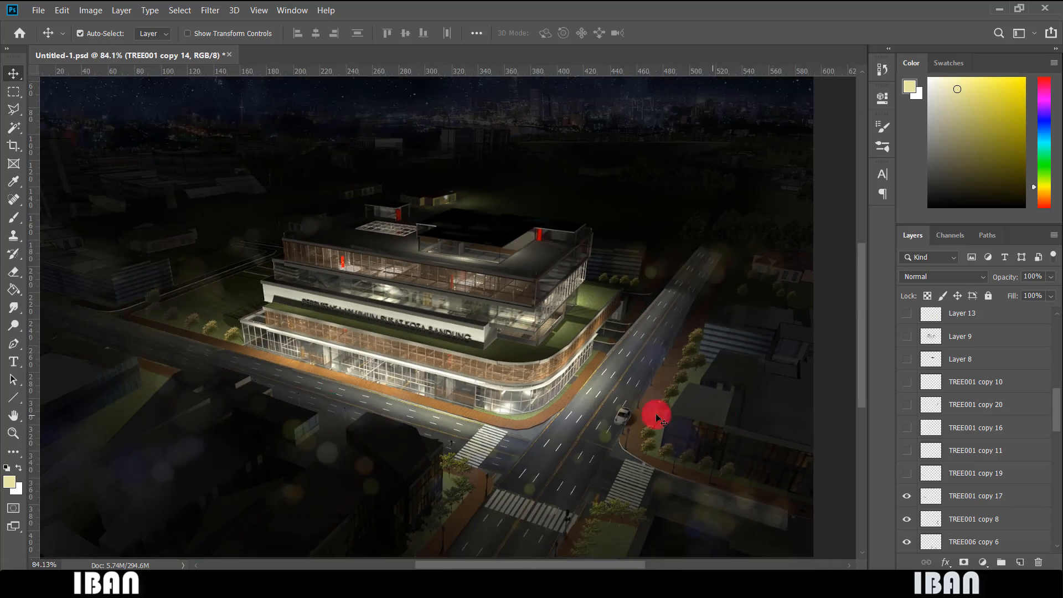
{"action": "scroll", "coordinate": [309, 372], "scroll_direction": "up", "scroll_amount": 3}
{"action": "scroll", "coordinate": [205, 310], "scroll_direction": "up", "scroll_amount": 2}
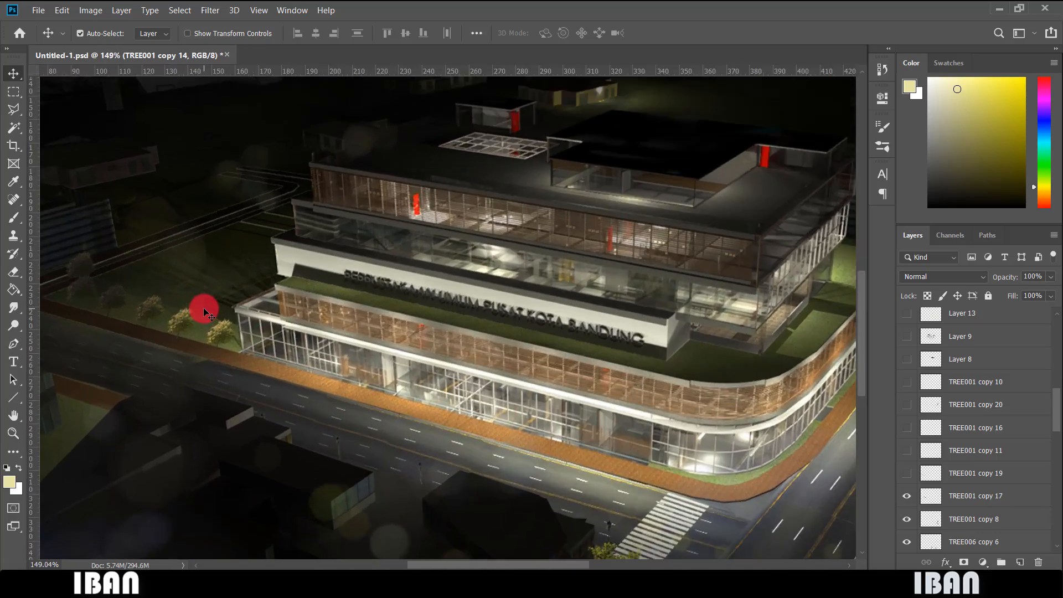
{"action": "scroll", "coordinate": [203, 307], "scroll_direction": "down", "scroll_amount": 5}
{"action": "scroll", "coordinate": [408, 347], "scroll_direction": "up", "scroll_amount": 1}
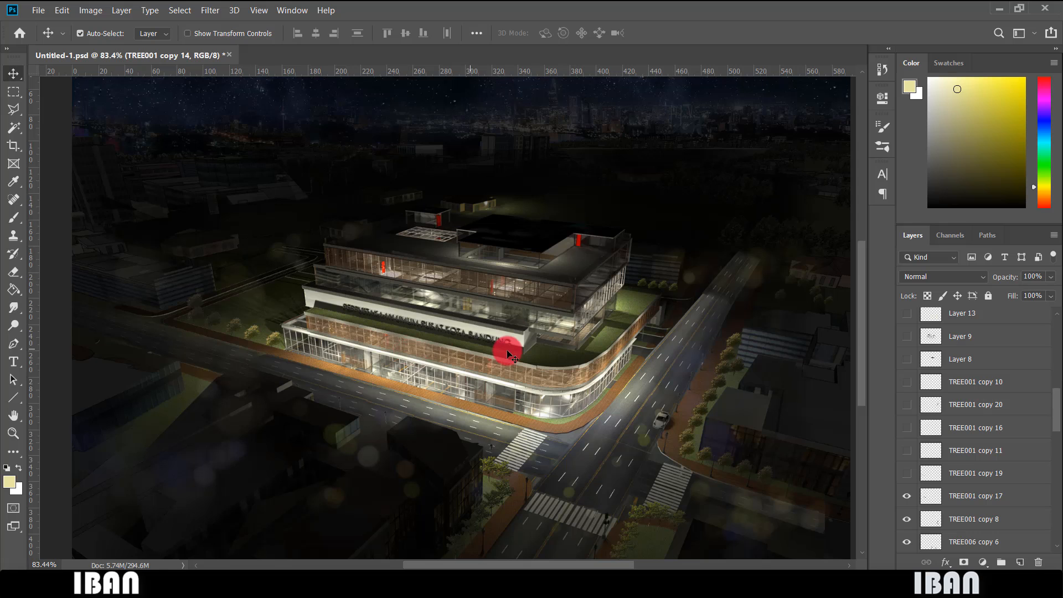
{"action": "scroll", "coordinate": [506, 350], "scroll_direction": "down", "scroll_amount": 1}
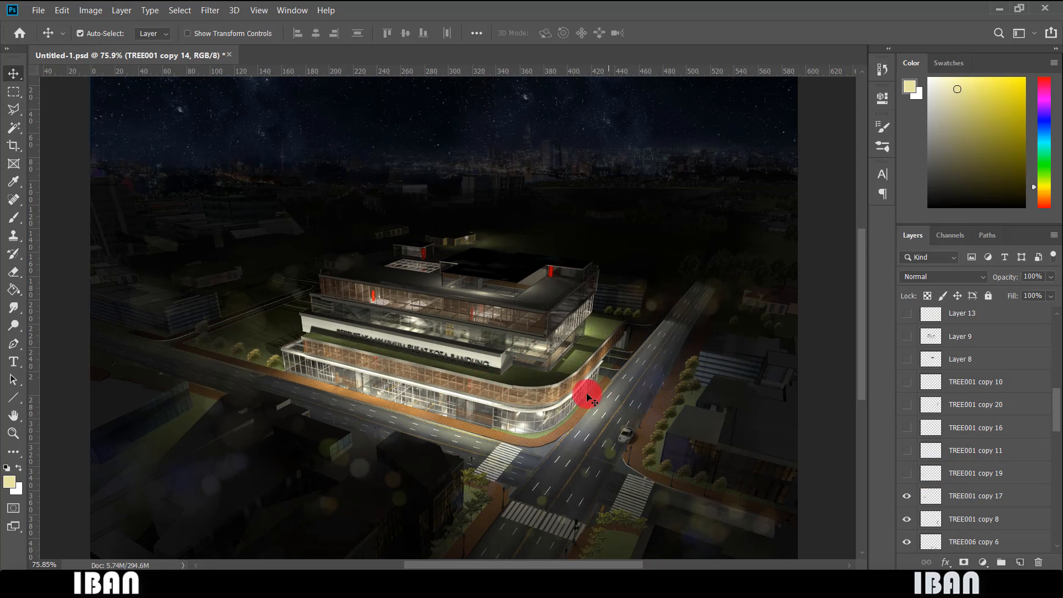
{"action": "scroll", "coordinate": [586, 393], "scroll_direction": "up", "scroll_amount": 1}
{"action": "scroll", "coordinate": [665, 385], "scroll_direction": "down", "scroll_amount": 1}
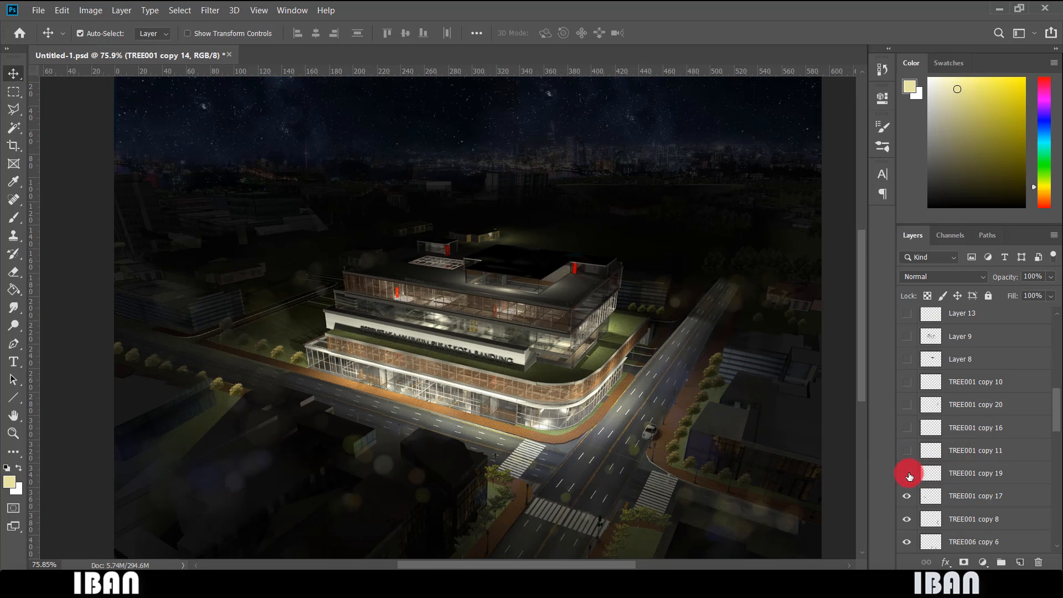
- Show the remaining tree layers TREE001 copy 19, copy 11, copy 16, copy 20 and copy 10
{"action": "left_click", "coordinate": [907, 474]}
{"action": "left_click", "coordinate": [908, 474]}
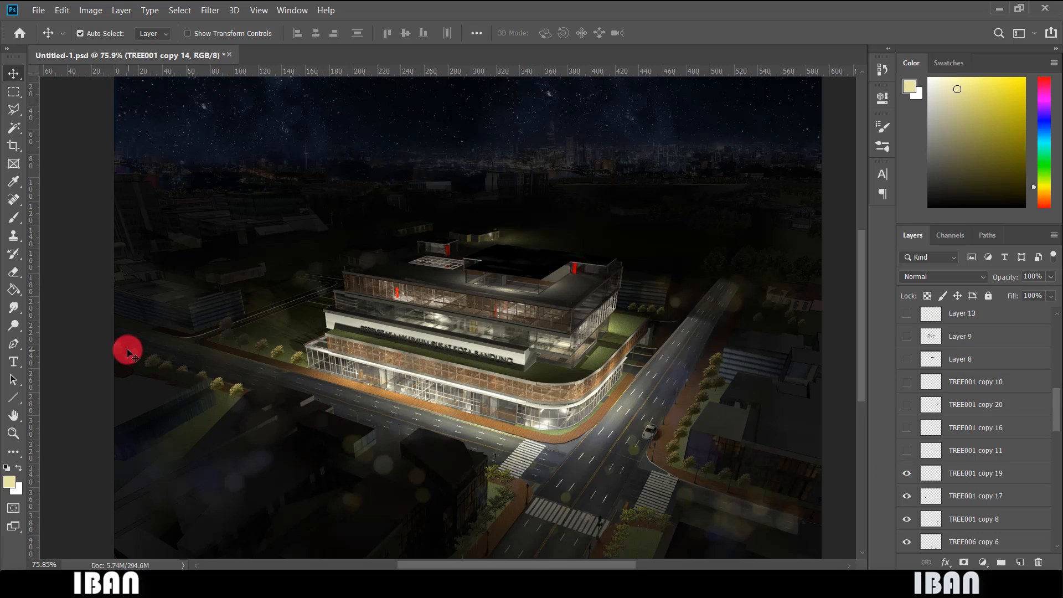
{"action": "left_click_drag", "start_coordinate": [109, 290], "coordinate": [118, 310]}
{"action": "left_click", "coordinate": [935, 449]}
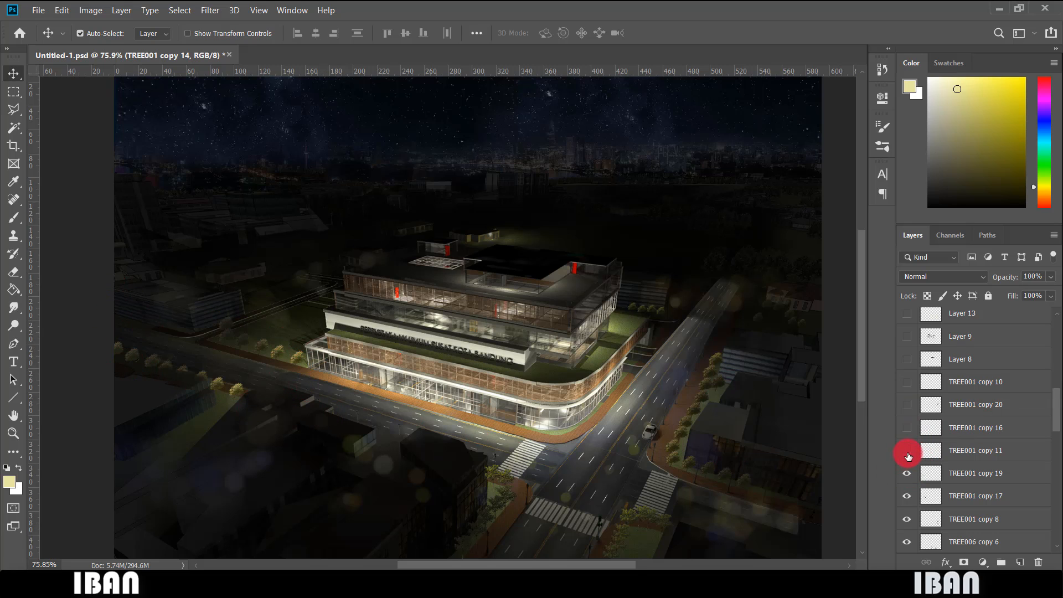
{"action": "left_click", "coordinate": [911, 386]}
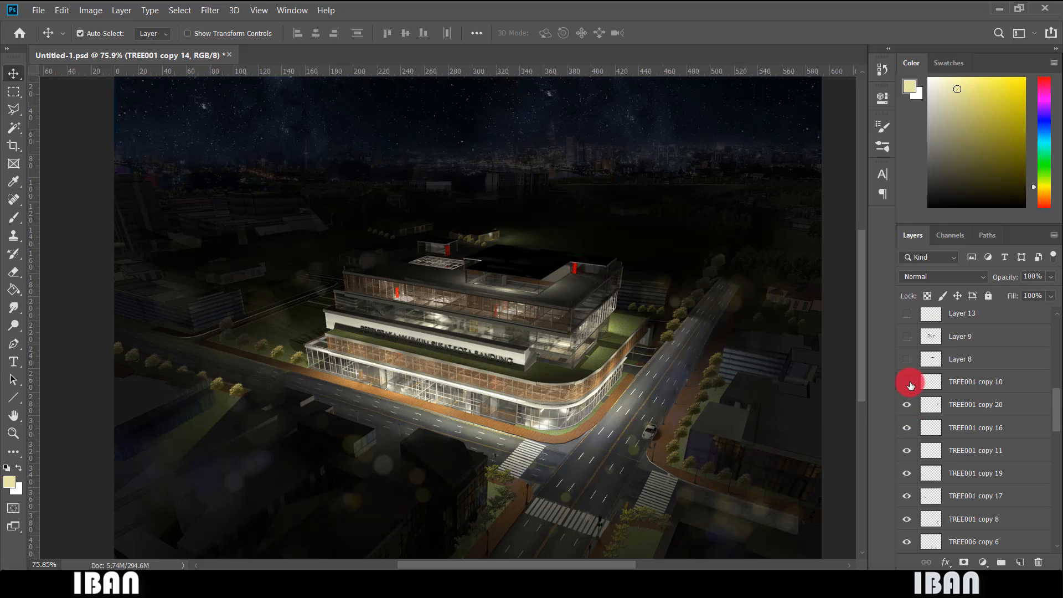
- Toggle Layer 8 and Layer 9 on and off to compare their effects on the library's roof and edges
{"action": "left_click", "coordinate": [908, 360]}
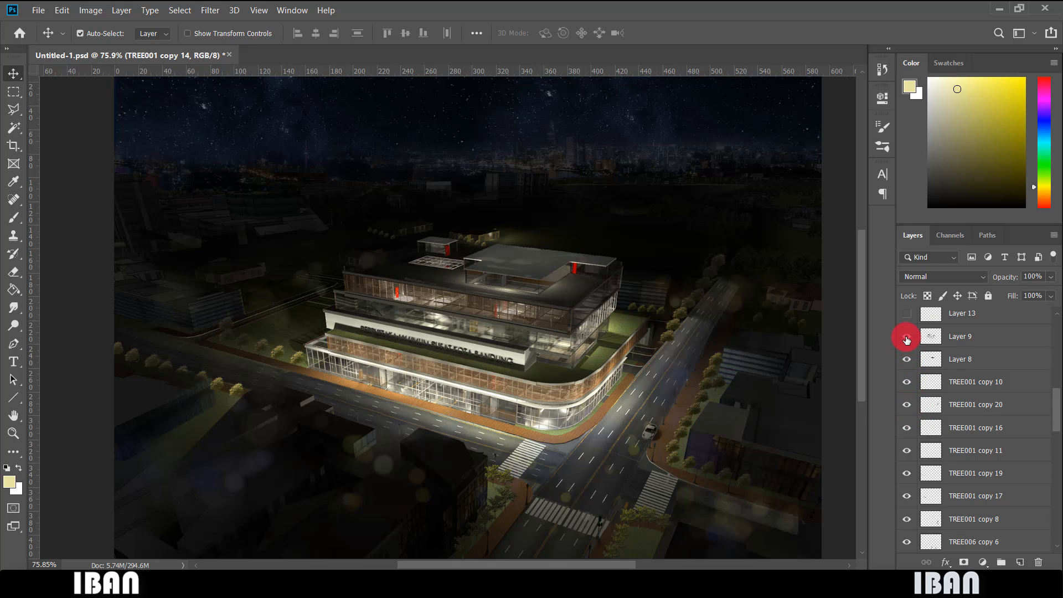
{"action": "left_click", "coordinate": [906, 338]}
{"action": "left_click", "coordinate": [907, 360]}
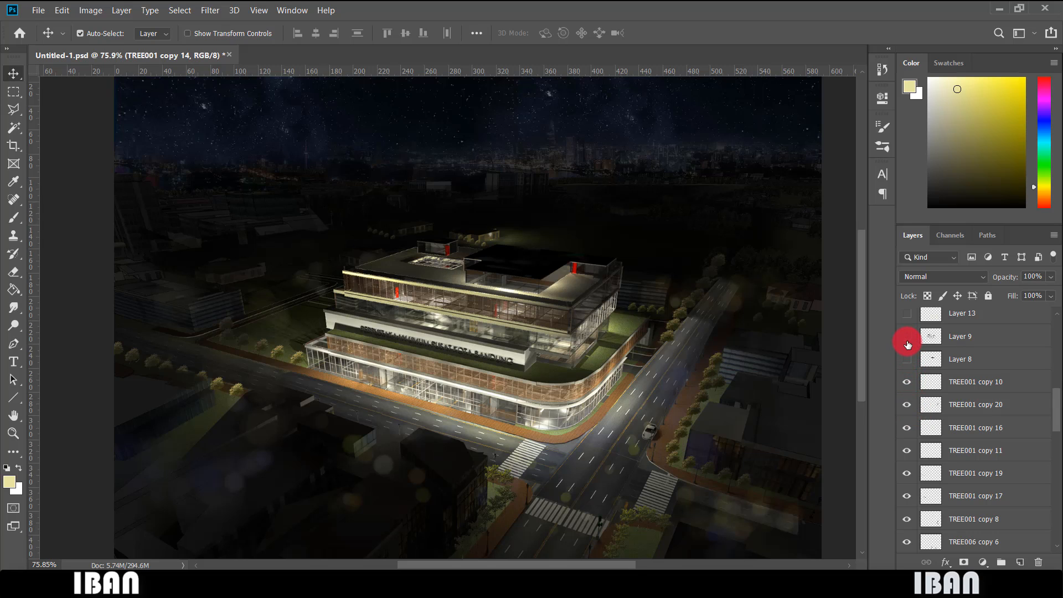
{"action": "left_click", "coordinate": [907, 343]}
{"action": "left_click", "coordinate": [909, 359]}
{"action": "left_click", "coordinate": [909, 359]}
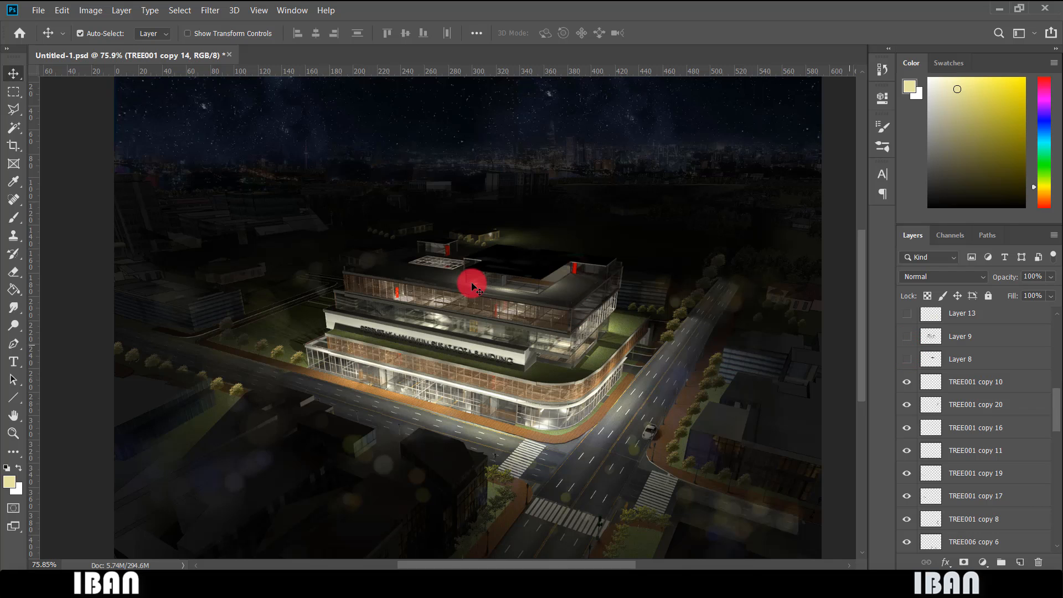
- Examine the library's dark roof up close and within the whole scene with Layer 8 hidden
{"action": "scroll", "coordinate": [472, 275], "scroll_direction": "up", "scroll_amount": 9}
{"action": "scroll", "coordinate": [569, 256], "scroll_direction": "down", "scroll_amount": 5}
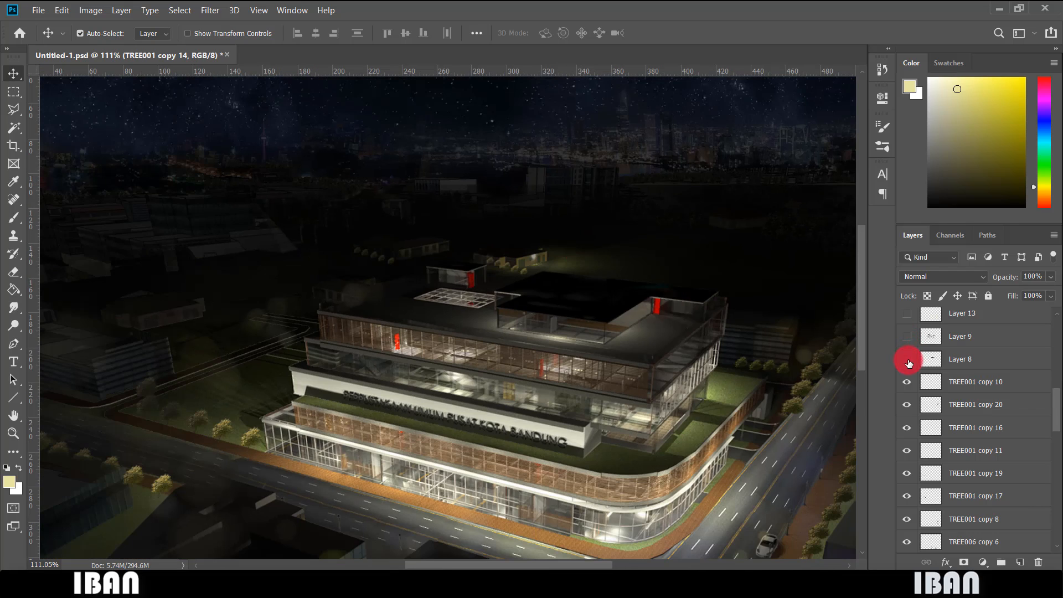
{"action": "scroll", "coordinate": [644, 308], "scroll_direction": "up", "scroll_amount": 4}
{"action": "scroll", "coordinate": [644, 307], "scroll_direction": "down", "scroll_amount": 4}
{"action": "scroll", "coordinate": [644, 308], "scroll_direction": "up", "scroll_amount": 4}
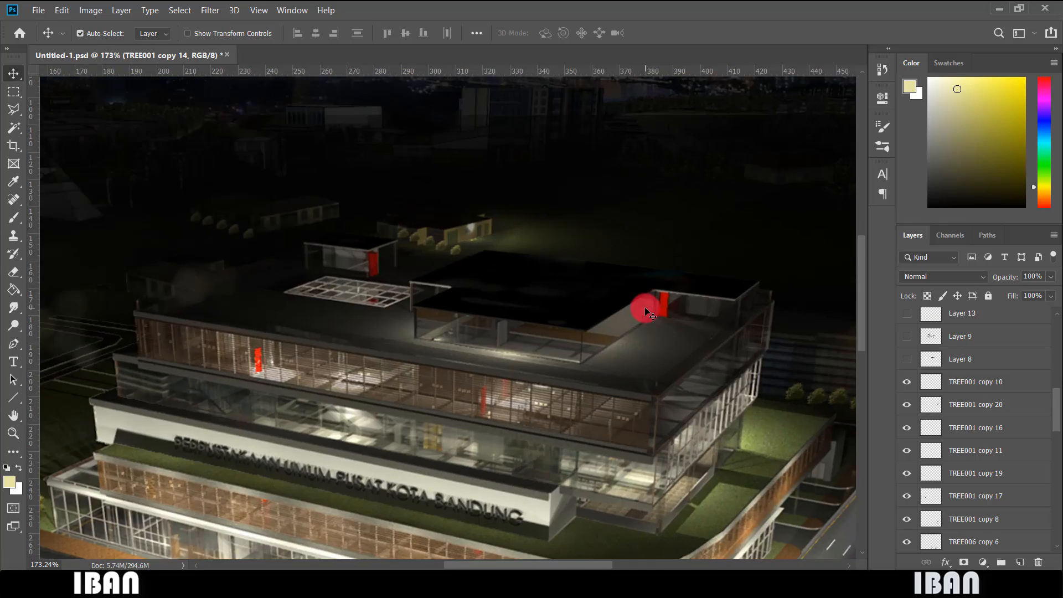
{"action": "scroll", "coordinate": [645, 307], "scroll_direction": "down", "scroll_amount": 6}
{"action": "scroll", "coordinate": [699, 293], "scroll_direction": "up", "scroll_amount": 5}
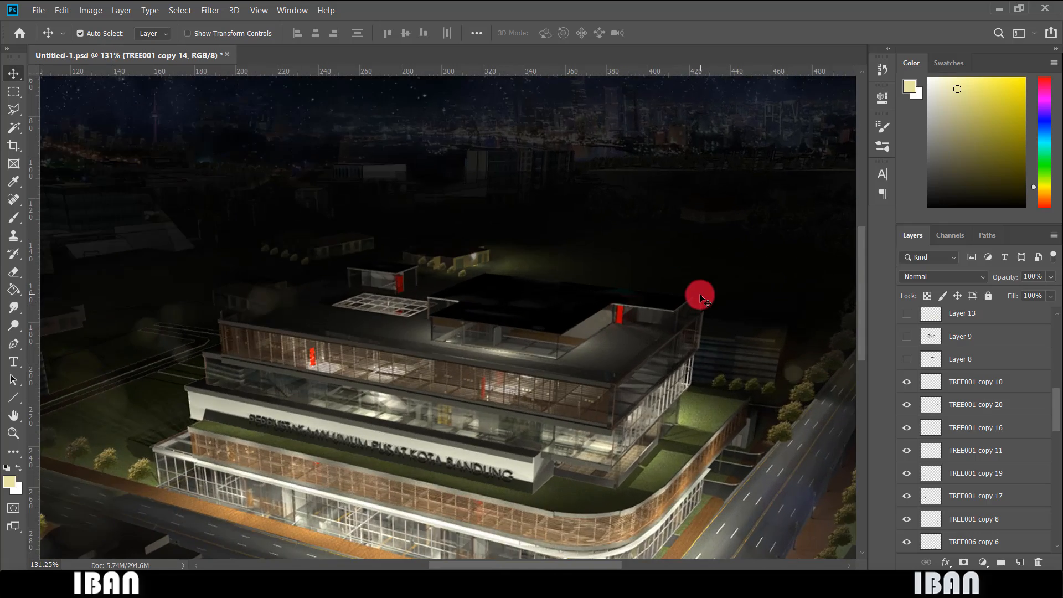
{"action": "scroll", "coordinate": [700, 294], "scroll_direction": "down", "scroll_amount": 3}
- Show Layer 8, load its roof shapes as a selection and make it the active layer
{"action": "left_click", "coordinate": [907, 361]}
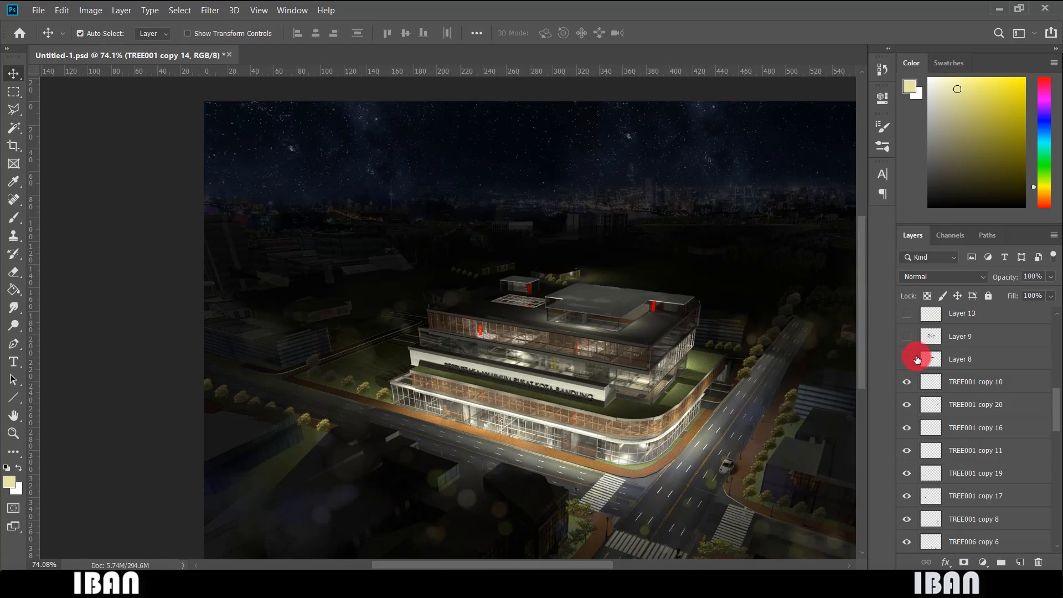
{"action": "left_click", "coordinate": [926, 359], "text": "ctrl"}
{"action": "scroll", "coordinate": [600, 277], "scroll_direction": "up", "scroll_amount": 5}
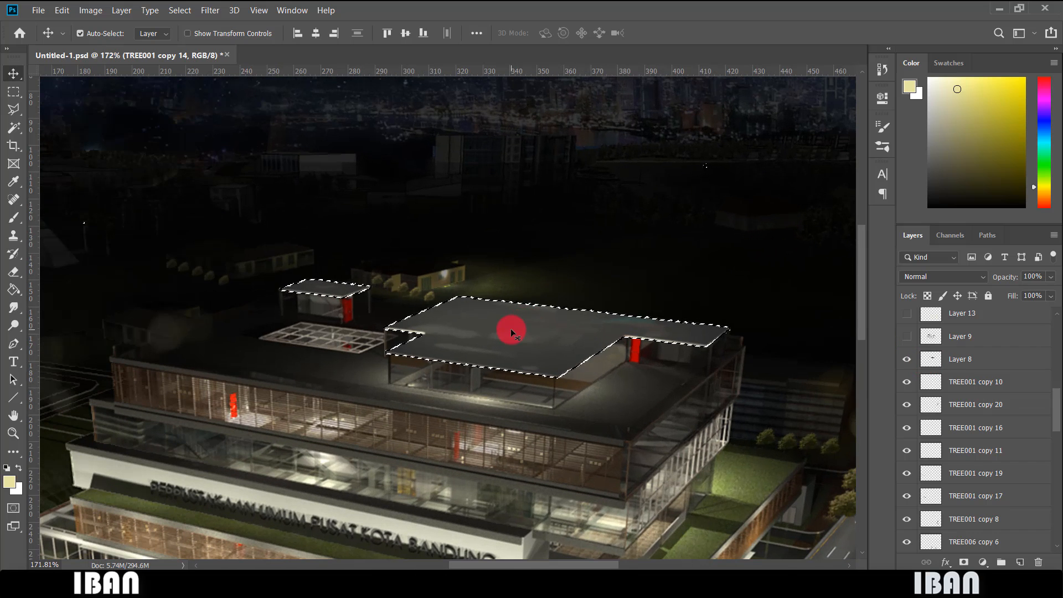
{"action": "scroll", "coordinate": [517, 326], "scroll_direction": "down", "scroll_amount": 1}
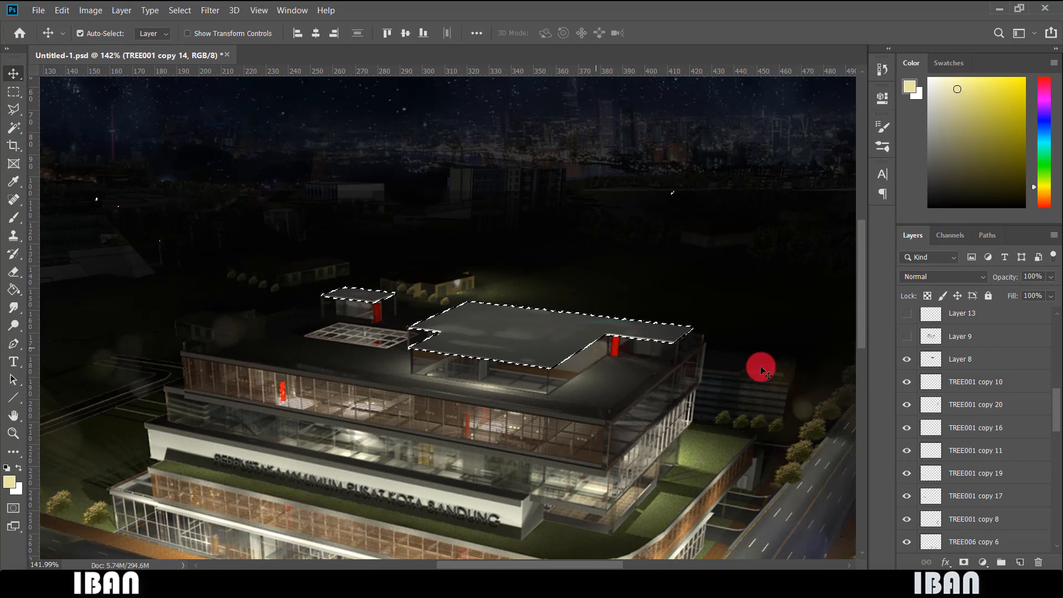
{"action": "left_click", "coordinate": [964, 358]}
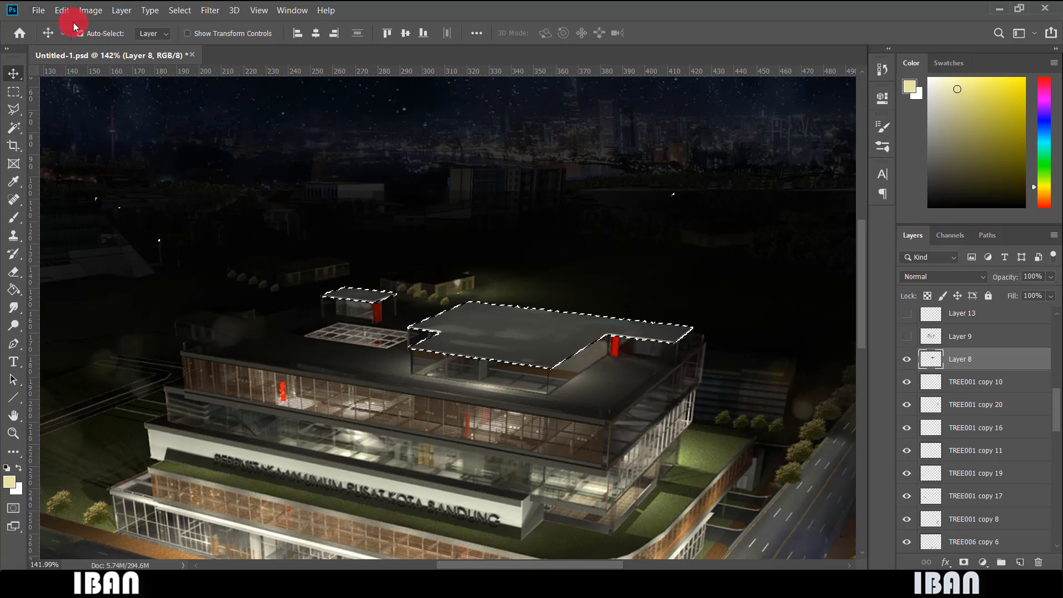
- Try brightening the selected roof on Layer 8 with Brightness/Contrast at a brightness of 150
{"action": "left_click", "coordinate": [90, 10]}
{"action": "left_click", "coordinate": [97, 41]}
{"action": "left_click", "coordinate": [267, 43]}
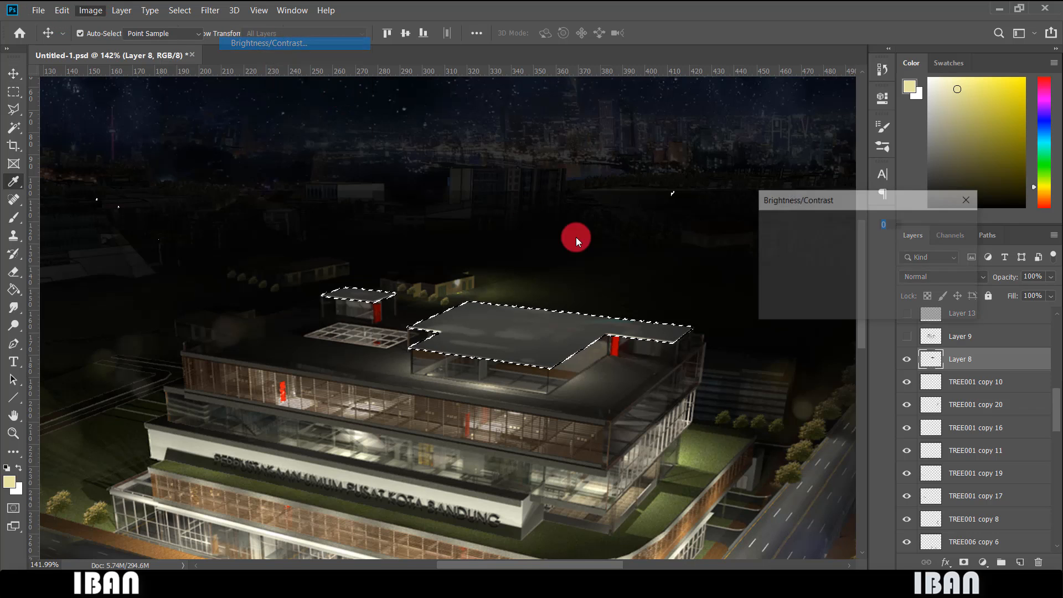
{"action": "left_click_drag", "start_coordinate": [835, 241], "coordinate": [918, 238]}
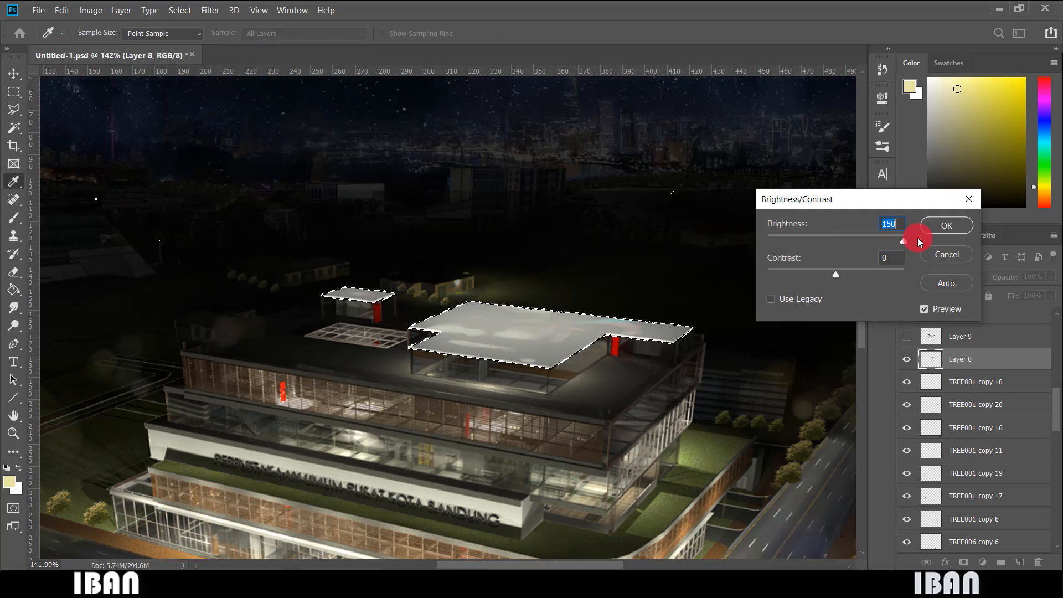
{"action": "left_click", "coordinate": [960, 231]}
- Undo the roof's displacement and the Brightness/Contrast change on Layer 8, and clear the selection
{"action": "key", "text": "v"}
{"action": "scroll", "coordinate": [507, 241], "scroll_direction": "down", "scroll_amount": 3}
{"action": "key", "text": "ctrl+d"}
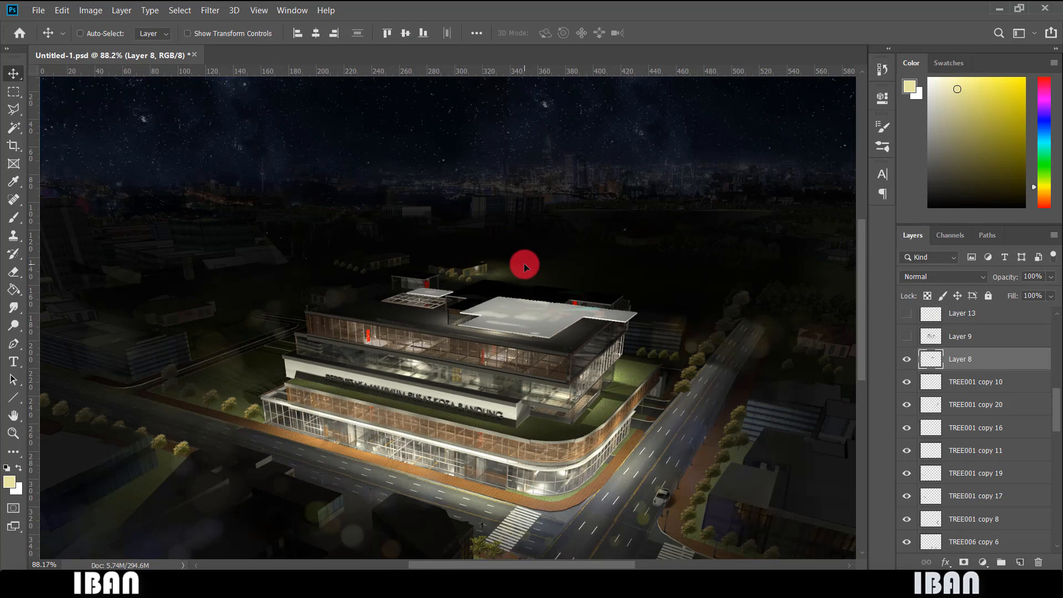
{"action": "key", "text": "ctrl+z"}
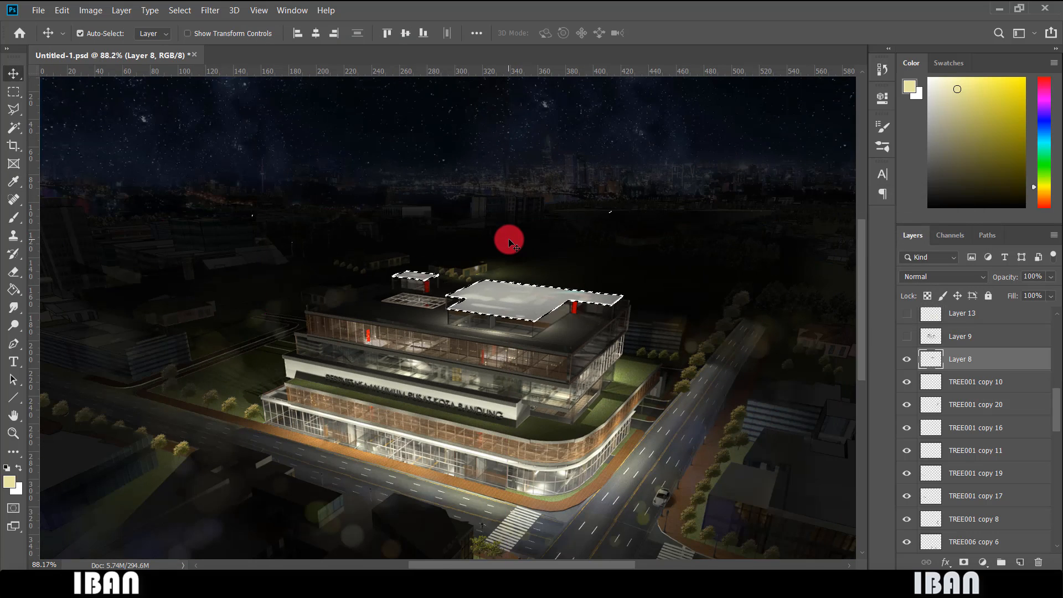
{"action": "key", "text": "ctrl+z"}
{"action": "scroll", "coordinate": [509, 239], "scroll_direction": "up", "scroll_amount": 3}
{"action": "key", "text": "ctrl+d"}
- Compare the roof with and without Layer 8, show Layer 9 and inspect its lighting on the roof and floor edges
{"action": "left_click", "coordinate": [909, 361]}
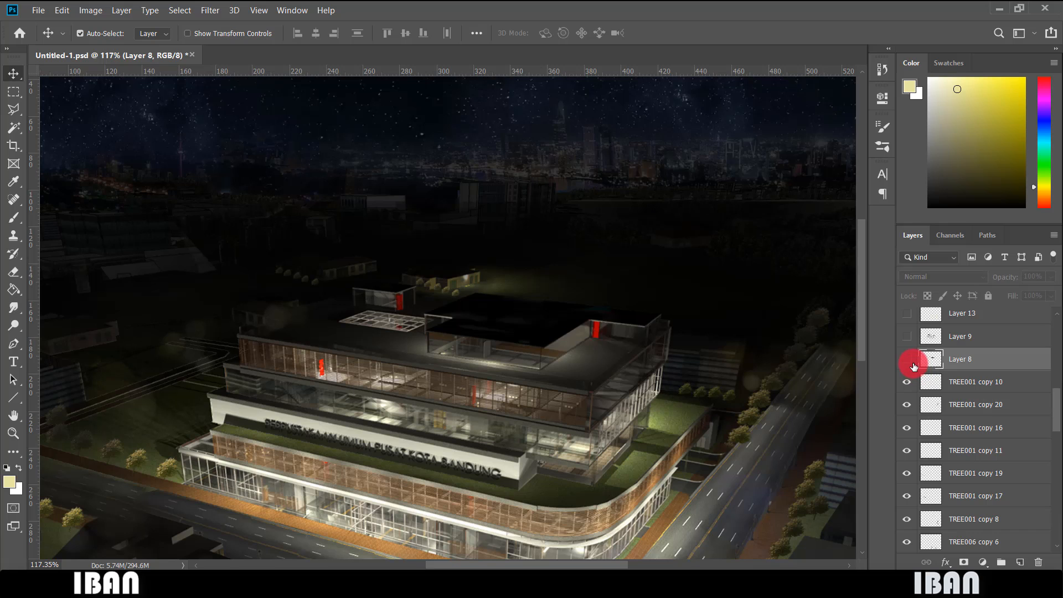
{"action": "left_click", "coordinate": [909, 359]}
{"action": "left_click", "coordinate": [908, 338]}
{"action": "left_click", "coordinate": [911, 339]}
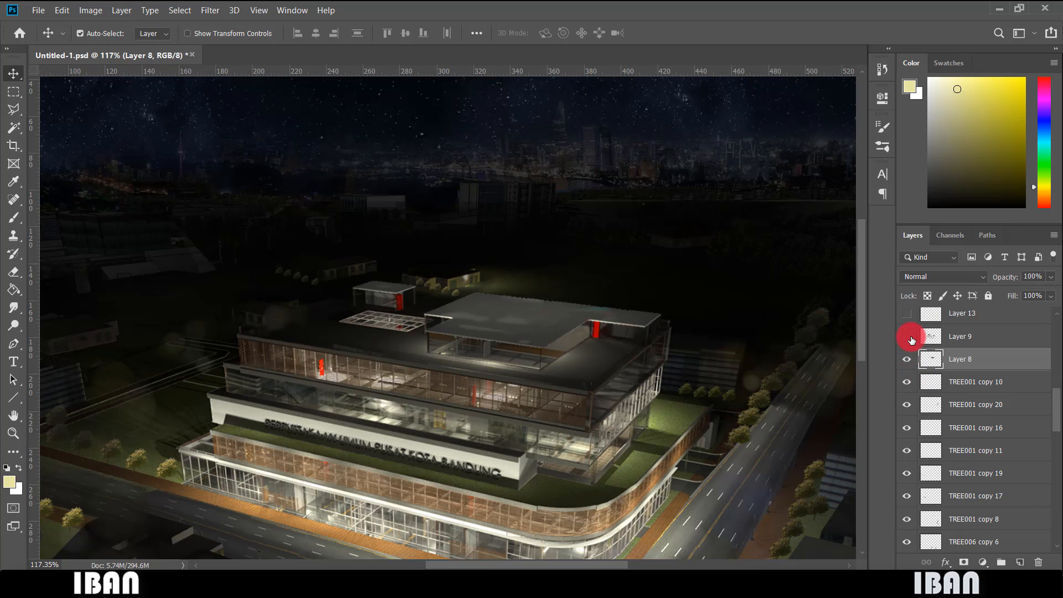
{"action": "left_click", "coordinate": [911, 338]}
{"action": "left_click", "coordinate": [911, 338]}
{"action": "left_click", "coordinate": [911, 338]}
{"action": "scroll", "coordinate": [605, 363], "scroll_direction": "up", "scroll_amount": 5}
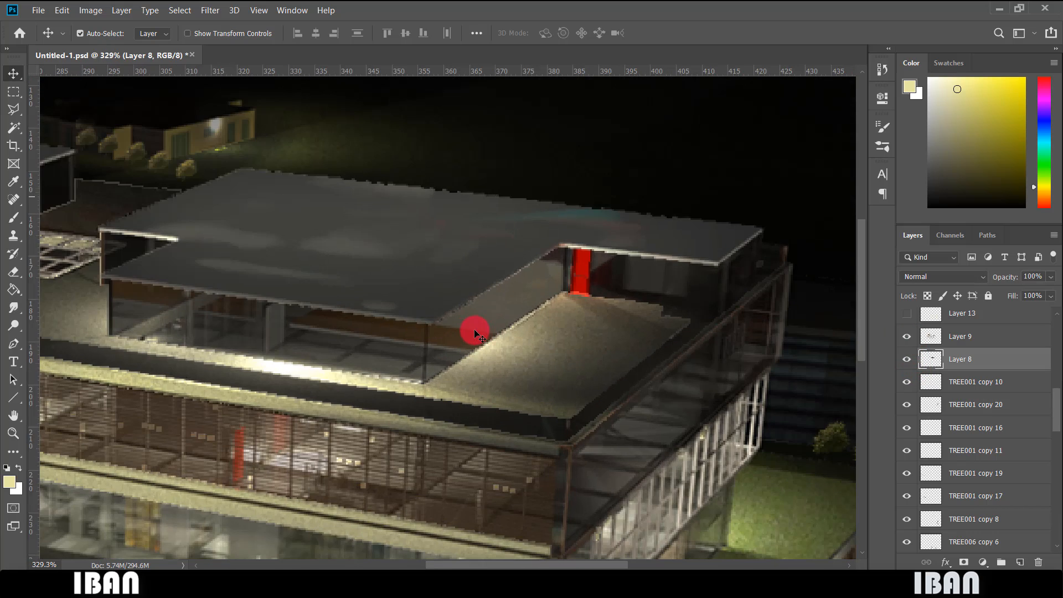
{"action": "scroll", "coordinate": [575, 327], "scroll_direction": "down", "scroll_amount": 3}
{"action": "scroll", "coordinate": [280, 338], "scroll_direction": "up", "scroll_amount": 3}
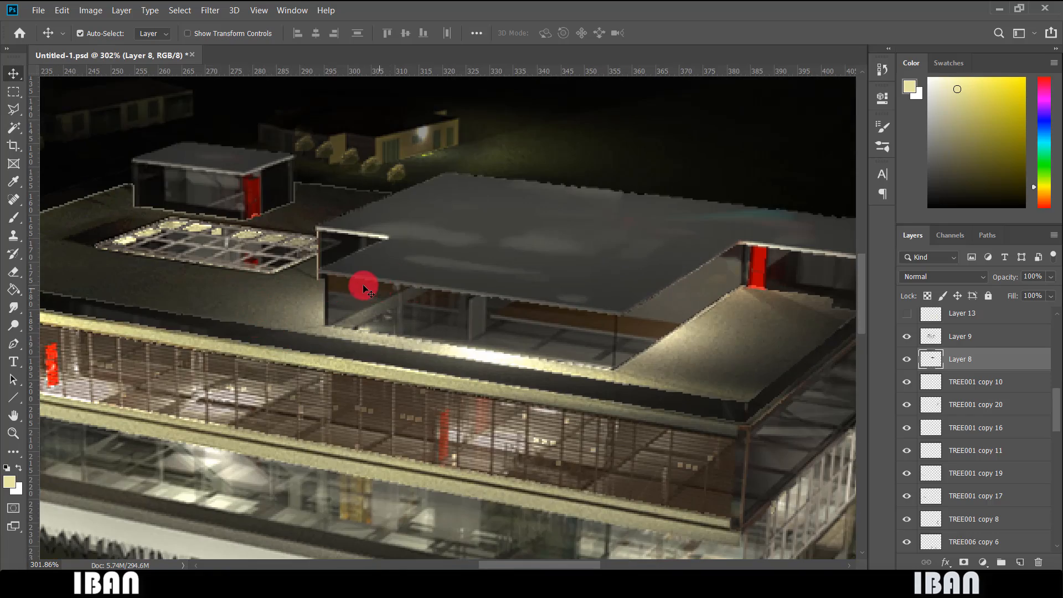
{"action": "scroll", "coordinate": [363, 284], "scroll_direction": "down", "scroll_amount": 4}
{"action": "scroll", "coordinate": [324, 297], "scroll_direction": "up", "scroll_amount": 4}
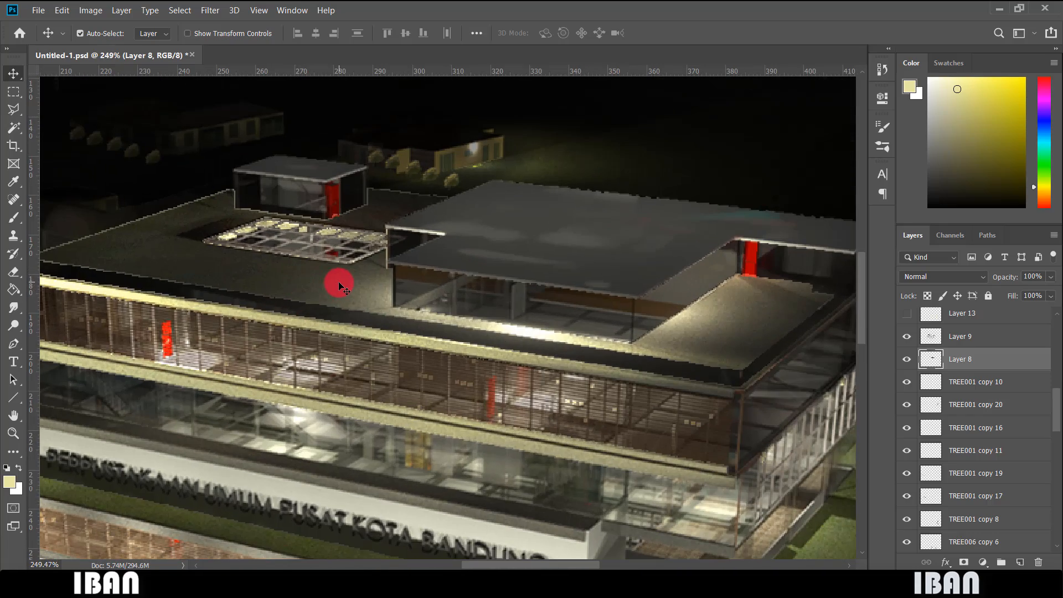
- Show Layer 13 and inspect its street lamp lights along the road and sidewalk near the parked car
{"action": "scroll", "coordinate": [339, 284], "scroll_direction": "down", "scroll_amount": 3}
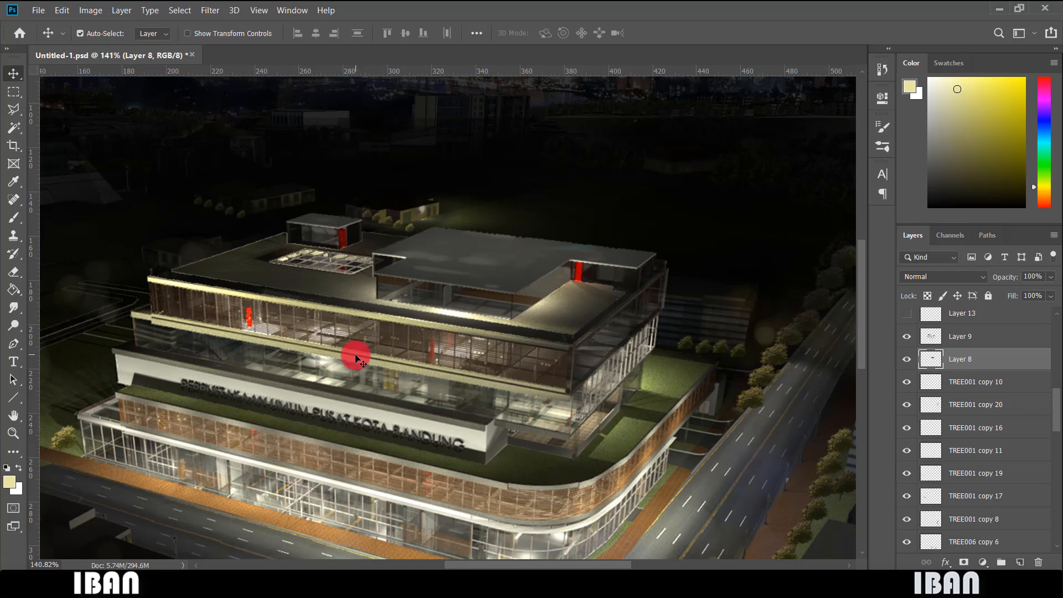
{"action": "scroll", "coordinate": [442, 375], "scroll_direction": "down", "scroll_amount": 2}
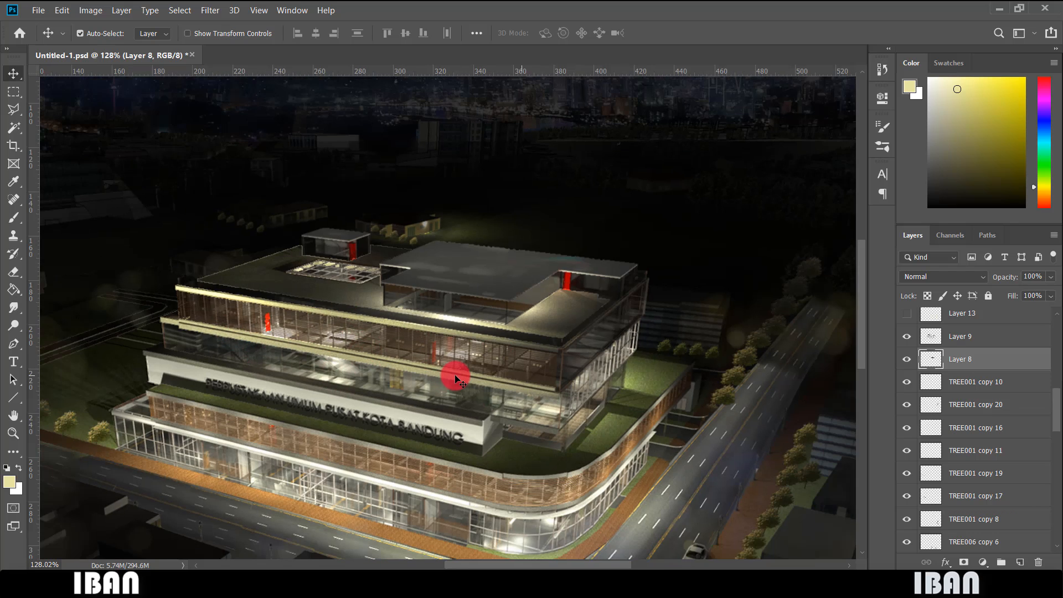
{"action": "scroll", "coordinate": [1006, 358], "scroll_direction": "up", "scroll_amount": 2}
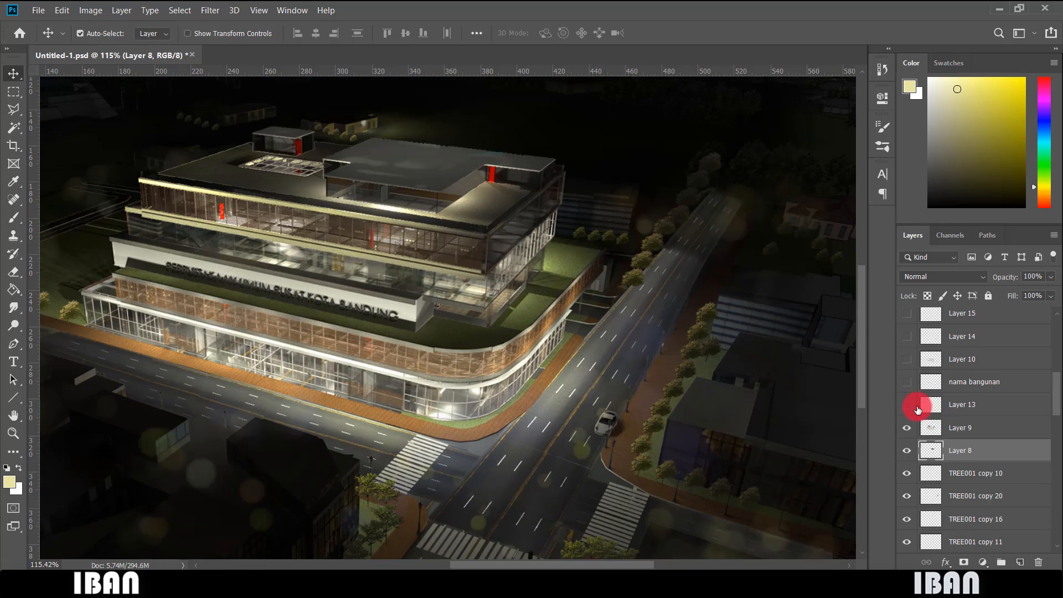
{"action": "left_click", "coordinate": [907, 406]}
{"action": "left_click", "coordinate": [907, 405]}
{"action": "left_click", "coordinate": [907, 405]}
{"action": "scroll", "coordinate": [685, 497], "scroll_direction": "up", "scroll_amount": 8}
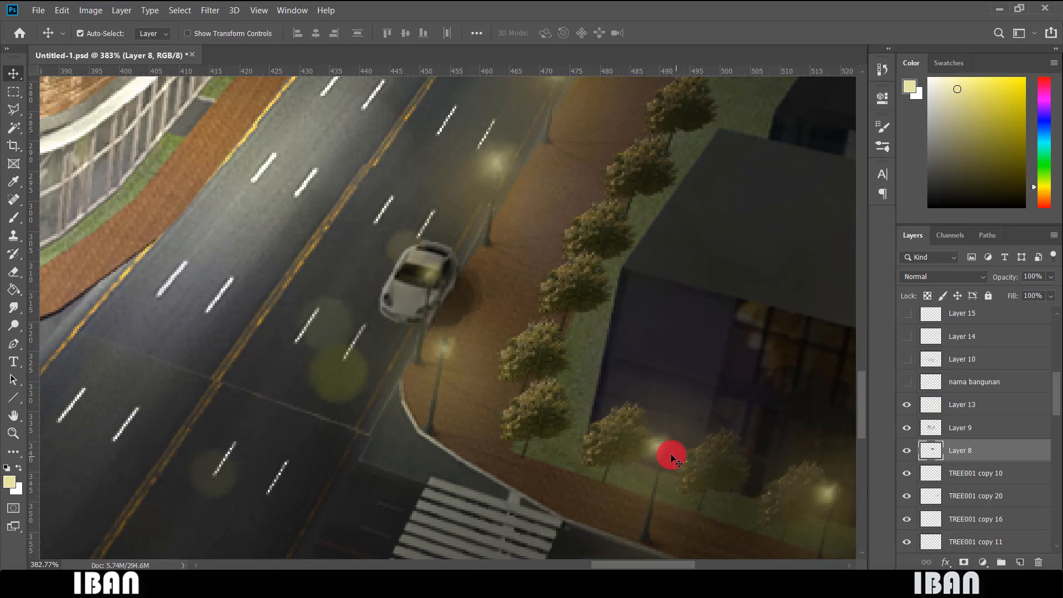
- Compare the whole image with and without Layer 13's street lamp glow, leaving the layer visible
{"action": "key", "text": "ctrl+0"}
{"action": "left_click", "coordinate": [907, 404]}
{"action": "left_click", "coordinate": [907, 405]}
{"action": "left_click", "coordinate": [907, 405]}
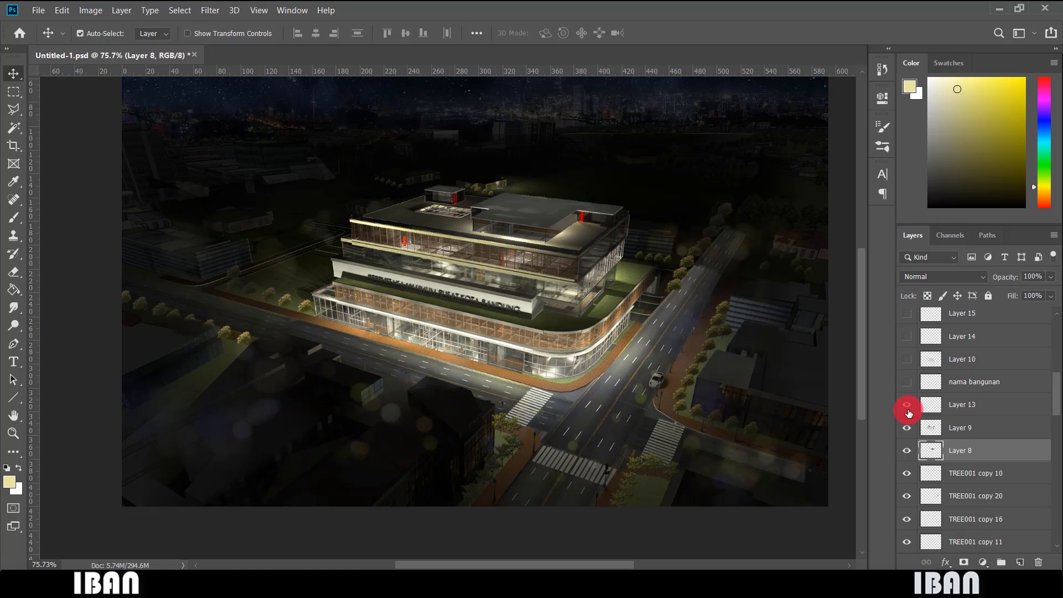
{"action": "left_click", "coordinate": [907, 405]}
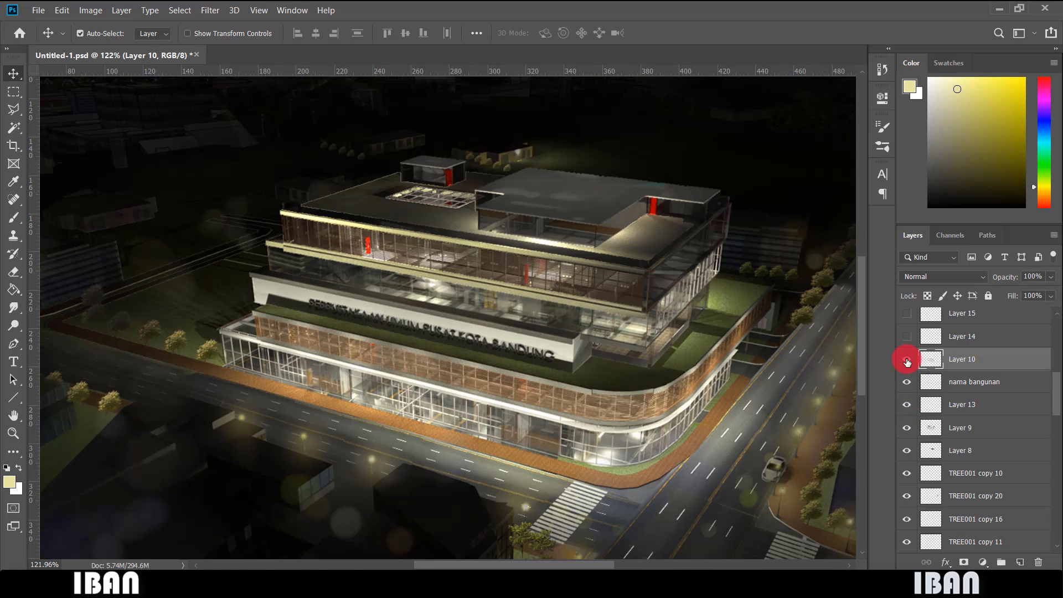
- Show the nama bangunan layer and Layer 10, and inspect the building name on the white facade
{"action": "left_click", "coordinate": [907, 359]}
{"action": "left_click", "coordinate": [740, 368]}
{"action": "scroll", "coordinate": [540, 359], "scroll_direction": "up", "scroll_amount": 5}
{"action": "scroll", "coordinate": [537, 355], "scroll_direction": "up", "scroll_amount": 4}
{"action": "scroll", "coordinate": [546, 347], "scroll_direction": "down", "scroll_amount": 6}
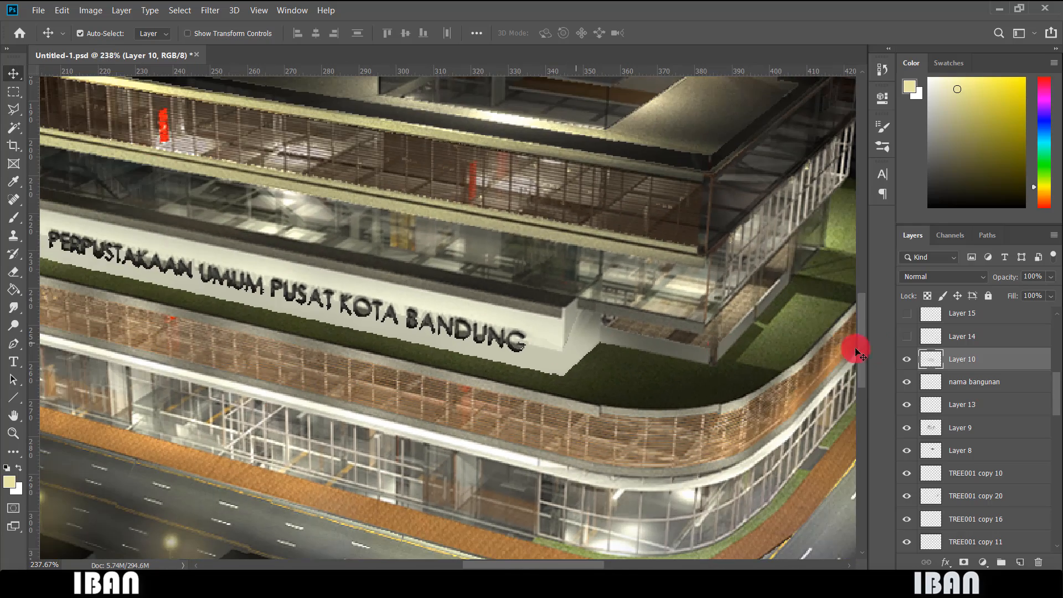
{"action": "left_click", "coordinate": [906, 361]}
{"action": "left_click", "coordinate": [906, 361]}
{"action": "scroll", "coordinate": [541, 354], "scroll_direction": "down", "scroll_amount": 6}
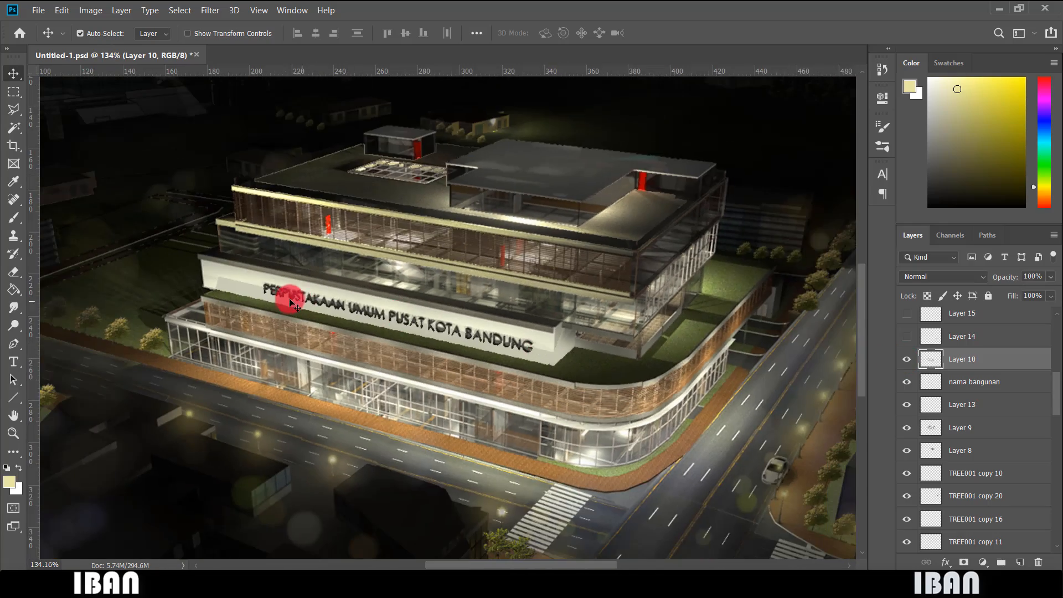
- Examine the library sign up close and compare the building with and without Layer 10
{"action": "scroll", "coordinate": [288, 299], "scroll_direction": "up", "scroll_amount": 5}
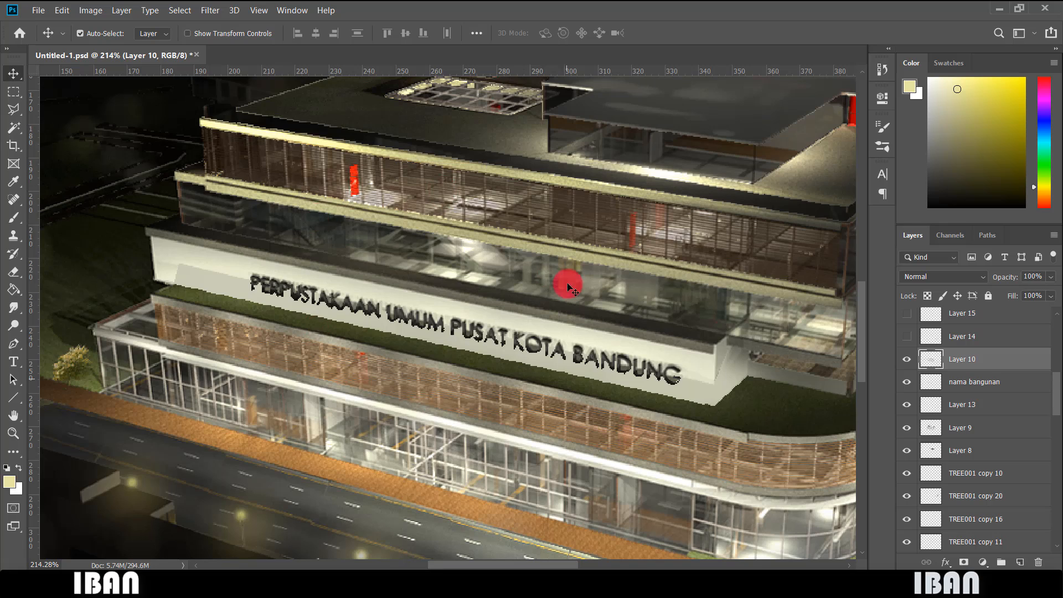
{"action": "scroll", "coordinate": [442, 301], "scroll_direction": "down", "scroll_amount": 5}
{"action": "scroll", "coordinate": [443, 304], "scroll_direction": "down", "scroll_amount": 2}
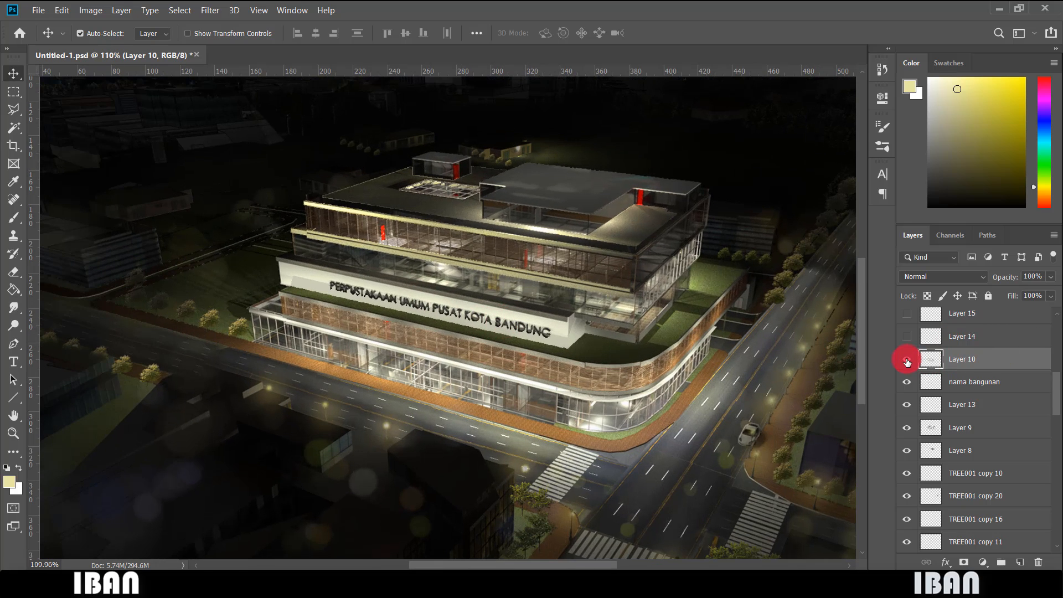
{"action": "left_click", "coordinate": [906, 361]}
{"action": "left_click", "coordinate": [906, 361]}
- Show Layers 14, 15, 15 copy, 16, 19 and 20, and inspect the upper facade
{"action": "scroll", "coordinate": [958, 368], "scroll_direction": "up", "scroll_amount": 4}
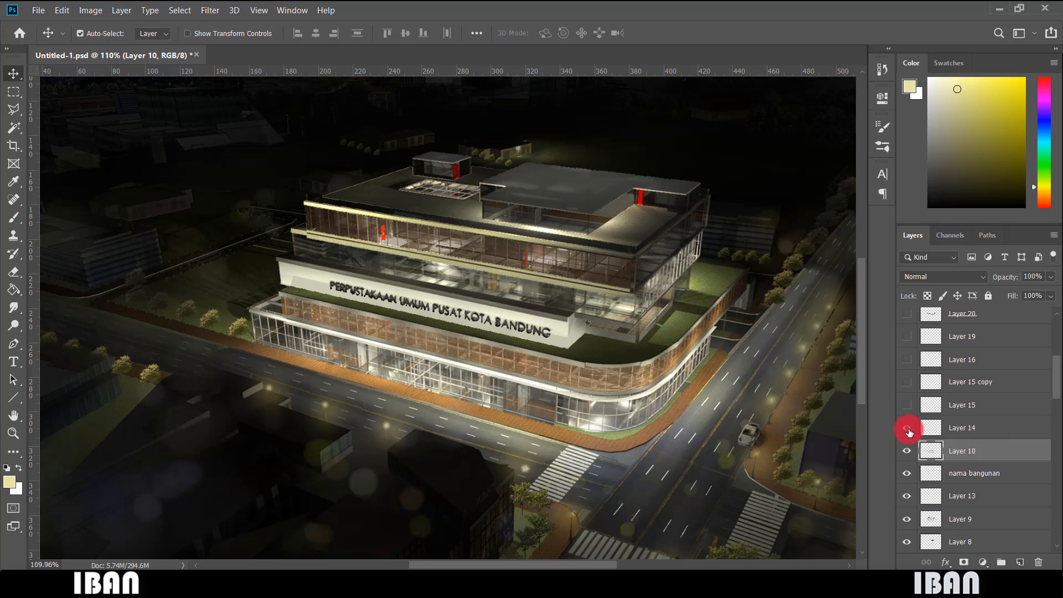
{"action": "scroll", "coordinate": [818, 404], "scroll_direction": "down", "scroll_amount": 2}
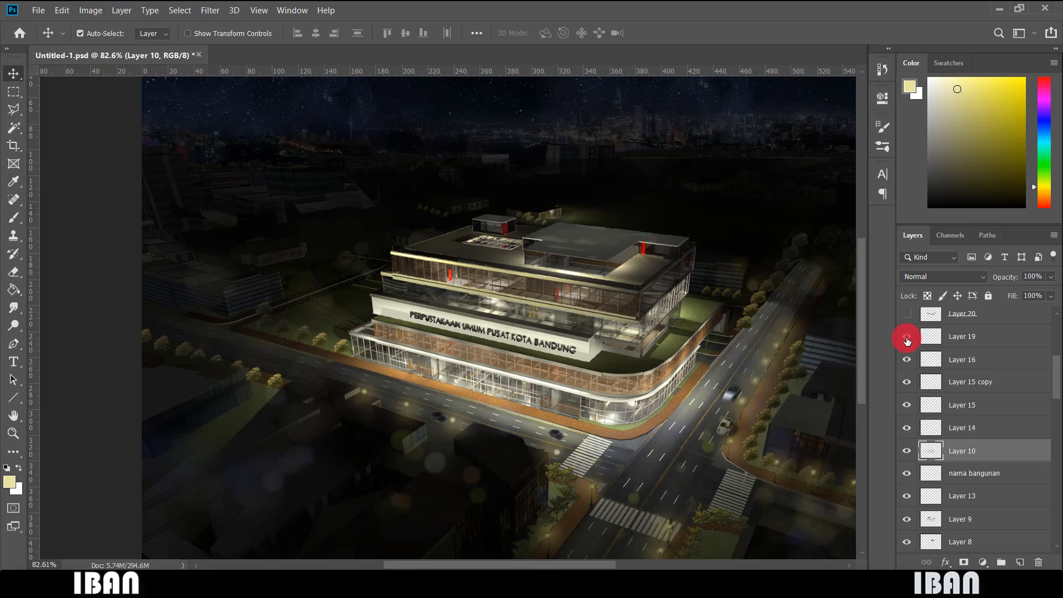
{"action": "scroll", "coordinate": [514, 344], "scroll_direction": "down", "scroll_amount": 2}
{"action": "left_click", "coordinate": [908, 315]}
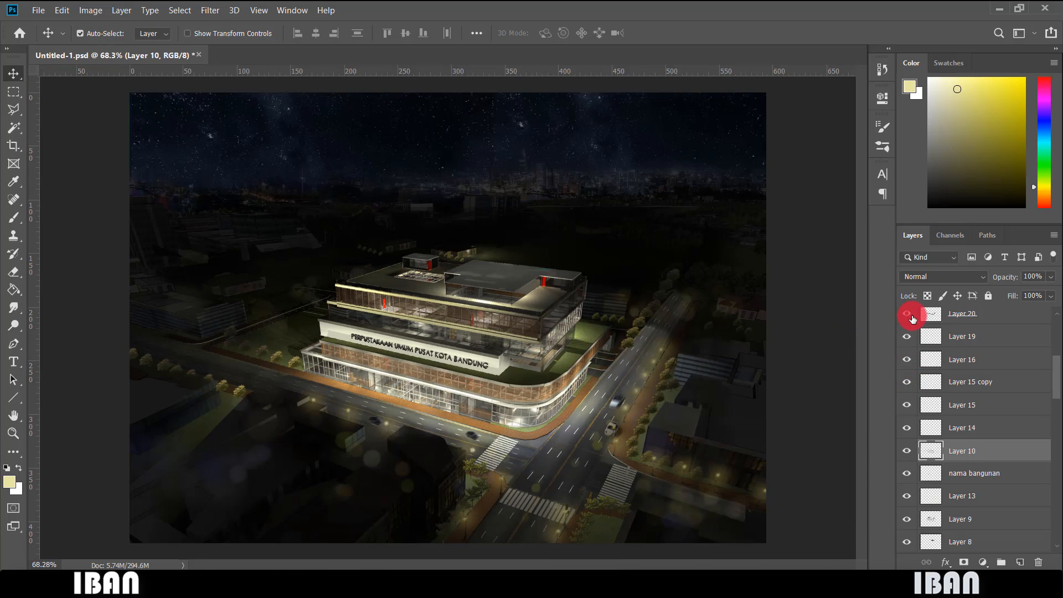
{"action": "left_click", "coordinate": [908, 314]}
{"action": "left_click", "coordinate": [909, 315]}
{"action": "scroll", "coordinate": [436, 319], "scroll_direction": "up", "scroll_amount": 12}
{"action": "scroll", "coordinate": [446, 372], "scroll_direction": "down", "scroll_amount": 6}
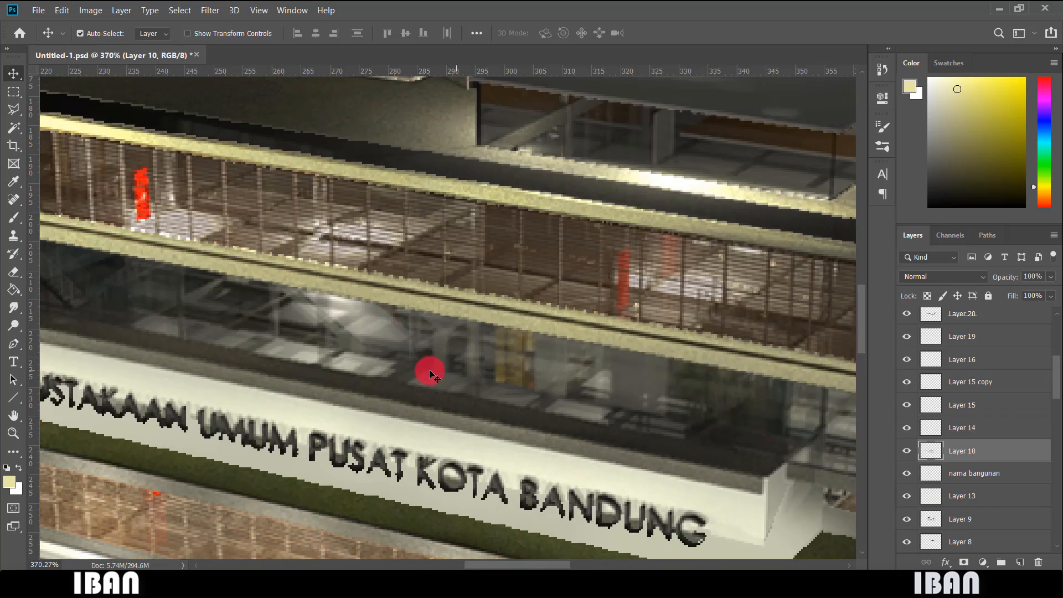
- Show Layer 22 copy 4, clipped to Layer 20, comparing the upper wall with and without its lit texture
{"action": "scroll", "coordinate": [952, 366], "scroll_direction": "up", "scroll_amount": 2}
{"action": "scroll", "coordinate": [936, 382], "scroll_direction": "up", "scroll_amount": 2}
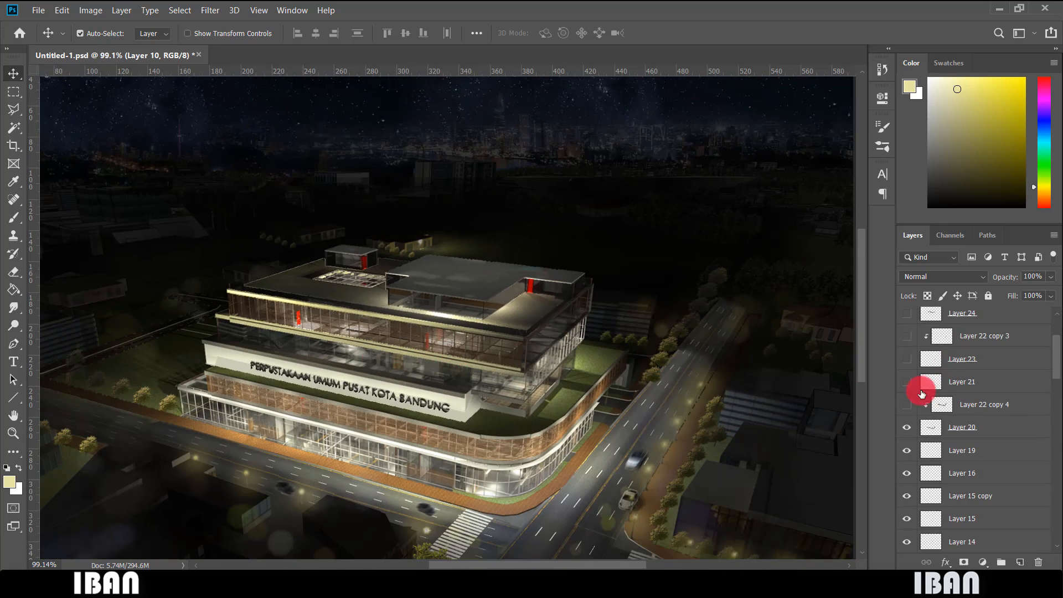
{"action": "left_click", "coordinate": [908, 405]}
{"action": "left_click", "coordinate": [909, 405]}
{"action": "left_click", "coordinate": [908, 404]}
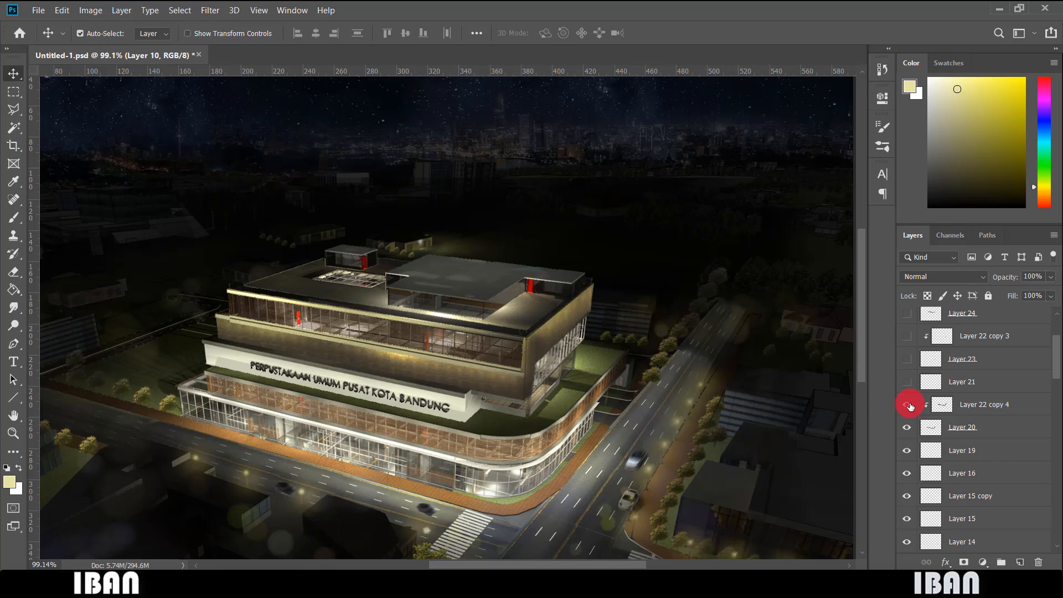
{"action": "left_click", "coordinate": [908, 405]}
{"action": "left_click", "coordinate": [908, 405]}
{"action": "left_click", "coordinate": [908, 405]}
{"action": "left_click", "coordinate": [908, 405]}
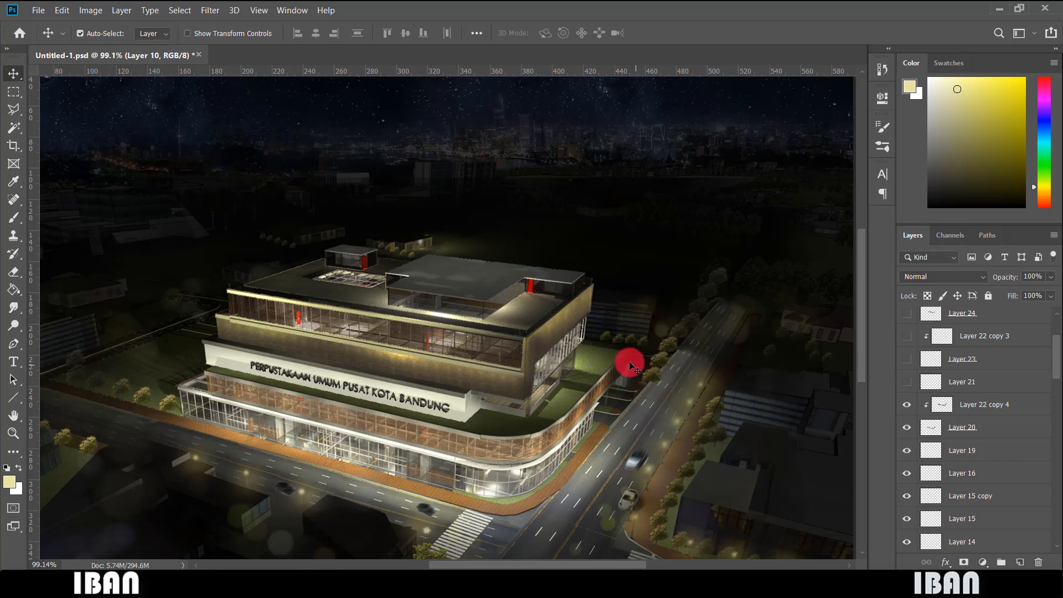
- Examine the lit wall texture on the upper facade from close up and in the context of the whole building
{"action": "scroll", "coordinate": [474, 310], "scroll_direction": "up", "scroll_amount": 6}
{"action": "scroll", "coordinate": [474, 310], "scroll_direction": "down", "scroll_amount": 3}
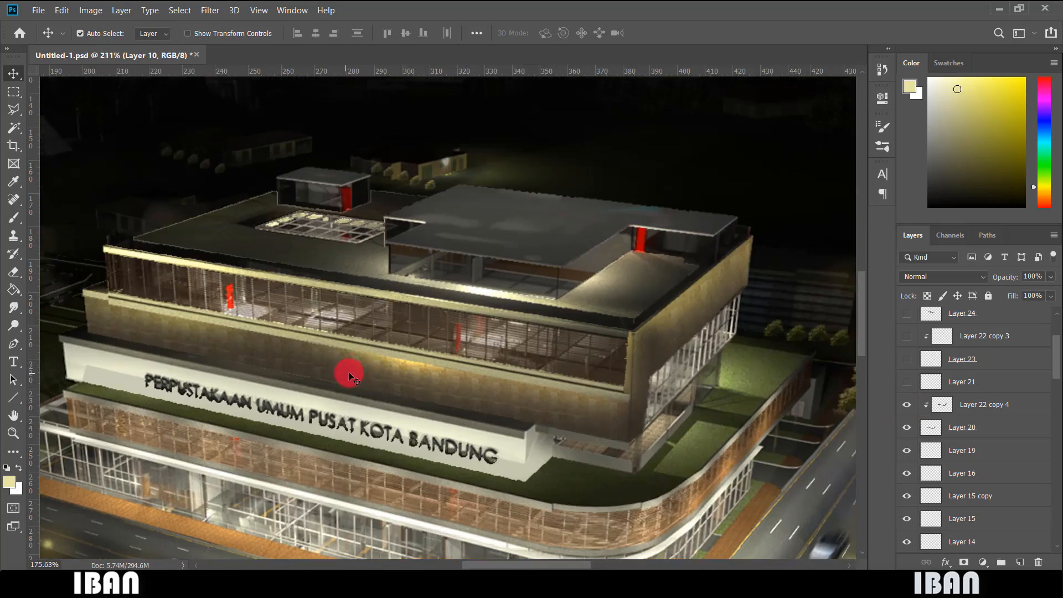
{"action": "scroll", "coordinate": [402, 367], "scroll_direction": "up", "scroll_amount": 3}
{"action": "scroll", "coordinate": [402, 367], "scroll_direction": "down", "scroll_amount": 5}
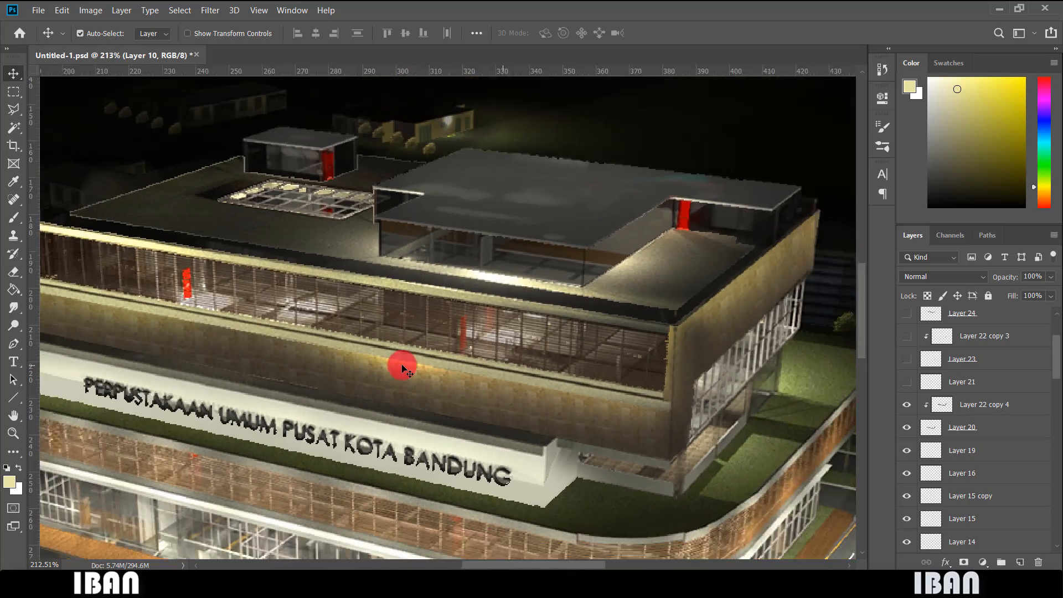
{"action": "scroll", "coordinate": [596, 330], "scroll_direction": "down", "scroll_amount": 1}
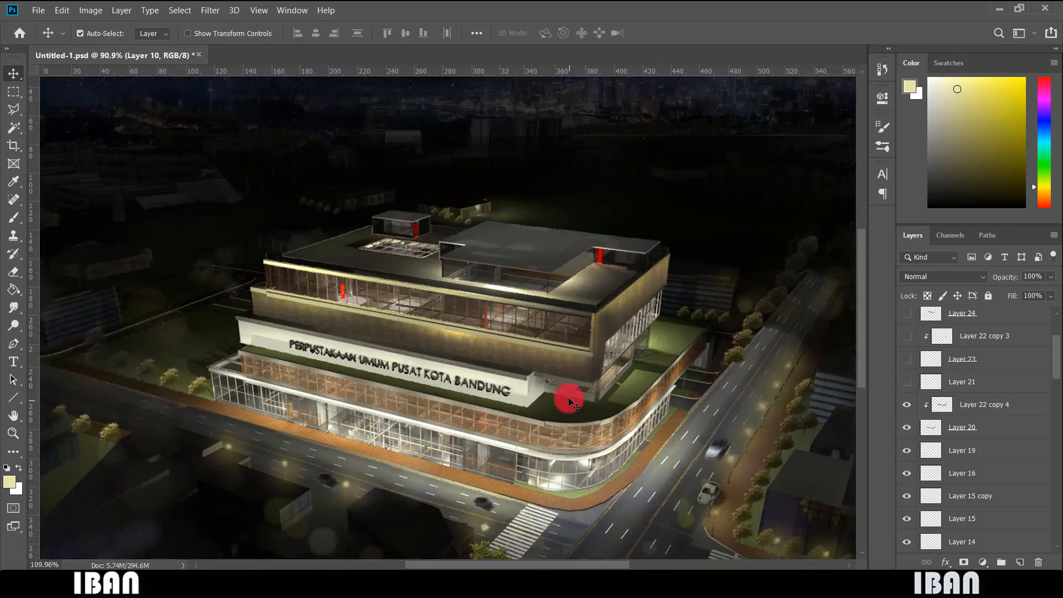
{"action": "scroll", "coordinate": [593, 353], "scroll_direction": "up", "scroll_amount": 4}
{"action": "scroll", "coordinate": [592, 351], "scroll_direction": "down", "scroll_amount": 6}
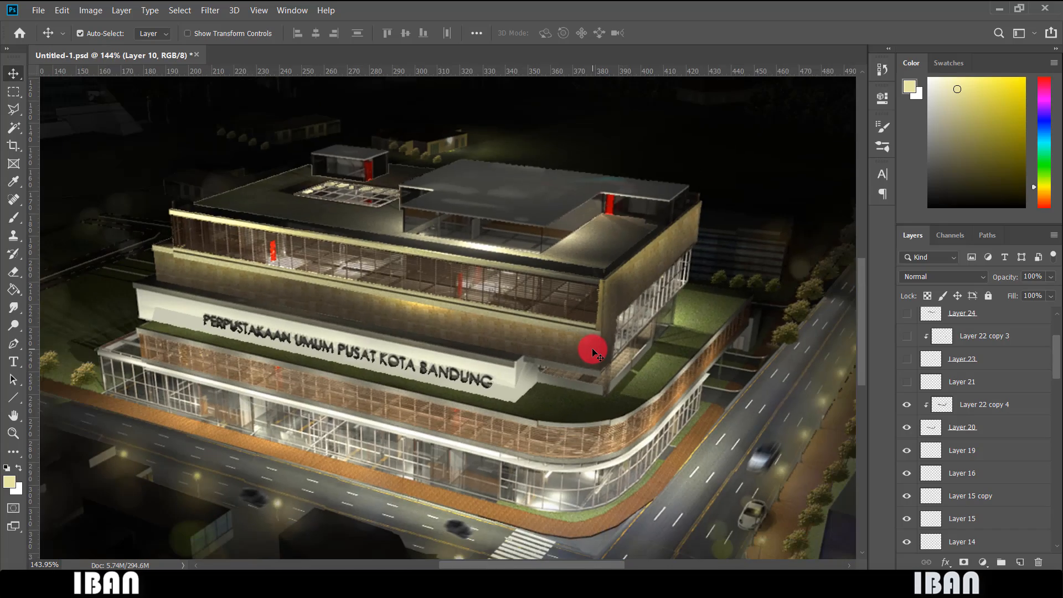
{"action": "scroll", "coordinate": [592, 351], "scroll_direction": "down", "scroll_amount": 1}
{"action": "scroll", "coordinate": [592, 349], "scroll_direction": "up", "scroll_amount": 2}
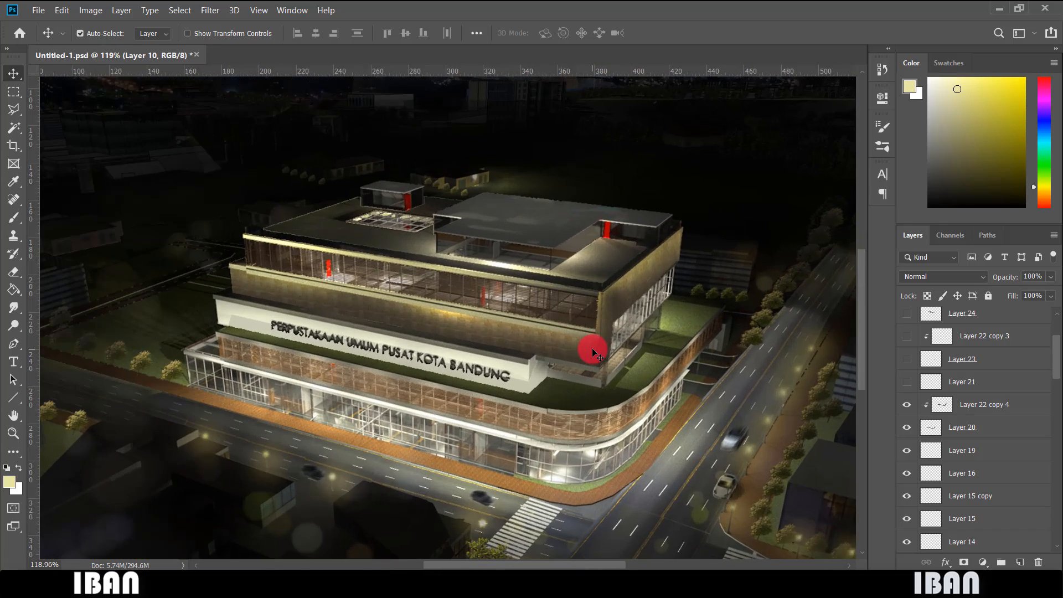
{"action": "scroll", "coordinate": [593, 349], "scroll_direction": "down", "scroll_amount": 2}
{"action": "scroll", "coordinate": [931, 387], "scroll_direction": "up", "scroll_amount": 2}
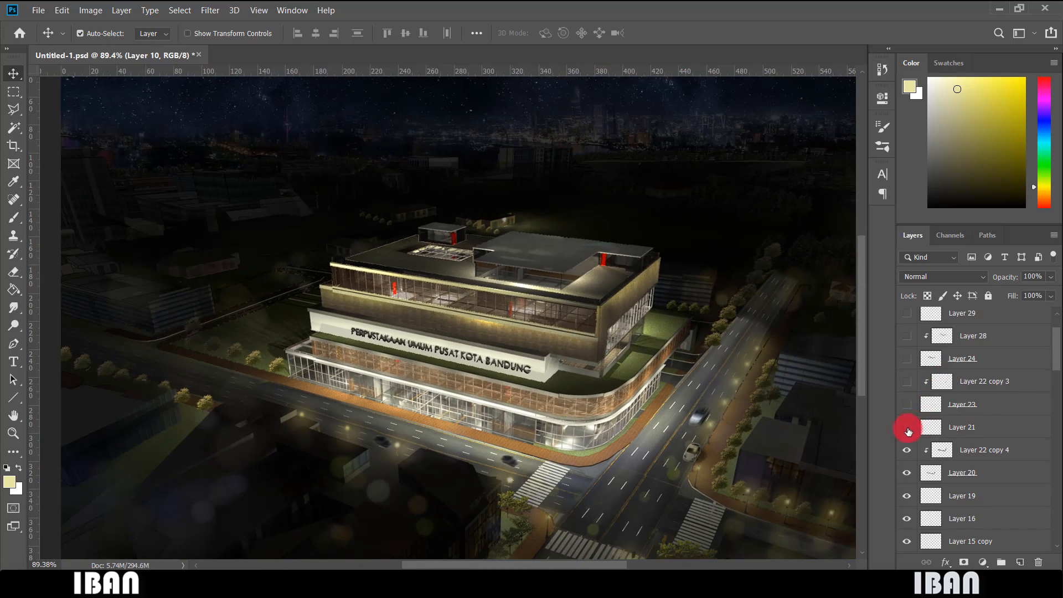
- Make Layer 20 active, load its wall shape as a selection to examine its outline, and clear the selection
{"action": "scroll", "coordinate": [621, 320], "scroll_direction": "up", "scroll_amount": 6}
{"action": "left_click", "coordinate": [907, 450]}
{"action": "left_click", "coordinate": [907, 450]}
{"action": "left_click", "coordinate": [937, 472]}
{"action": "left_click", "coordinate": [937, 472], "text": "ctrl"}
{"action": "scroll", "coordinate": [604, 309], "scroll_direction": "down", "scroll_amount": 1}
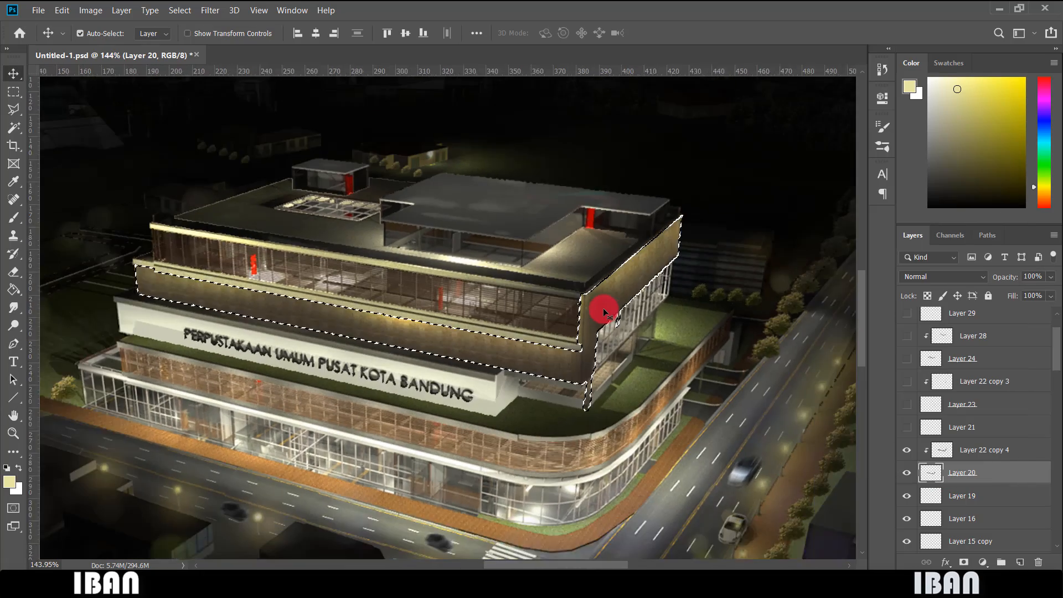
{"action": "scroll", "coordinate": [603, 308], "scroll_direction": "up", "scroll_amount": 5}
{"action": "scroll", "coordinate": [603, 307], "scroll_direction": "down", "scroll_amount": 5}
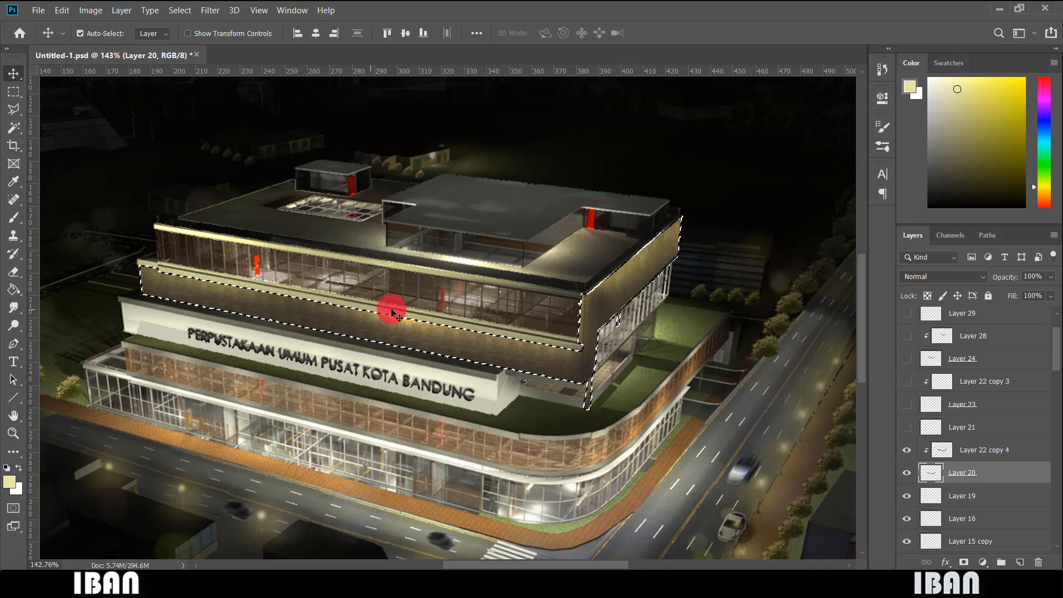
{"action": "key", "text": "ctrl+d"}
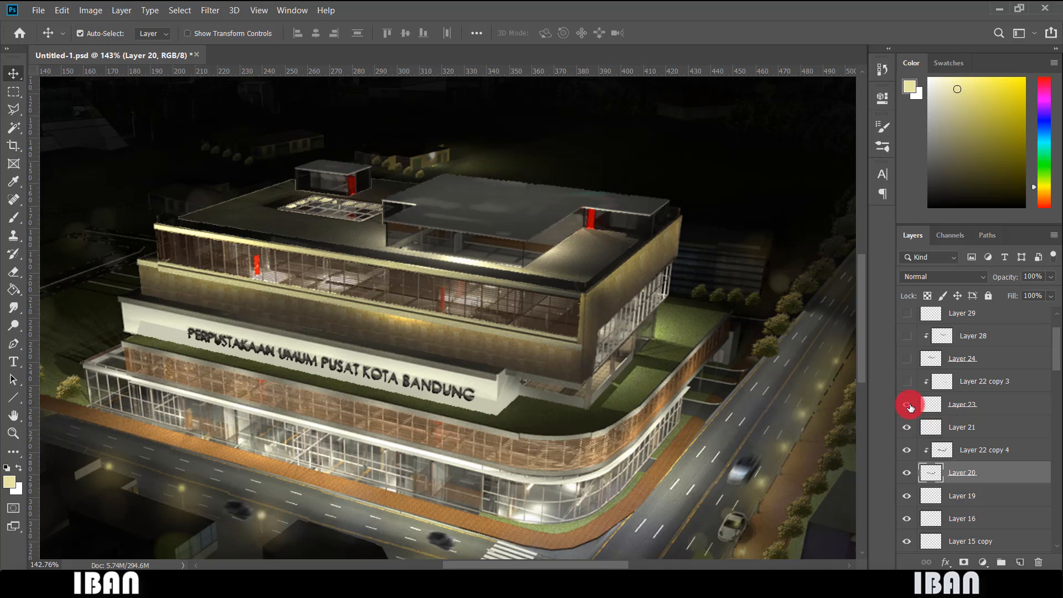
- Show Layer 21, Layer 23 and its clipped Layer 22 copy 3
{"action": "left_click", "coordinate": [910, 386]}
{"action": "left_click", "coordinate": [910, 386]}
{"action": "left_click", "coordinate": [909, 386]}
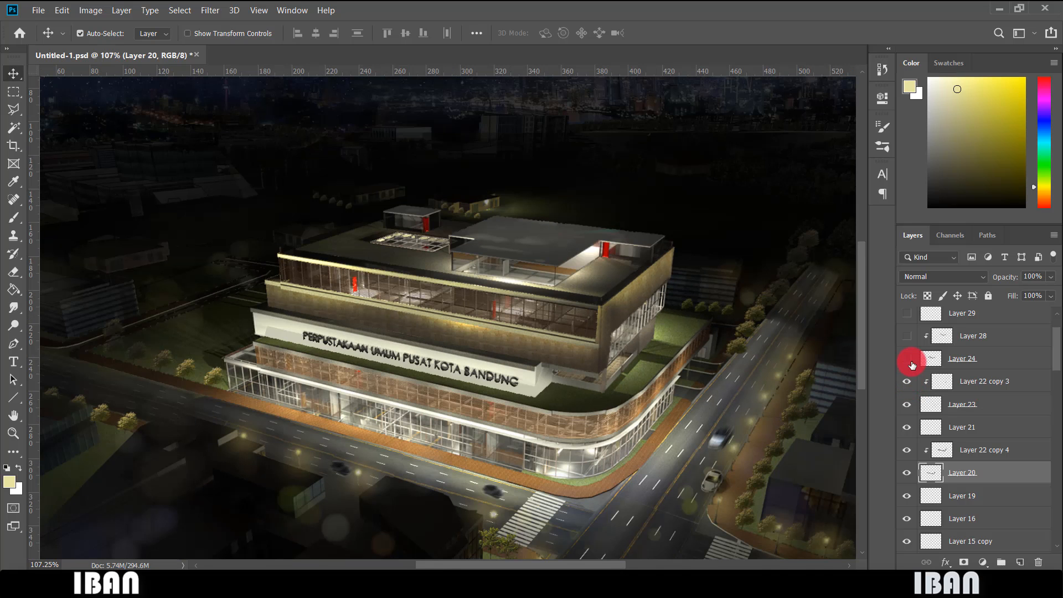
- Show Layer 24, comparing the rooftop structures with and without it
{"action": "left_click", "coordinate": [912, 363]}
{"action": "left_click", "coordinate": [912, 364]}
{"action": "left_click", "coordinate": [912, 363]}
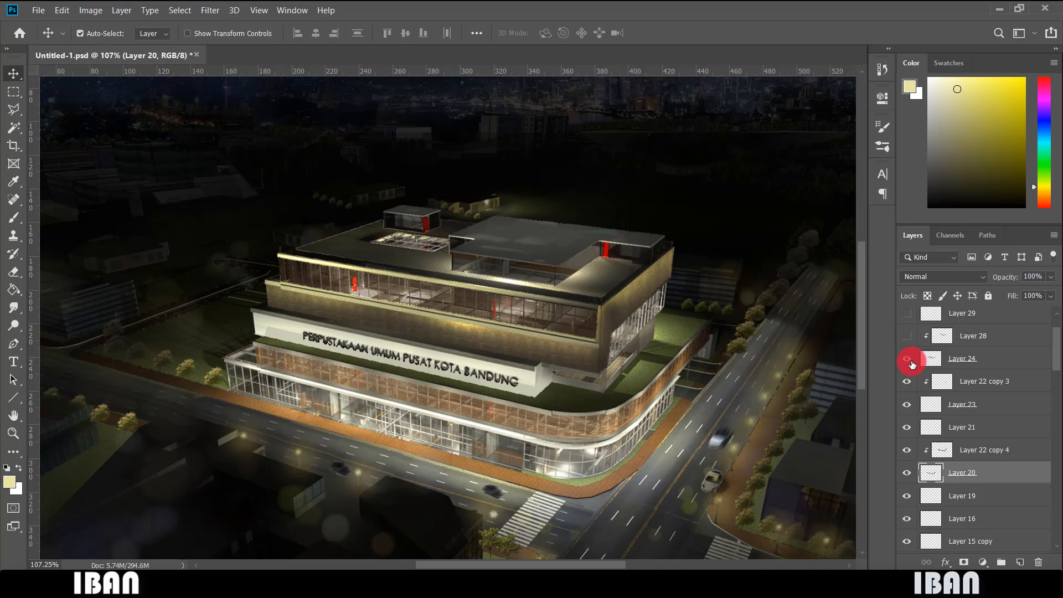
{"action": "left_click", "coordinate": [912, 363]}
{"action": "left_click", "coordinate": [912, 364]}
{"action": "left_click", "coordinate": [912, 364]}
- Show Layer 28, clipped to Layer 24, comparing the rooftop walls with and without its lit texture
{"action": "scroll", "coordinate": [925, 389], "scroll_direction": "up", "scroll_amount": 2}
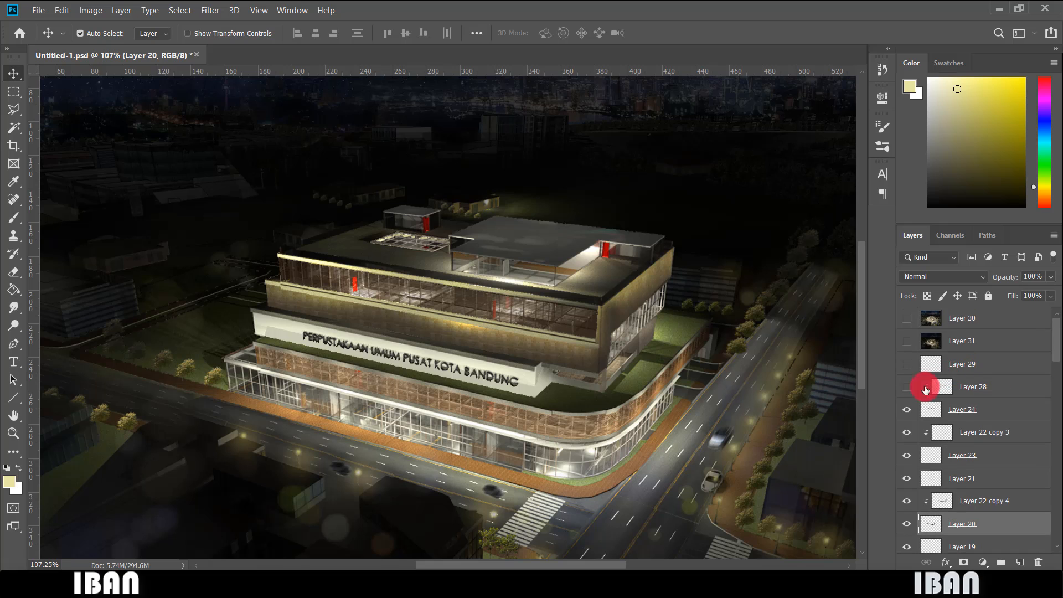
{"action": "left_click", "coordinate": [908, 386]}
{"action": "left_click", "coordinate": [908, 386]}
{"action": "left_click", "coordinate": [908, 387]}
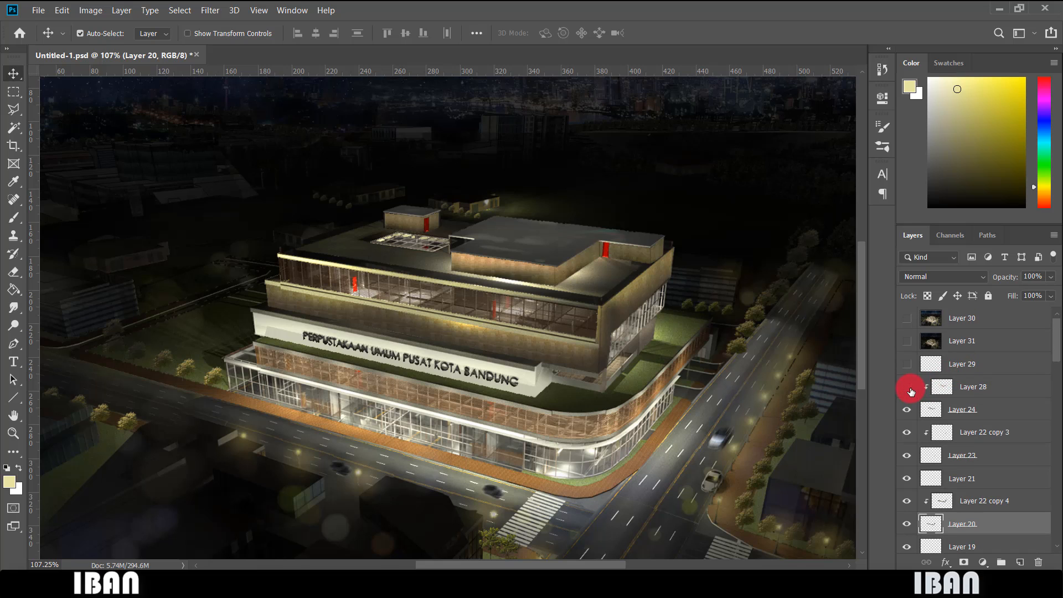
{"action": "left_click", "coordinate": [908, 386]}
- Examine the rooftop walls and facade lighting close up and in the context of the whole building
{"action": "scroll", "coordinate": [537, 249], "scroll_direction": "up", "scroll_amount": 2}
{"action": "scroll", "coordinate": [518, 356], "scroll_direction": "up", "scroll_amount": 2}
{"action": "scroll", "coordinate": [521, 356], "scroll_direction": "down", "scroll_amount": 4}
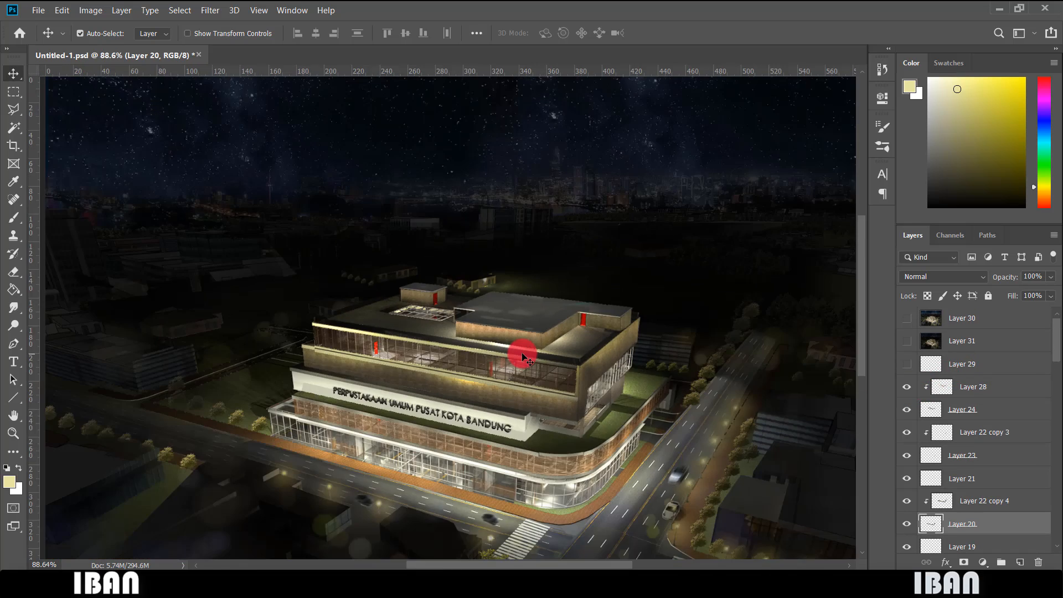
{"action": "scroll", "coordinate": [523, 352], "scroll_direction": "up", "scroll_amount": 3}
{"action": "scroll", "coordinate": [523, 350], "scroll_direction": "down", "scroll_amount": 4}
{"action": "scroll", "coordinate": [556, 356], "scroll_direction": "up", "scroll_amount": 4}
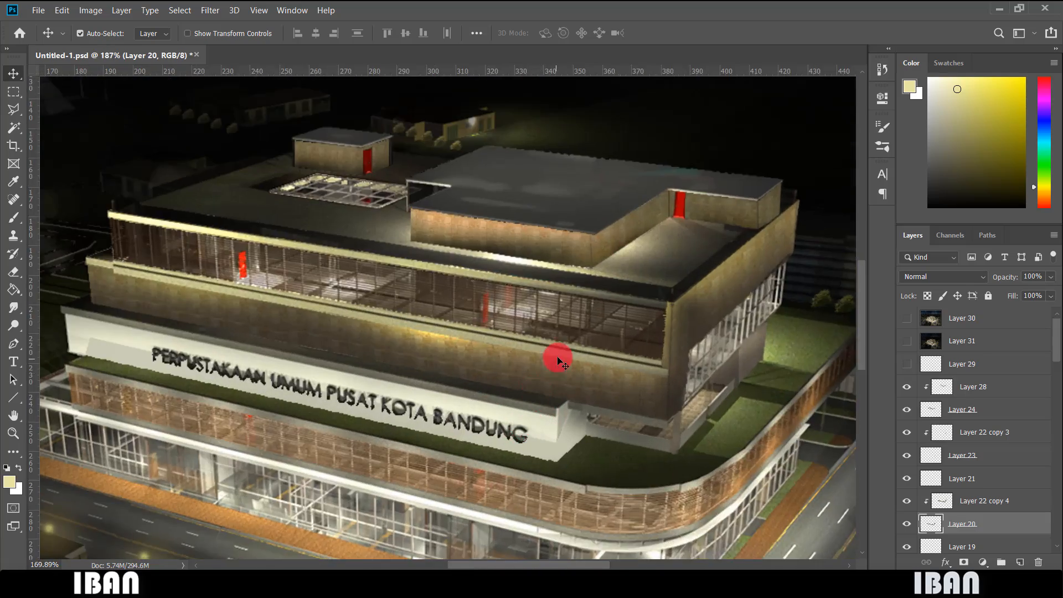
{"action": "scroll", "coordinate": [637, 388], "scroll_direction": "down", "scroll_amount": 2}
{"action": "scroll", "coordinate": [661, 358], "scroll_direction": "up", "scroll_amount": 3}
{"action": "scroll", "coordinate": [540, 339], "scroll_direction": "down", "scroll_amount": 3}
{"action": "scroll", "coordinate": [441, 432], "scroll_direction": "down", "scroll_amount": 2}
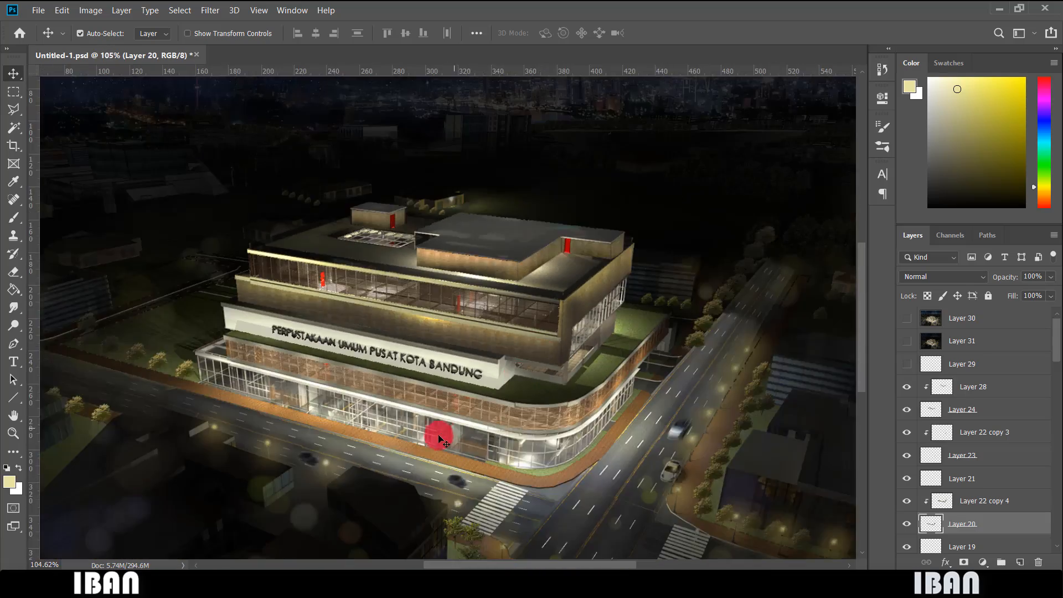
{"action": "scroll", "coordinate": [438, 439], "scroll_direction": "up", "scroll_amount": 2}
{"action": "scroll", "coordinate": [528, 318], "scroll_direction": "down", "scroll_amount": 3}
- Show Layer 29 and inspect the small wall section under the rooftop's edge
{"action": "scroll", "coordinate": [529, 320], "scroll_direction": "up", "scroll_amount": 2}
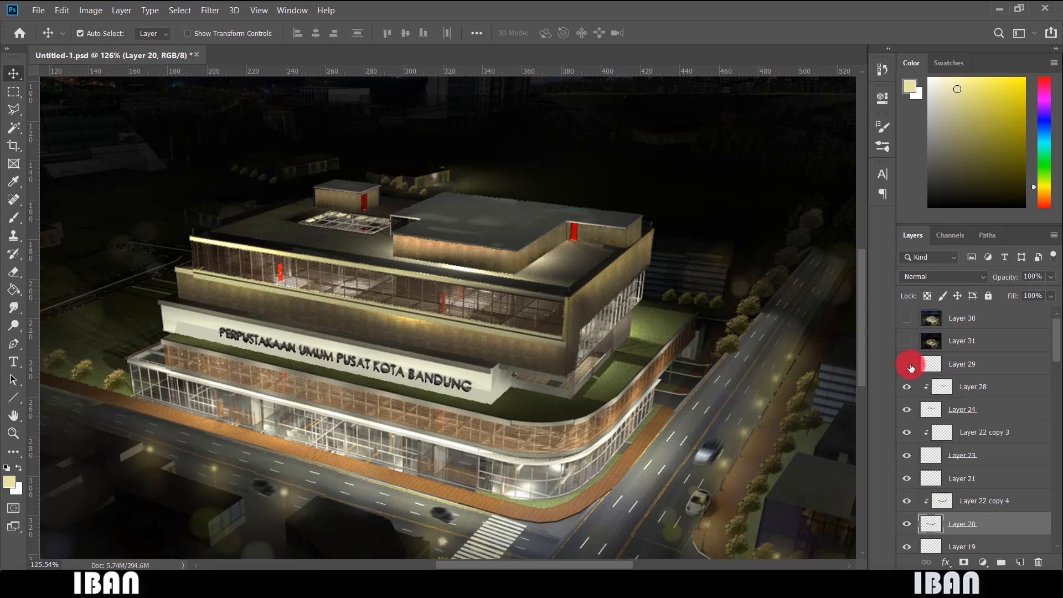
{"action": "scroll", "coordinate": [398, 237], "scroll_direction": "up", "scroll_amount": 3}
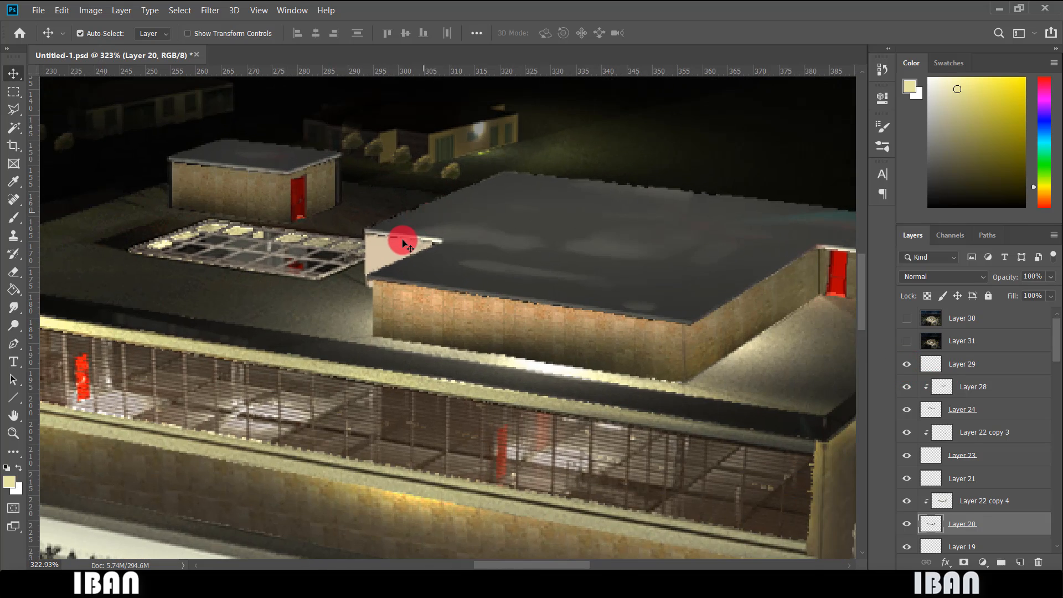
- Select Layer 31, the merged copy of all visible layers, and show it over the whole rendering
{"action": "scroll", "coordinate": [408, 240], "scroll_direction": "down", "scroll_amount": 5}
{"action": "scroll", "coordinate": [417, 237], "scroll_direction": "down", "scroll_amount": 2}
{"action": "scroll", "coordinate": [417, 237], "scroll_direction": "up", "scroll_amount": 1}
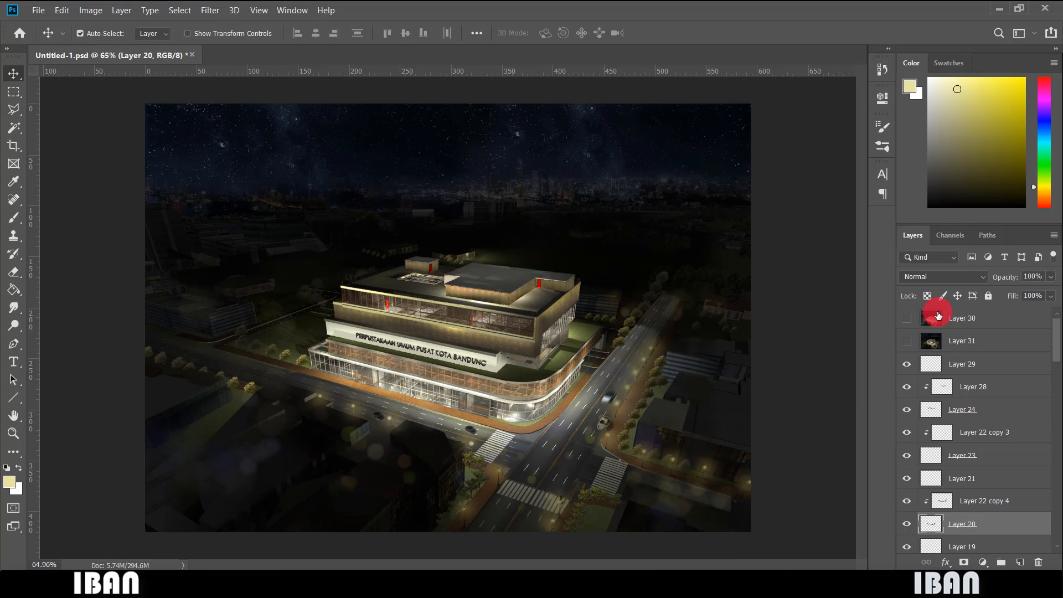
{"action": "left_click", "coordinate": [968, 343]}
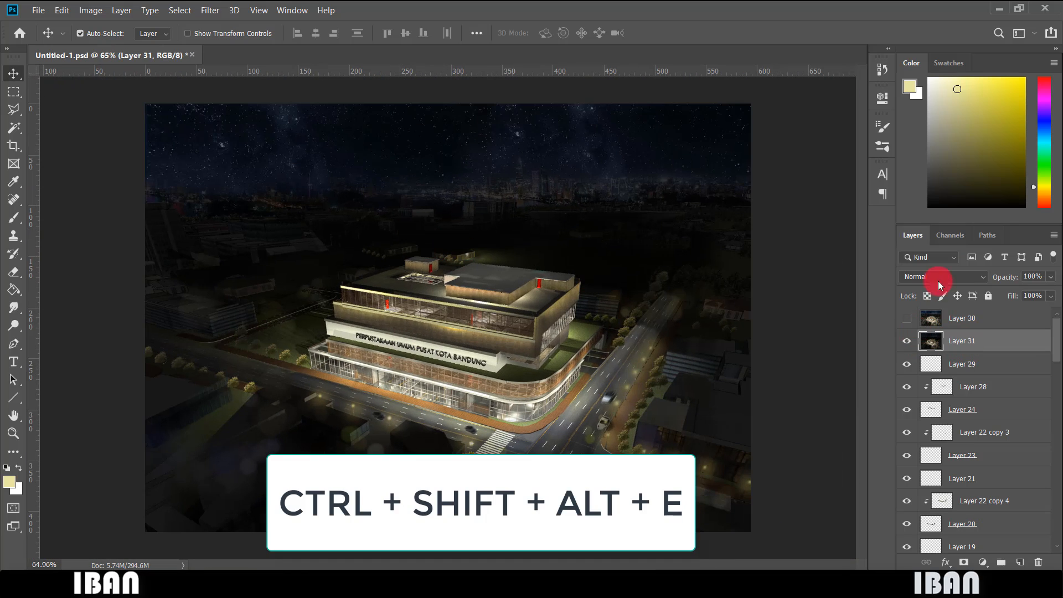
- Compare the rendering with and without the colour-corrected Layer 30 above Layer 31
{"action": "left_click", "coordinate": [907, 318]}
{"action": "left_click", "coordinate": [907, 319]}
{"action": "left_click", "coordinate": [907, 319]}
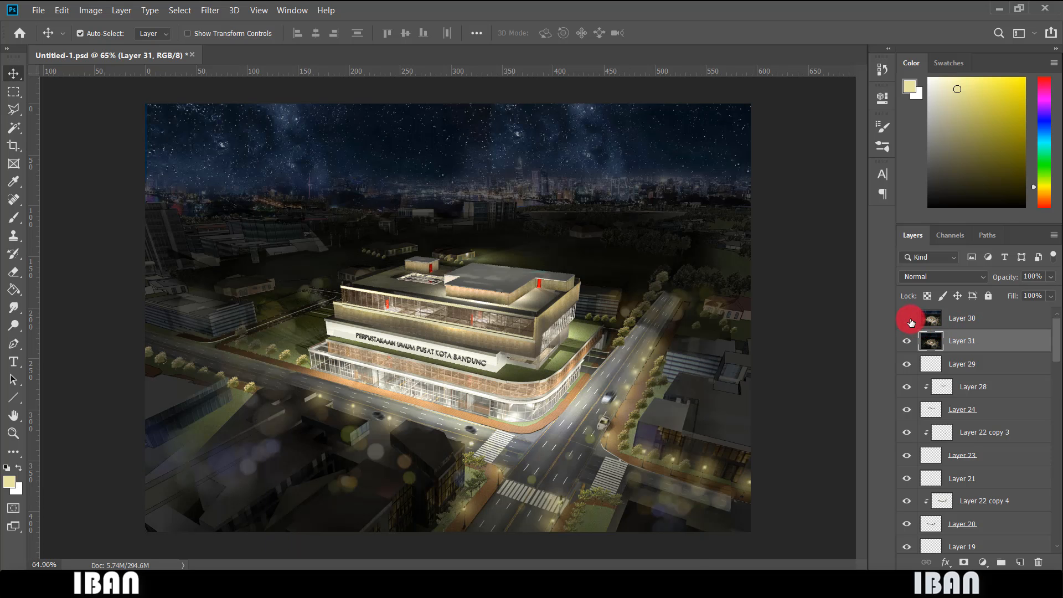
{"action": "left_click", "coordinate": [908, 320]}
- Open the Camera Raw Filter on Layer 31 and look through its Tone Curve, Detail, Split Toning and Basic settings
{"action": "left_click", "coordinate": [210, 10]}
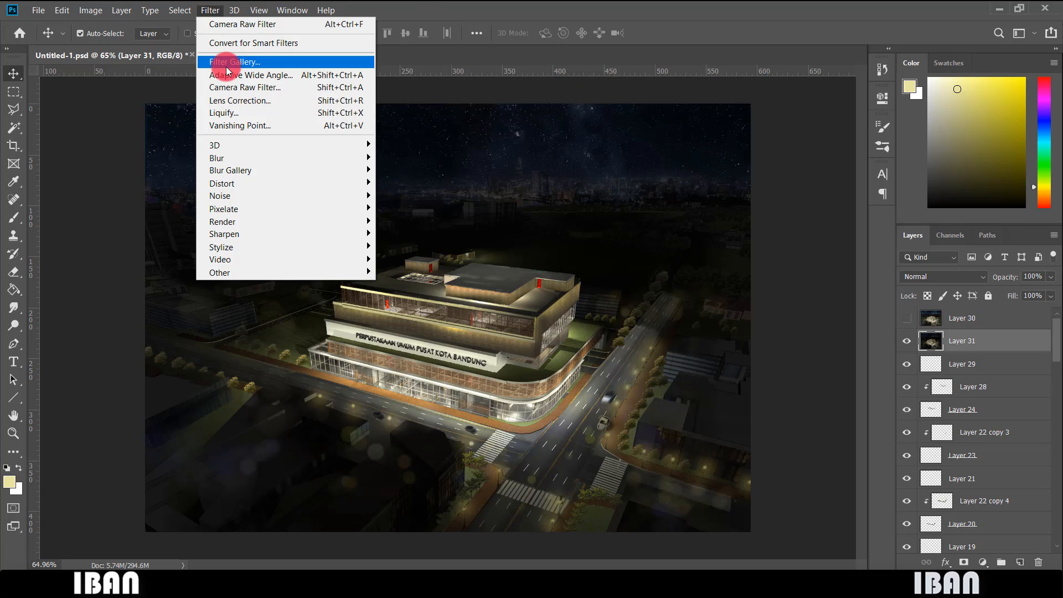
{"action": "left_click", "coordinate": [228, 89]}
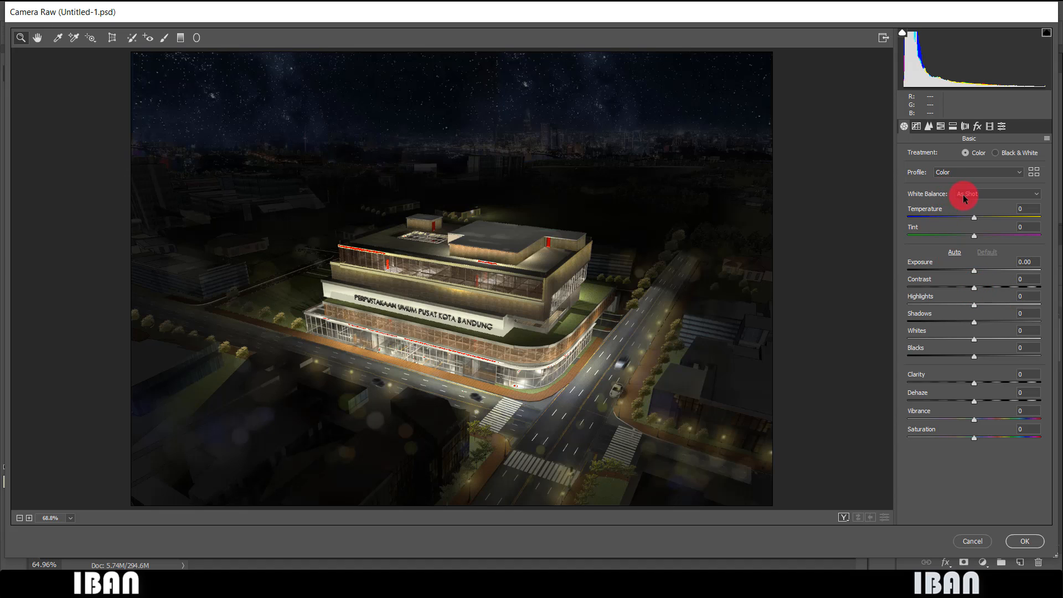
{"action": "left_click", "coordinate": [917, 126]}
{"action": "left_click", "coordinate": [928, 126]}
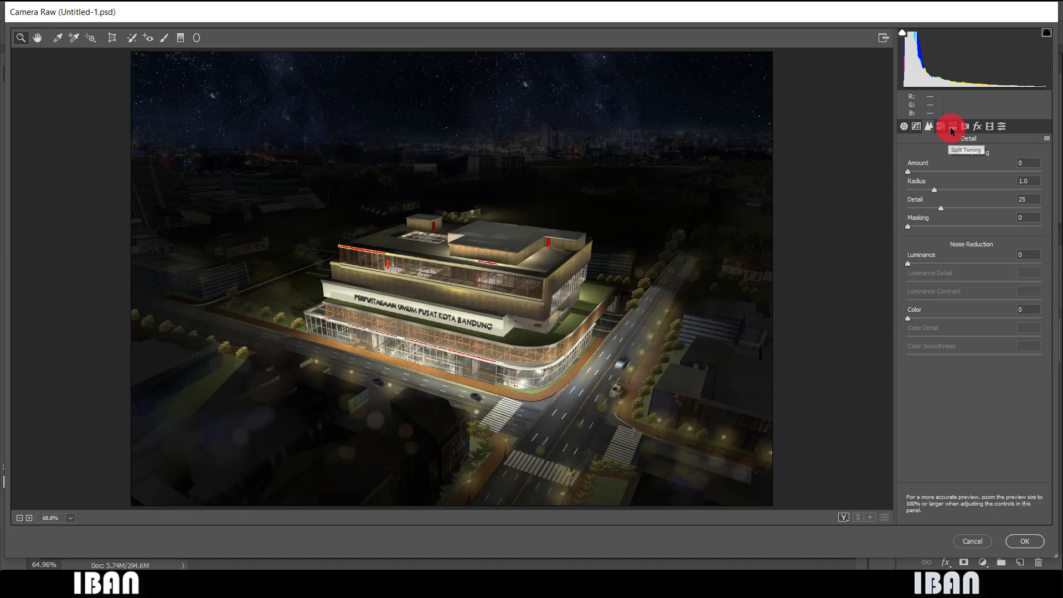
{"action": "left_click", "coordinate": [952, 126]}
{"action": "left_click", "coordinate": [904, 126]}
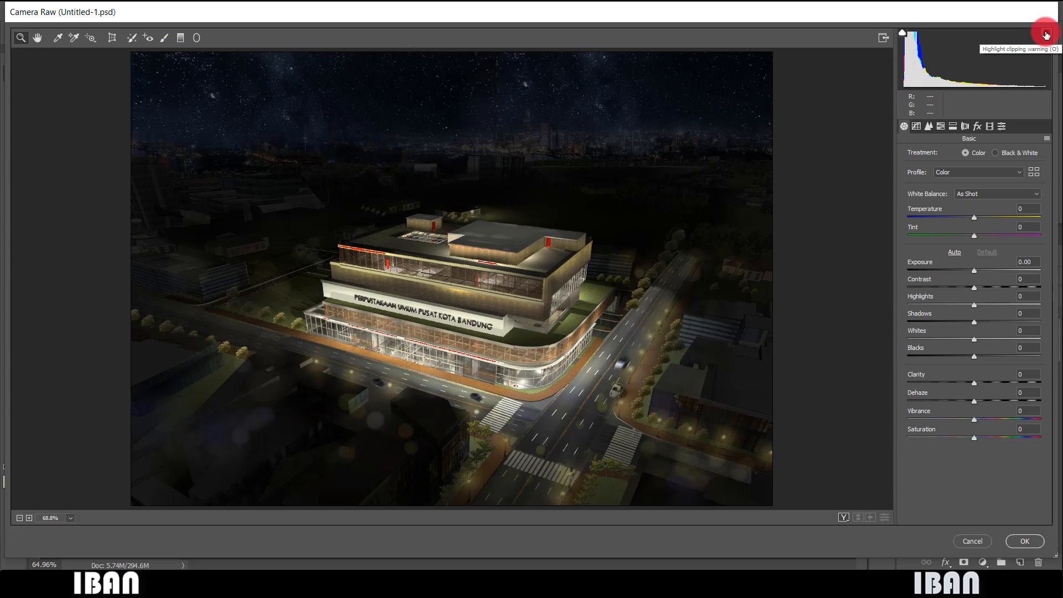
- Toggle the highlight clipping warning and raise the Camera Raw exposure to +4.30 to overexpose the building
{"action": "left_click", "coordinate": [1046, 35]}
{"action": "left_click", "coordinate": [1048, 35]}
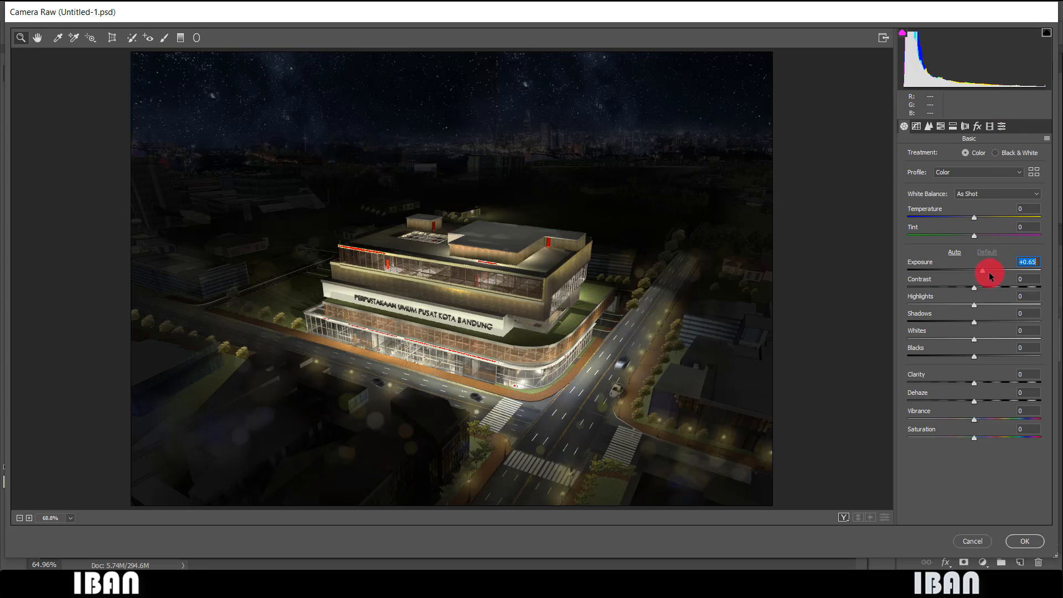
{"action": "left_click_drag", "start_coordinate": [990, 275], "coordinate": [1029, 273]}
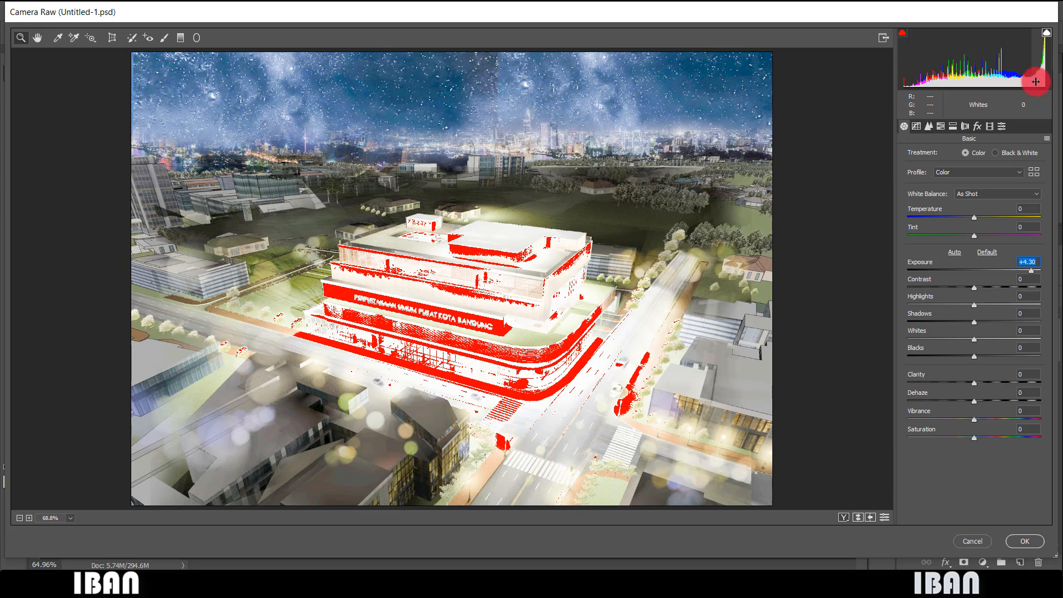
- Compare the overexposed preview with and without the highlight clipping warning, lower the exposure and discard the Camera Raw adjustments
{"action": "left_click", "coordinate": [1047, 37]}
{"action": "left_click", "coordinate": [1047, 37]}
{"action": "left_click", "coordinate": [1047, 37]}
{"action": "left_click", "coordinate": [1047, 37]}
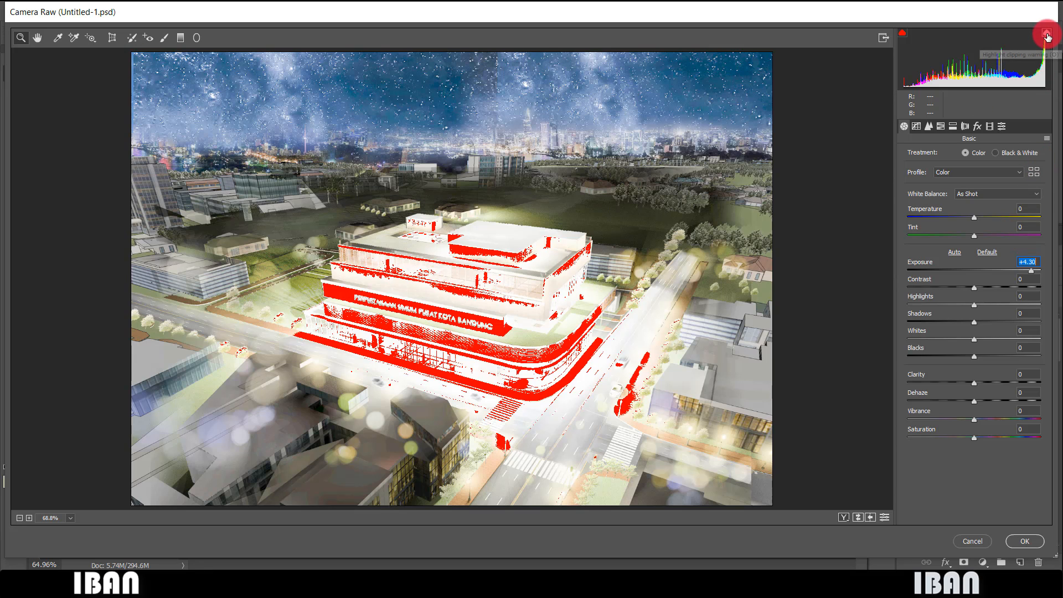
{"action": "left_click", "coordinate": [1047, 37]}
{"action": "left_click", "coordinate": [1047, 38]}
{"action": "left_click", "coordinate": [1047, 35]}
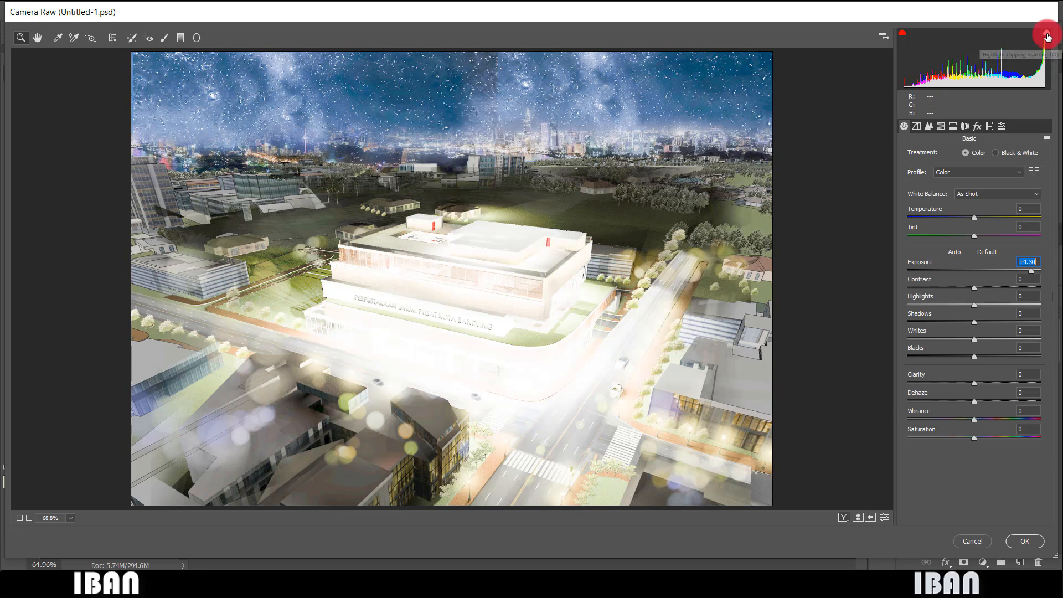
{"action": "left_click", "coordinate": [1047, 35]}
{"action": "left_click", "coordinate": [1047, 35]}
{"action": "left_click", "coordinate": [1047, 35]}
{"action": "left_click", "coordinate": [1047, 34]}
{"action": "left_click", "coordinate": [1047, 34]}
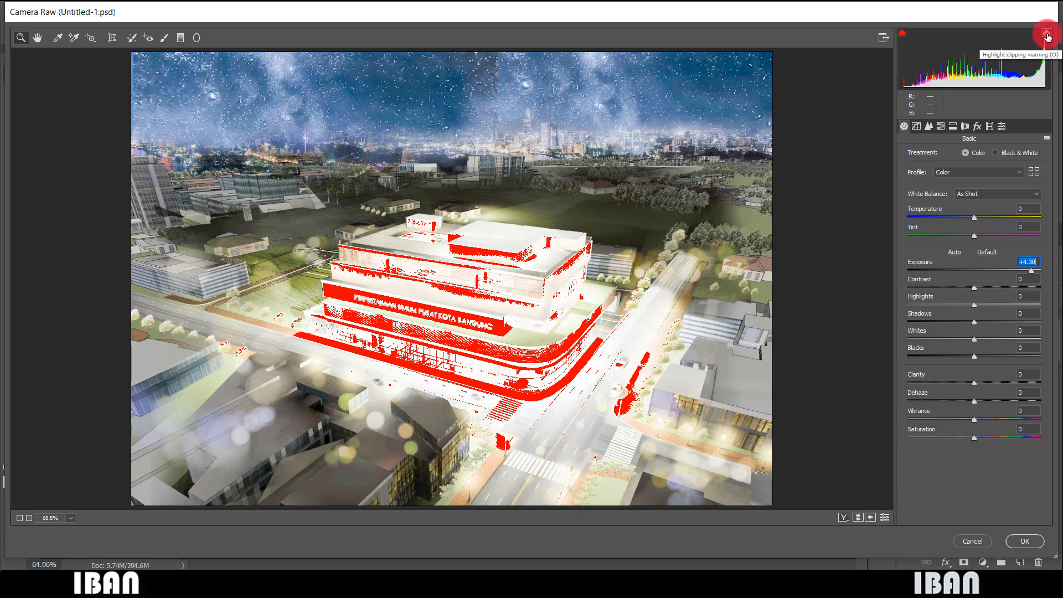
{"action": "left_click", "coordinate": [1047, 35]}
{"action": "left_click", "coordinate": [1047, 35]}
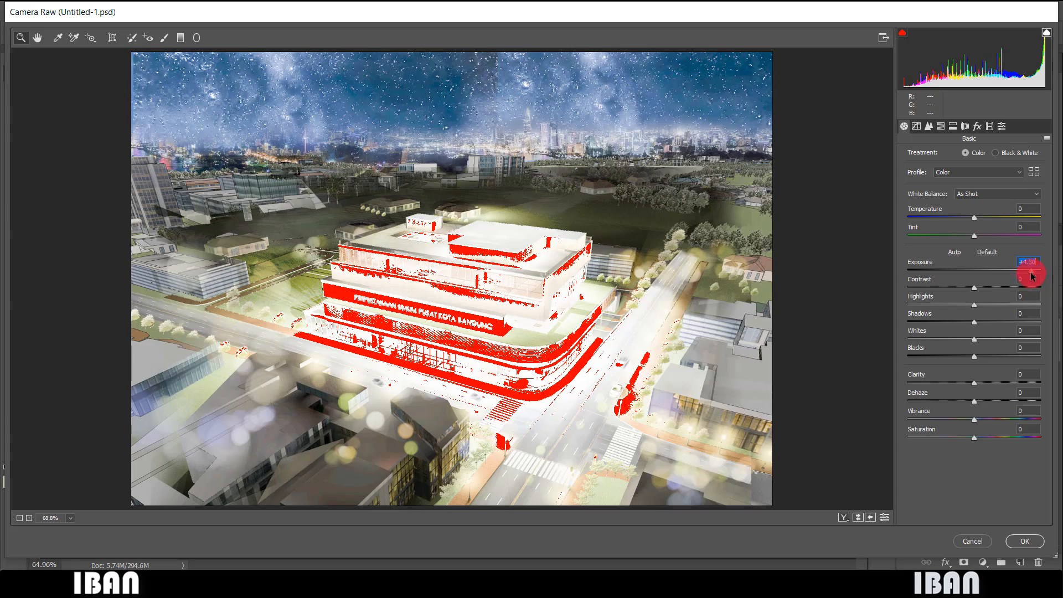
{"action": "left_click_drag", "start_coordinate": [1031, 276], "coordinate": [995, 274]}
{"action": "left_click", "coordinate": [975, 543]}
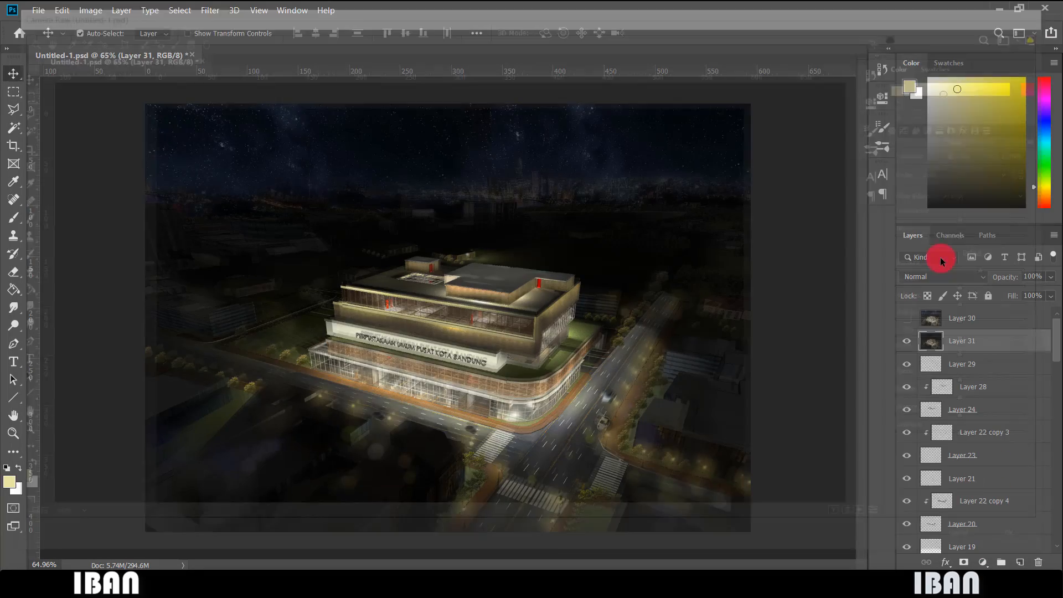
- Select and show Layer 30, comparing the rendering with and without its colour correction
{"action": "left_click", "coordinate": [937, 317]}
{"action": "left_click", "coordinate": [907, 319]}
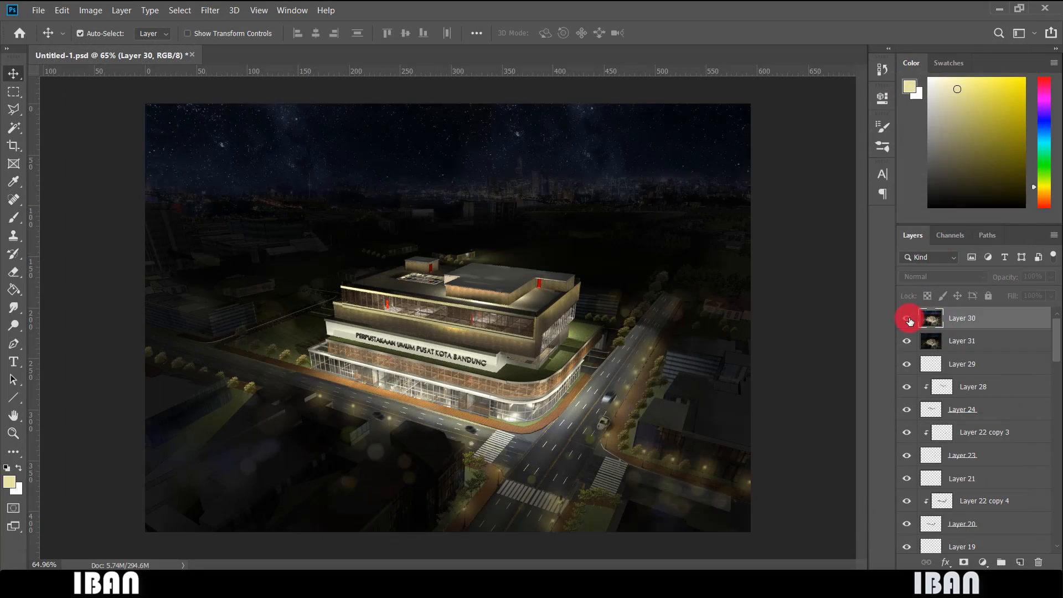
{"action": "left_click", "coordinate": [908, 319]}
{"action": "left_click", "coordinate": [908, 319]}
{"action": "left_click", "coordinate": [909, 319]}
- Add a Photo Filter adjustment layer above Layer 30 using Warming Filter (85) at 23% density
{"action": "scroll", "coordinate": [679, 326], "scroll_direction": "down", "scroll_amount": 2}
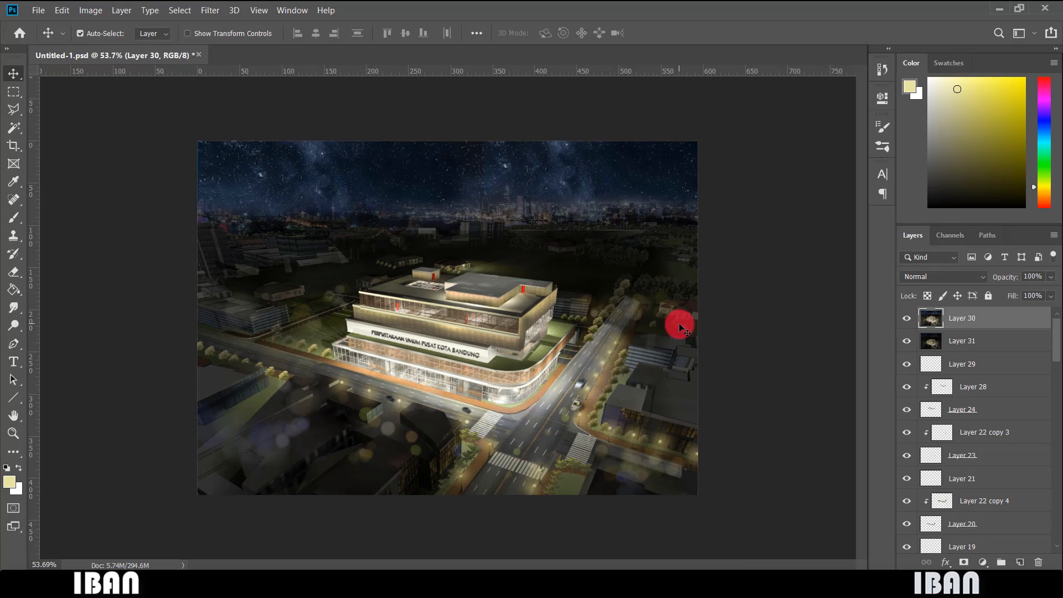
{"action": "scroll", "coordinate": [679, 327], "scroll_direction": "up", "scroll_amount": 1}
{"action": "left_click", "coordinate": [983, 562]}
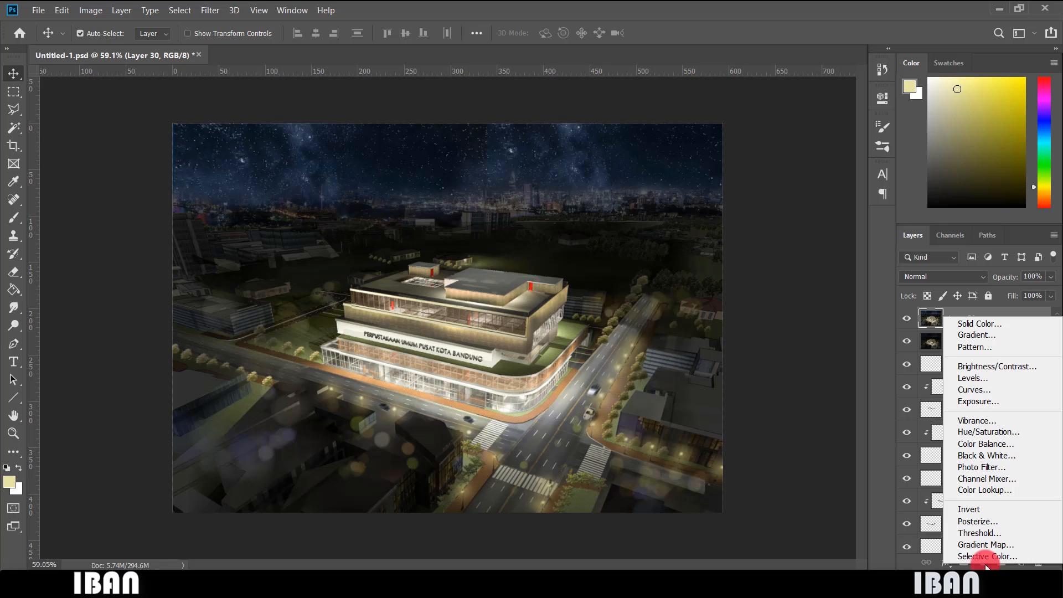
{"action": "left_click", "coordinate": [980, 467]}
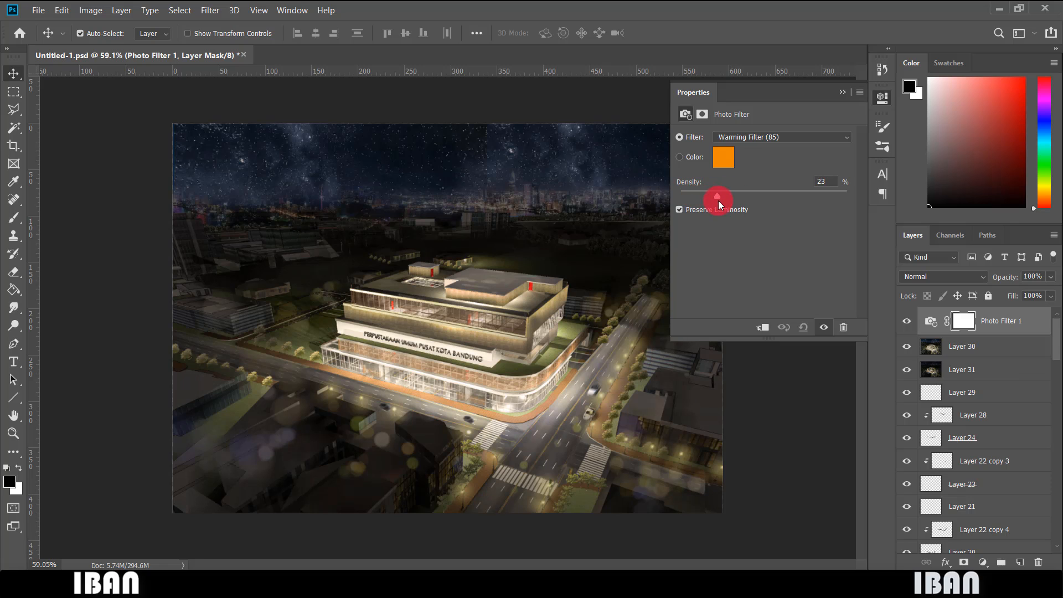
{"action": "left_click", "coordinate": [843, 93]}
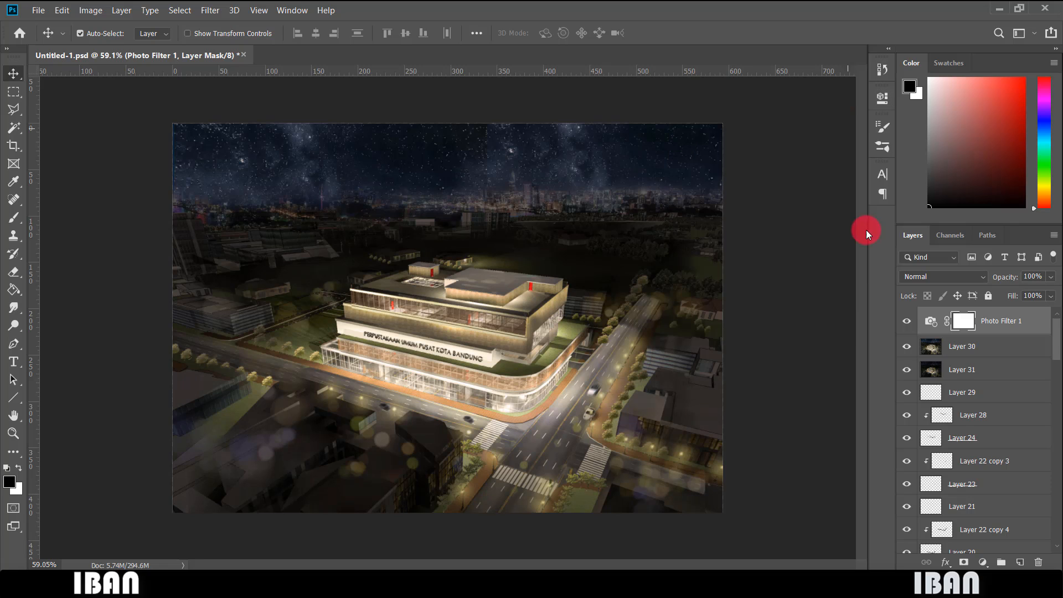
- Compare the rendering with and without the Photo Filter adjustment
{"action": "left_click", "coordinate": [905, 321]}
{"action": "left_click", "coordinate": [907, 322]}
{"action": "left_click", "coordinate": [907, 322]}
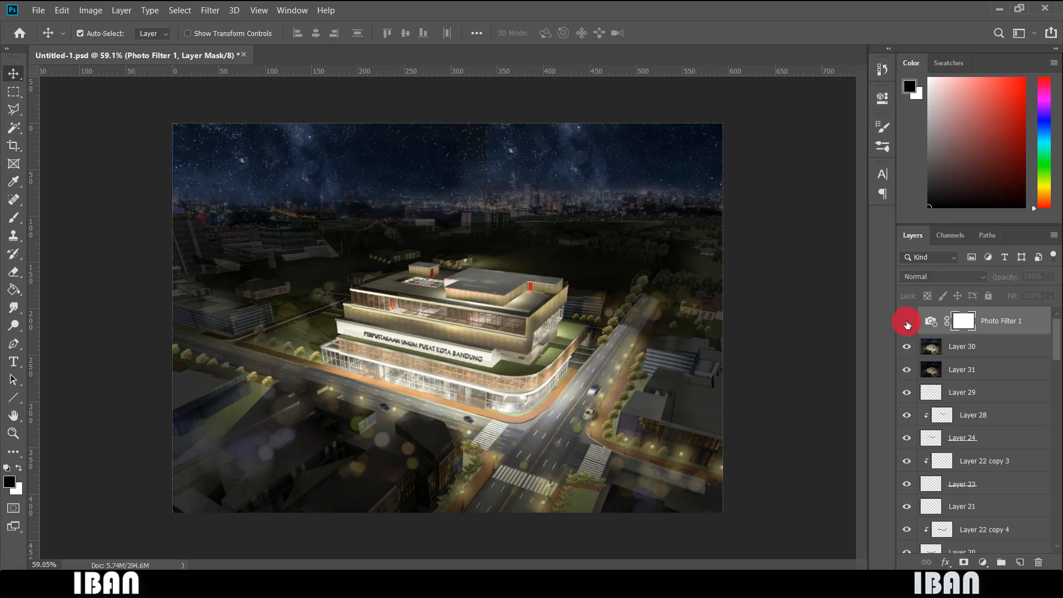
{"action": "left_click", "coordinate": [906, 323]}
- Examine the warm-toned night rendering of the library at several magnifications
{"action": "scroll", "coordinate": [605, 242], "scroll_direction": "down", "scroll_amount": 6}
{"action": "scroll", "coordinate": [416, 304], "scroll_direction": "up", "scroll_amount": 6}
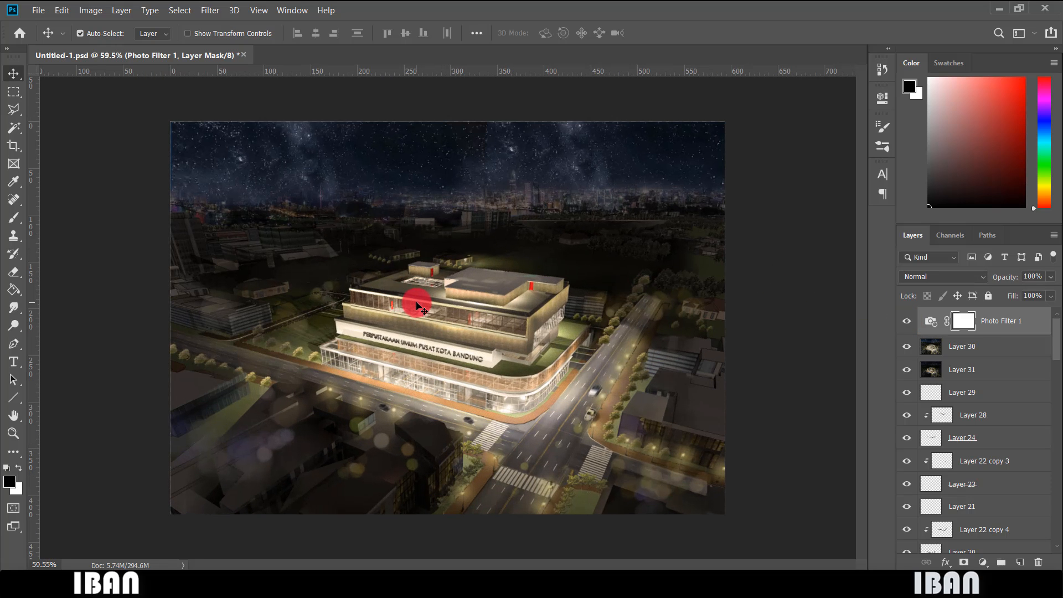
{"action": "scroll", "coordinate": [416, 305], "scroll_direction": "up", "scroll_amount": 1}
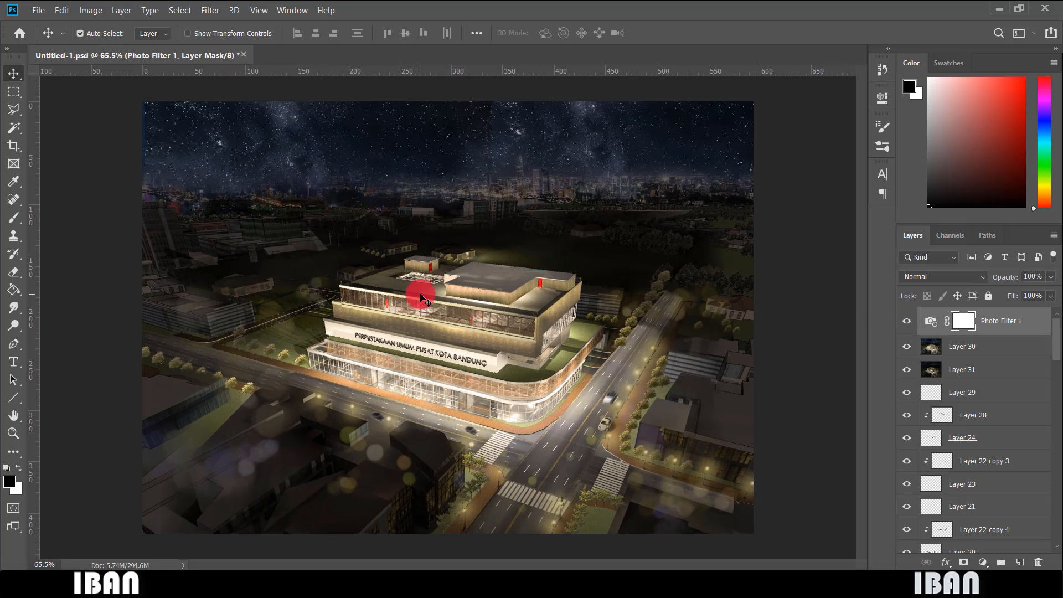
{"action": "scroll", "coordinate": [421, 300], "scroll_direction": "down", "scroll_amount": 2}
{"action": "scroll", "coordinate": [421, 300], "scroll_direction": "down", "scroll_amount": 1}
{"action": "scroll", "coordinate": [291, 401], "scroll_direction": "up", "scroll_amount": 4}
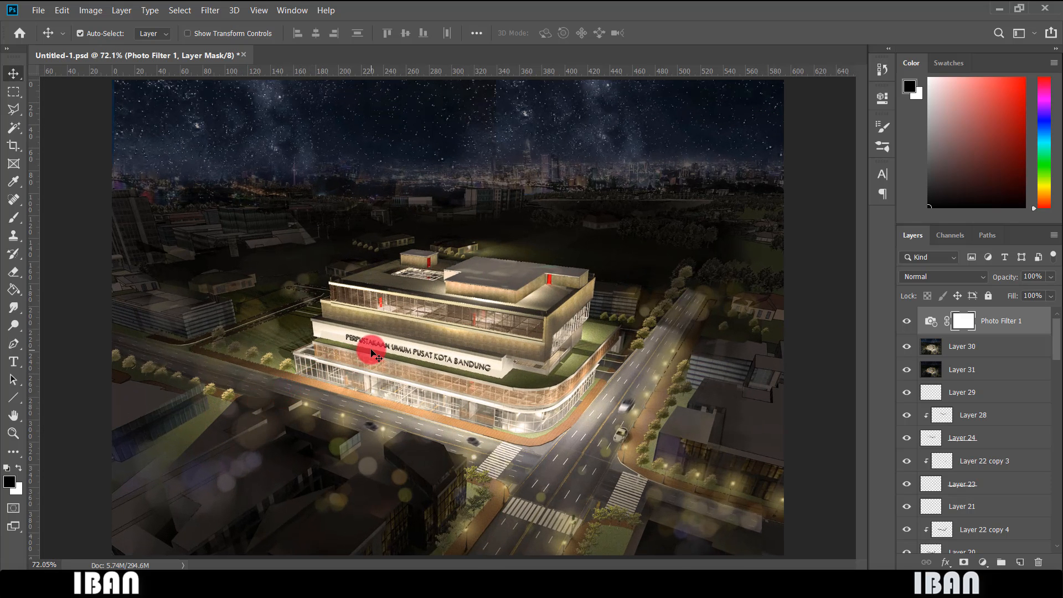
{"action": "scroll", "coordinate": [372, 353], "scroll_direction": "down", "scroll_amount": 2}
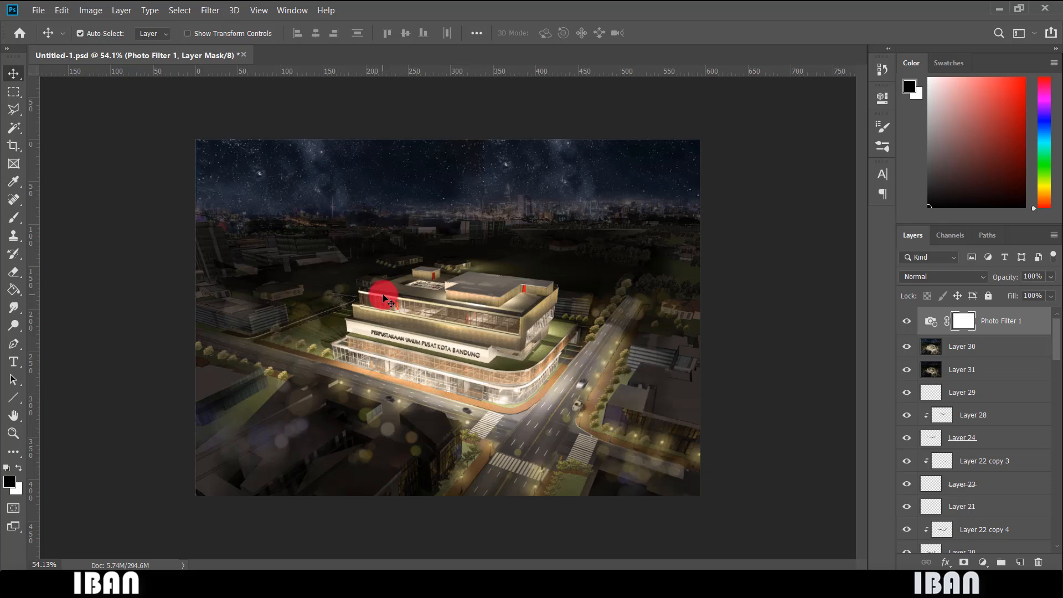
{"action": "scroll", "coordinate": [536, 271], "scroll_direction": "up", "scroll_amount": 1}
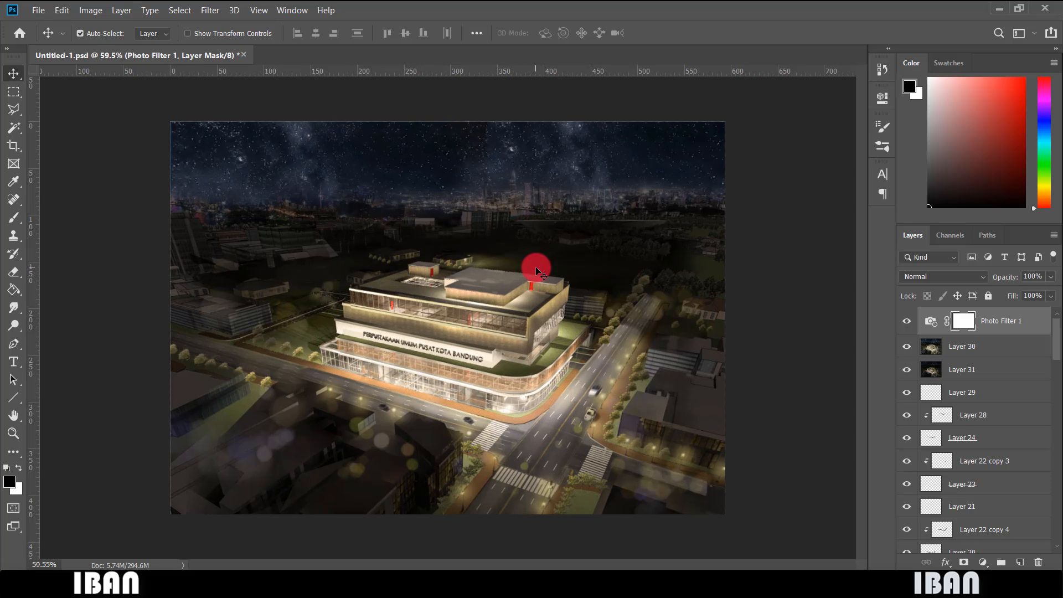